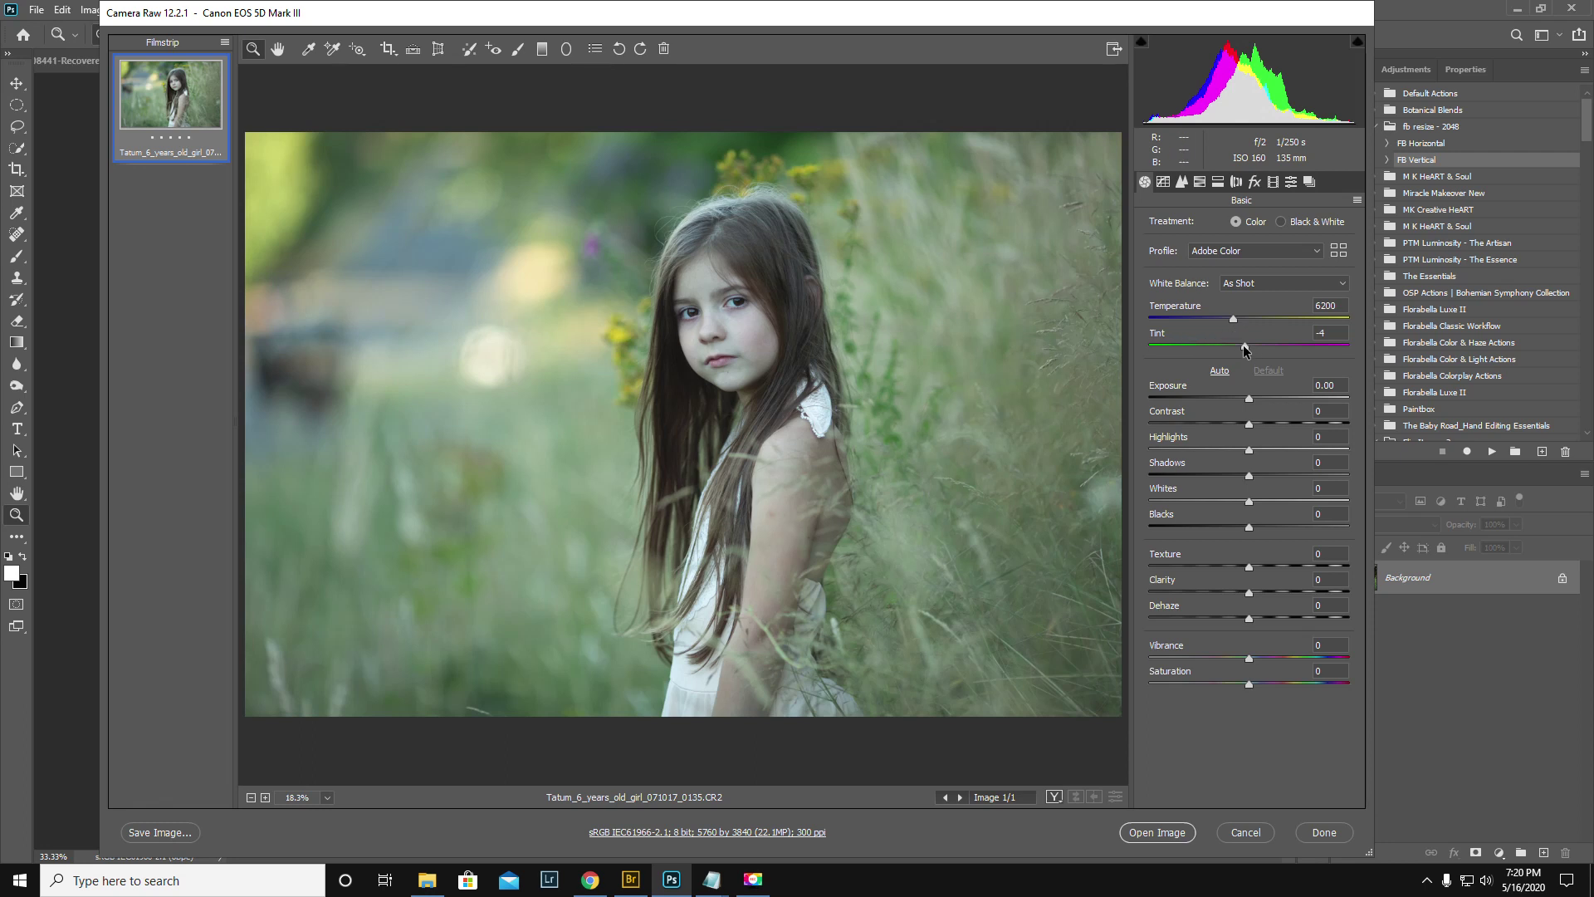
# In the Basic panel, set Temperature 7850, Tint +18, Contrast +8, Whites +10 and Vibrance +18
pyautogui.moveTo(1245, 350); pyautogui.dragTo(1267, 346)
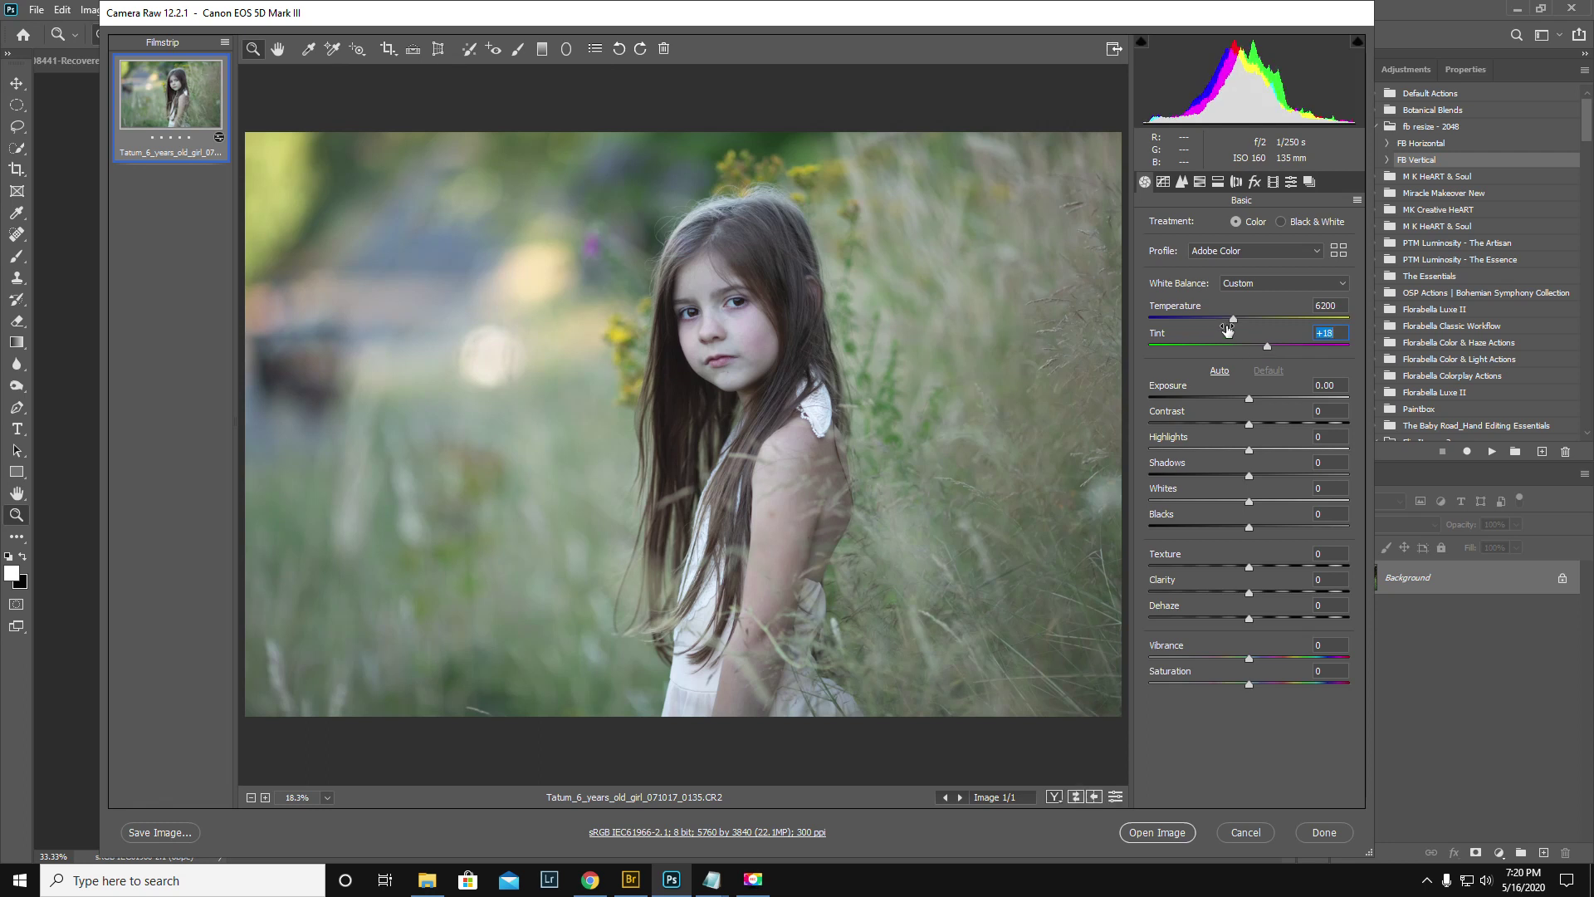
pyautogui.click(1235, 317)
pyautogui.moveTo(1239, 321); pyautogui.dragTo(1270, 332)
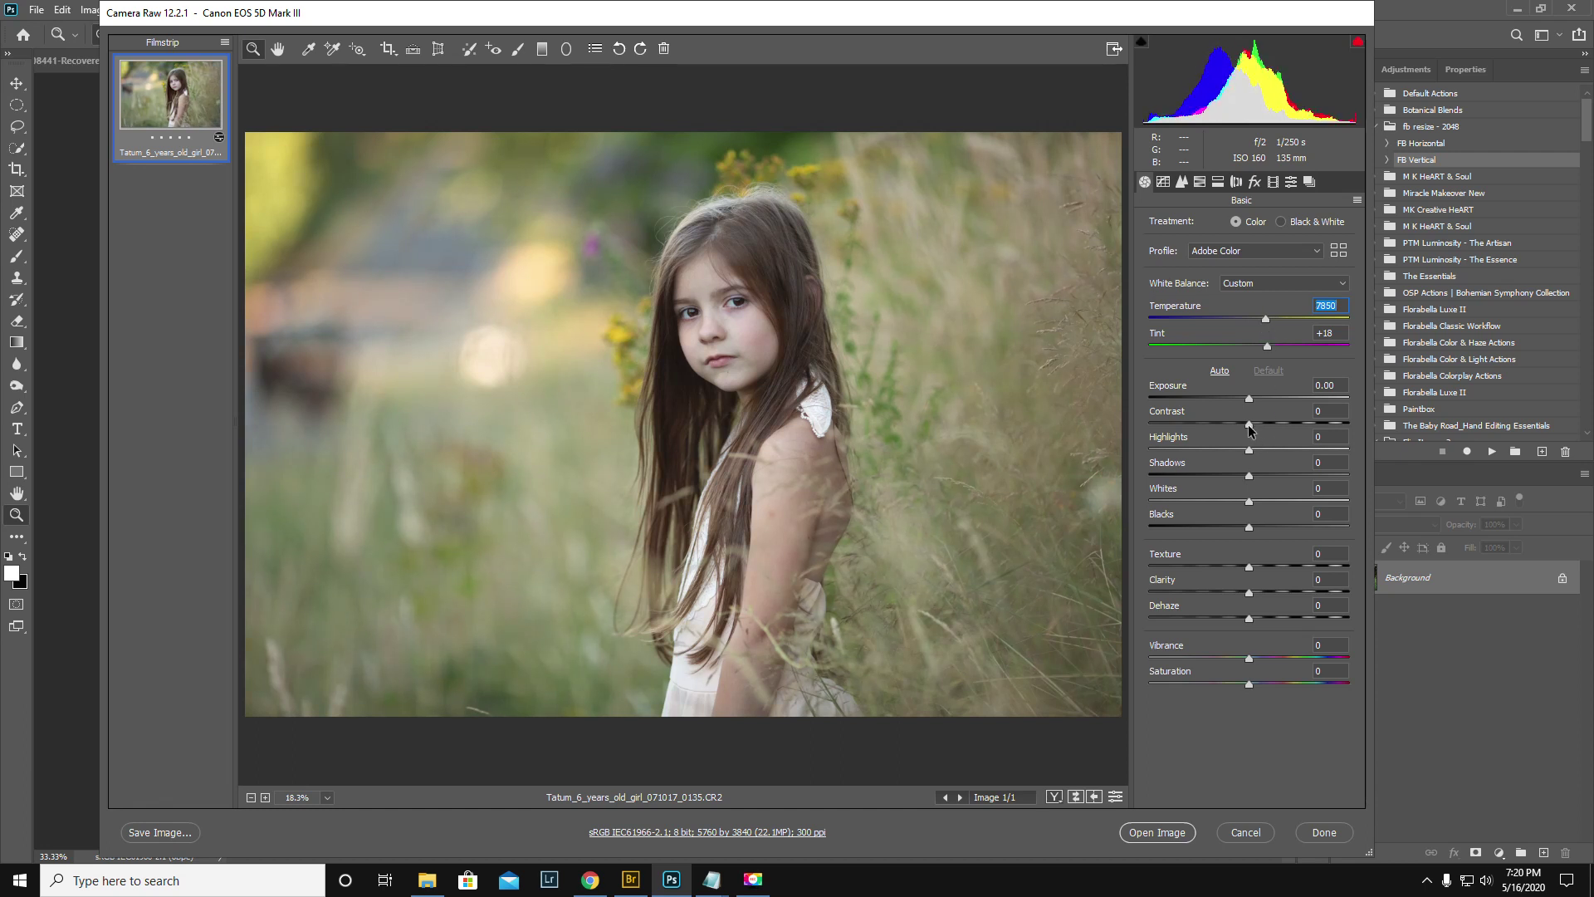
pyautogui.moveTo(1249, 425); pyautogui.dragTo(1260, 428)
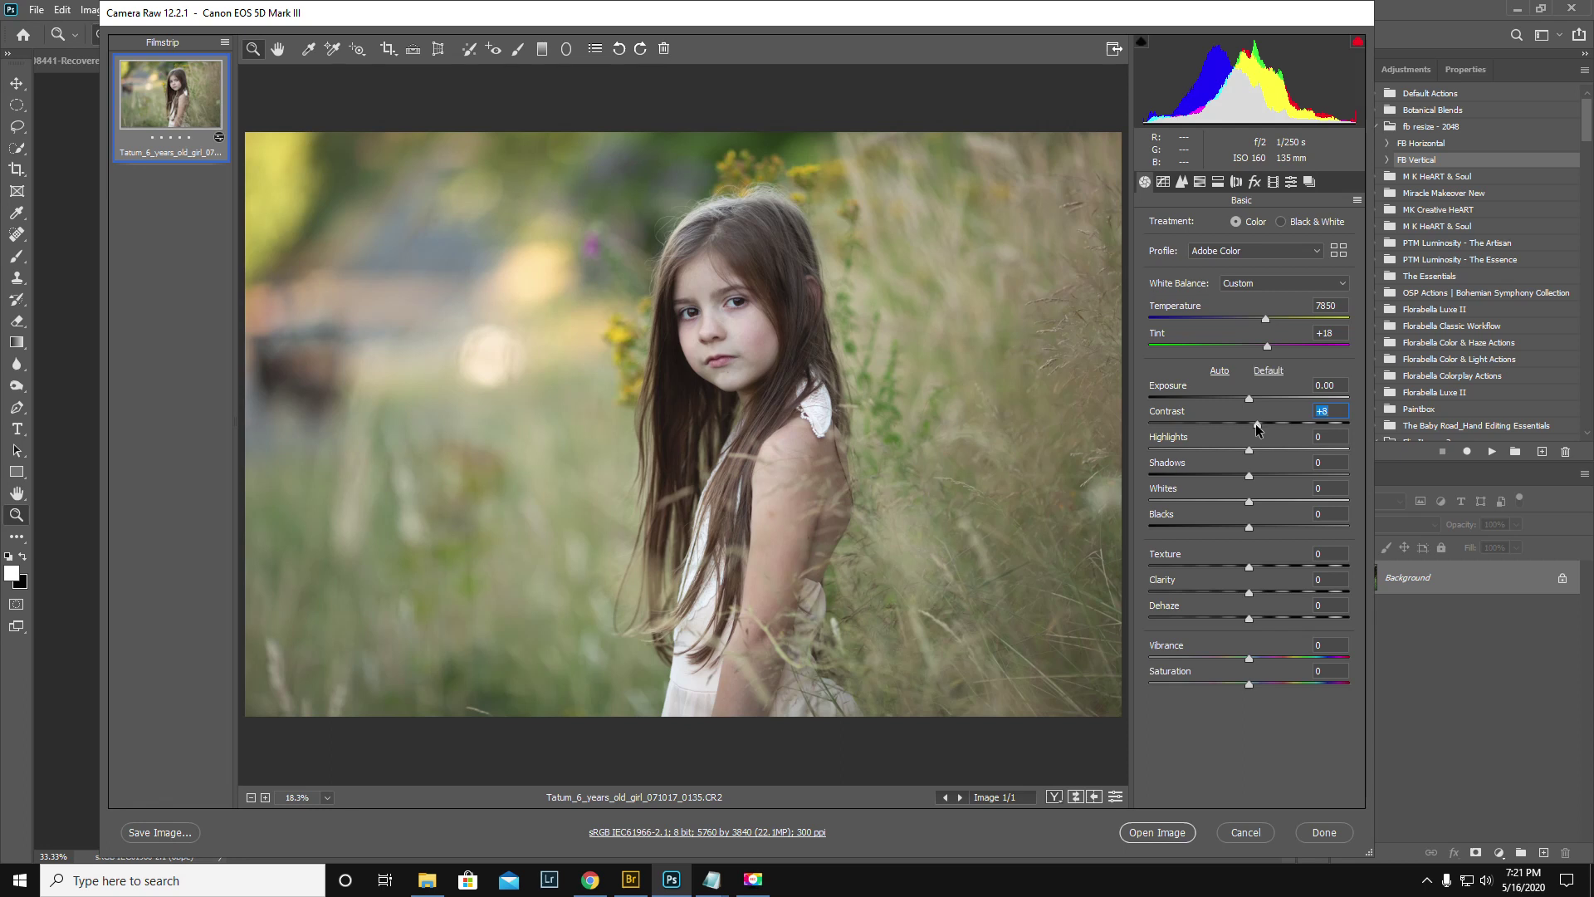
pyautogui.moveTo(1249, 503); pyautogui.dragTo(1257, 507)
pyautogui.moveTo(1249, 659); pyautogui.dragTo(1268, 664)
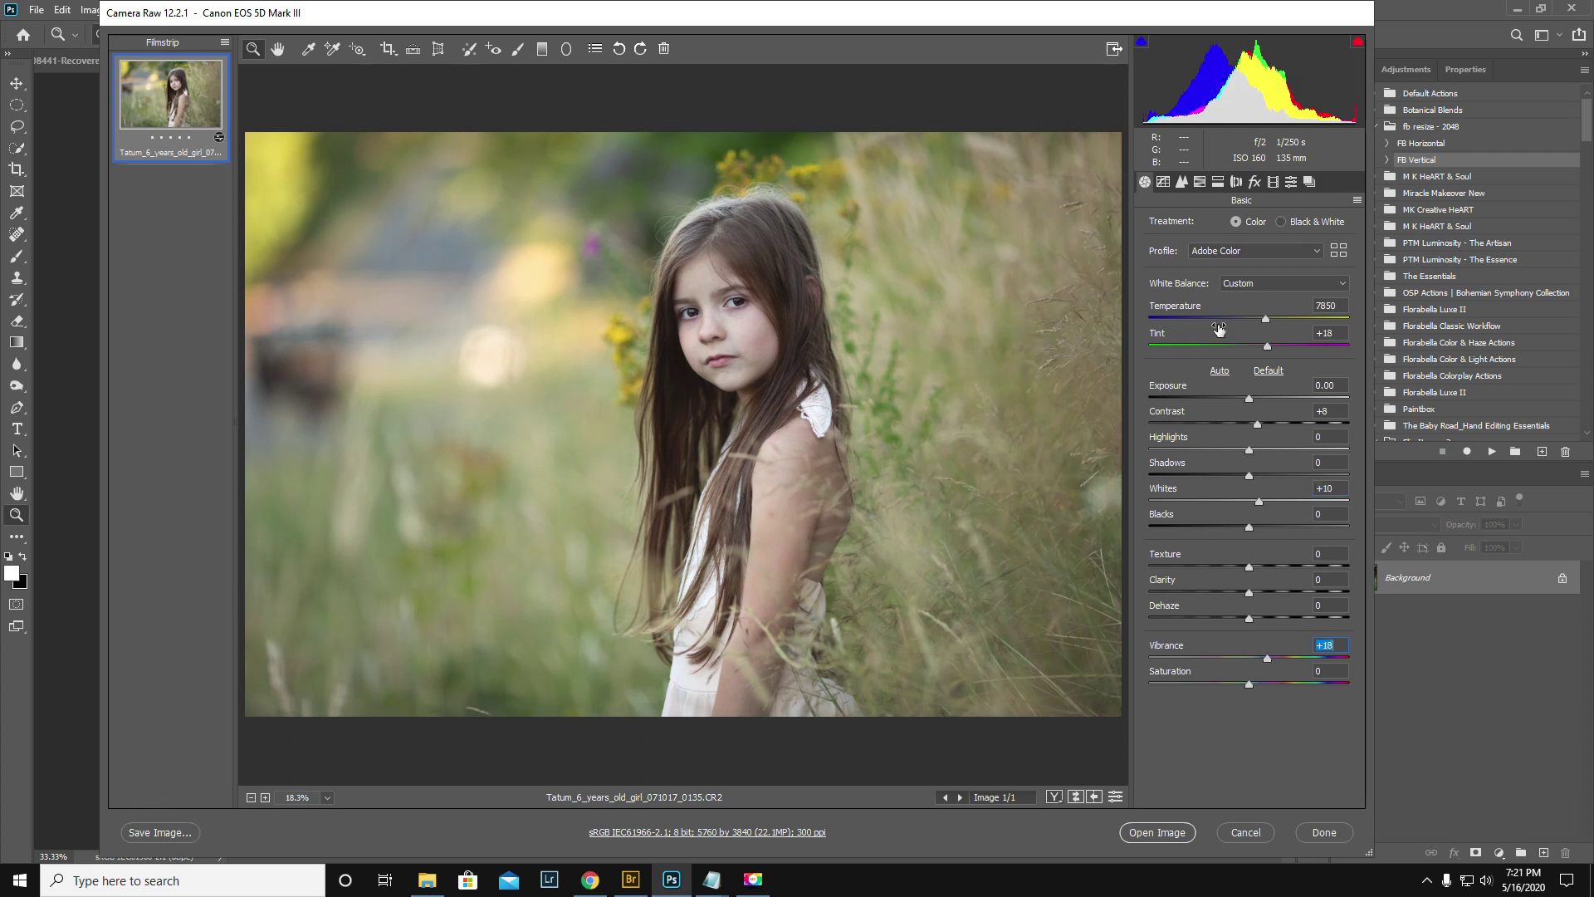
# Raise Tone Curve Darks to +17, then enable Profile Corrections and Remove Chromatic Aberration
pyautogui.click(1163, 181)
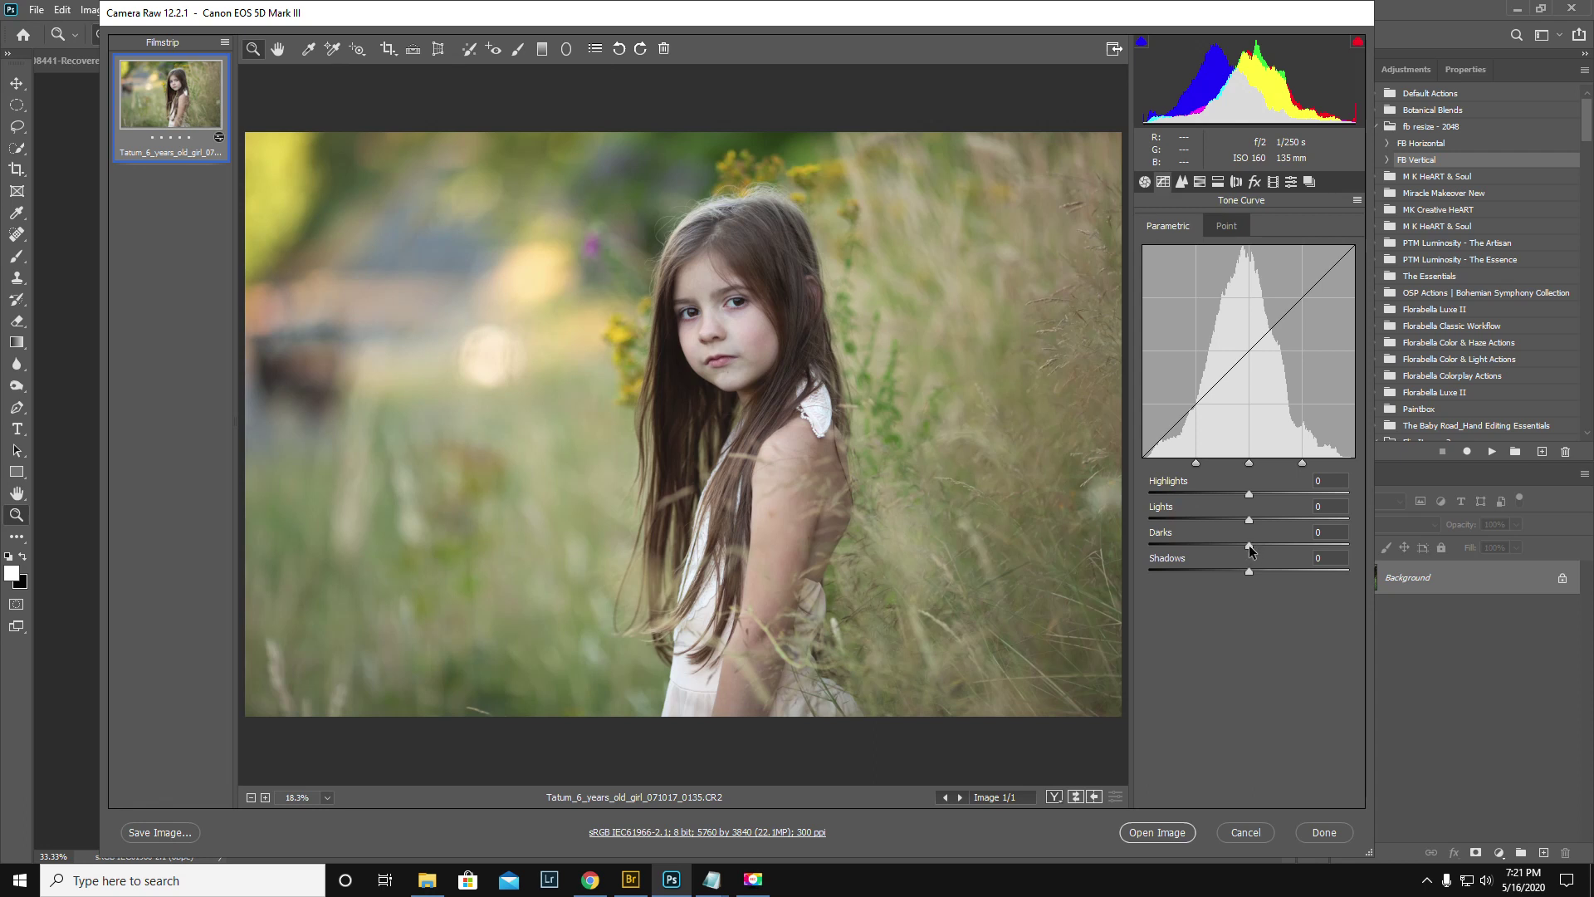
pyautogui.moveTo(1250, 548); pyautogui.dragTo(1265, 555)
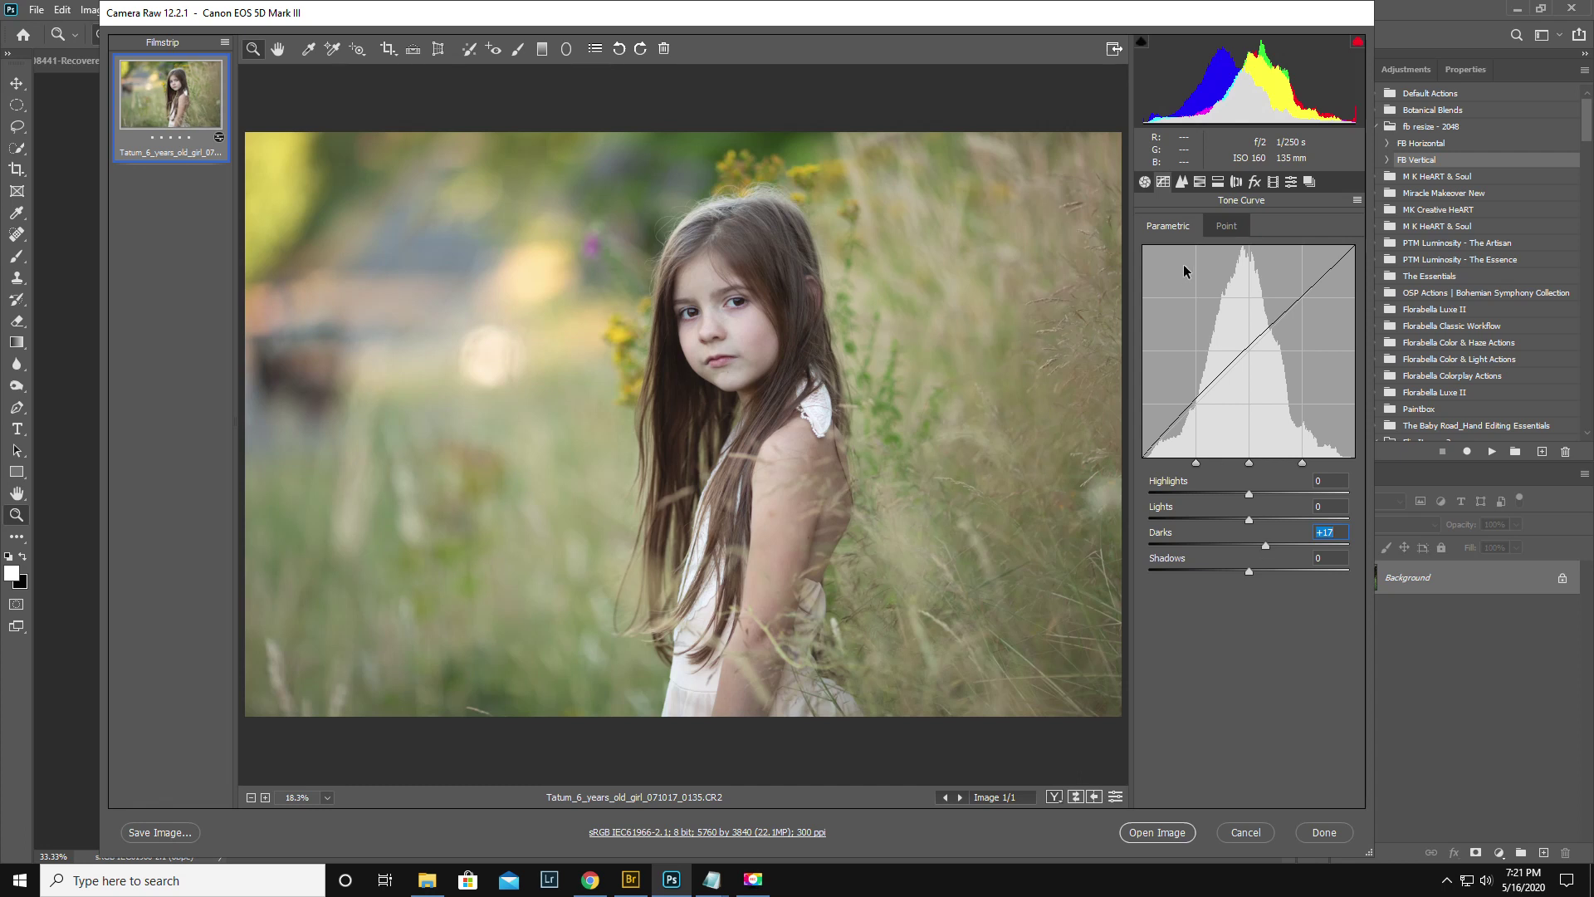
pyautogui.click(1236, 183)
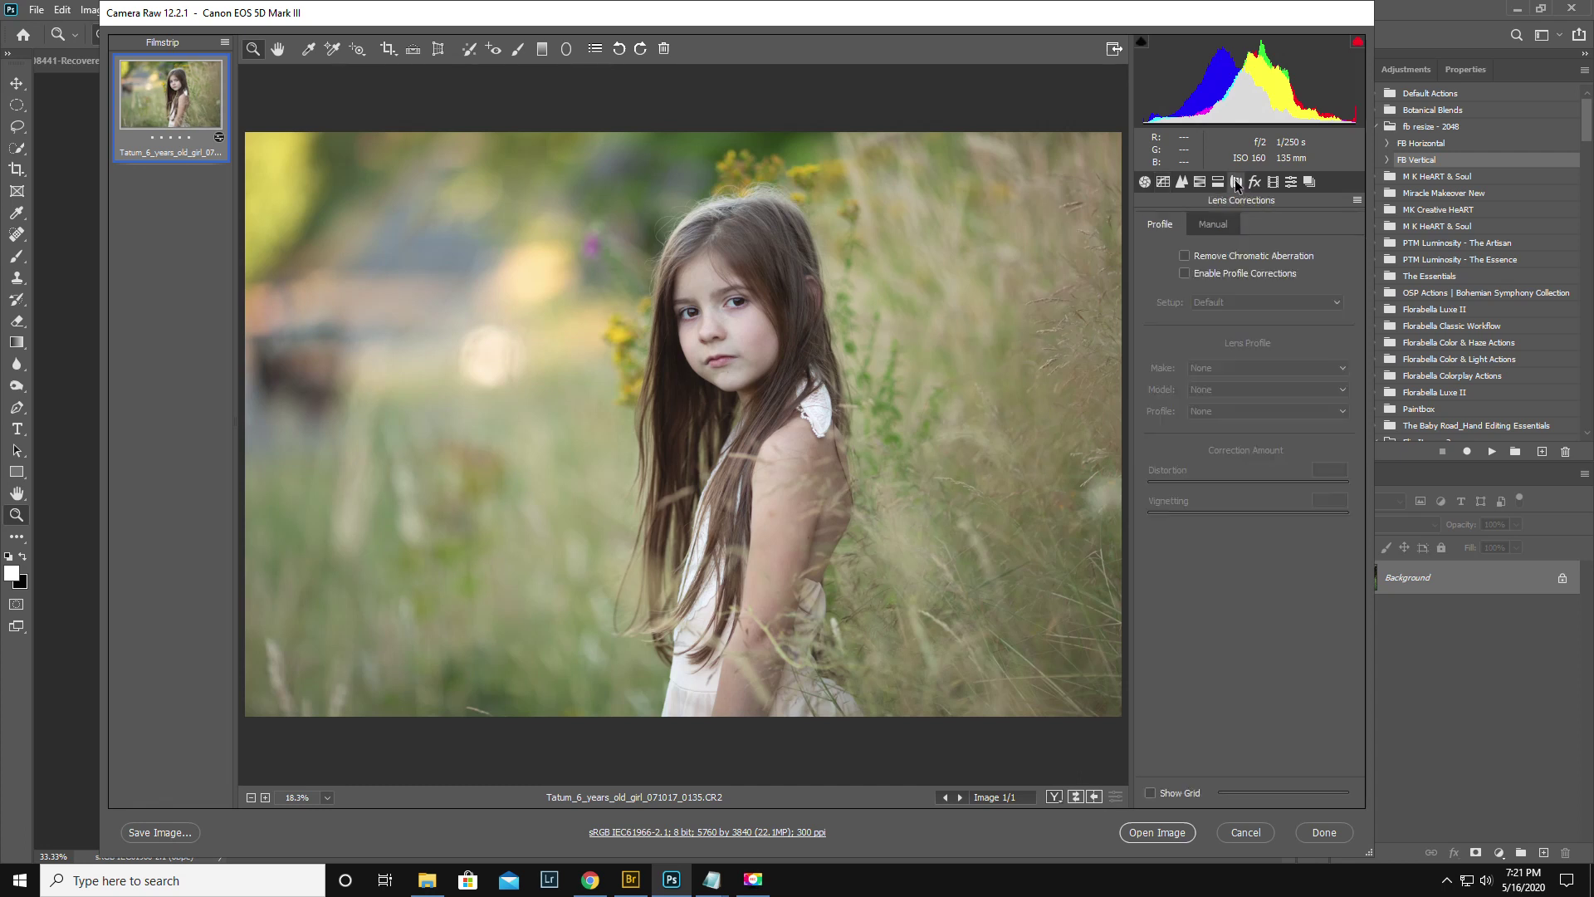
pyautogui.click(1185, 274)
pyautogui.click(1185, 255)
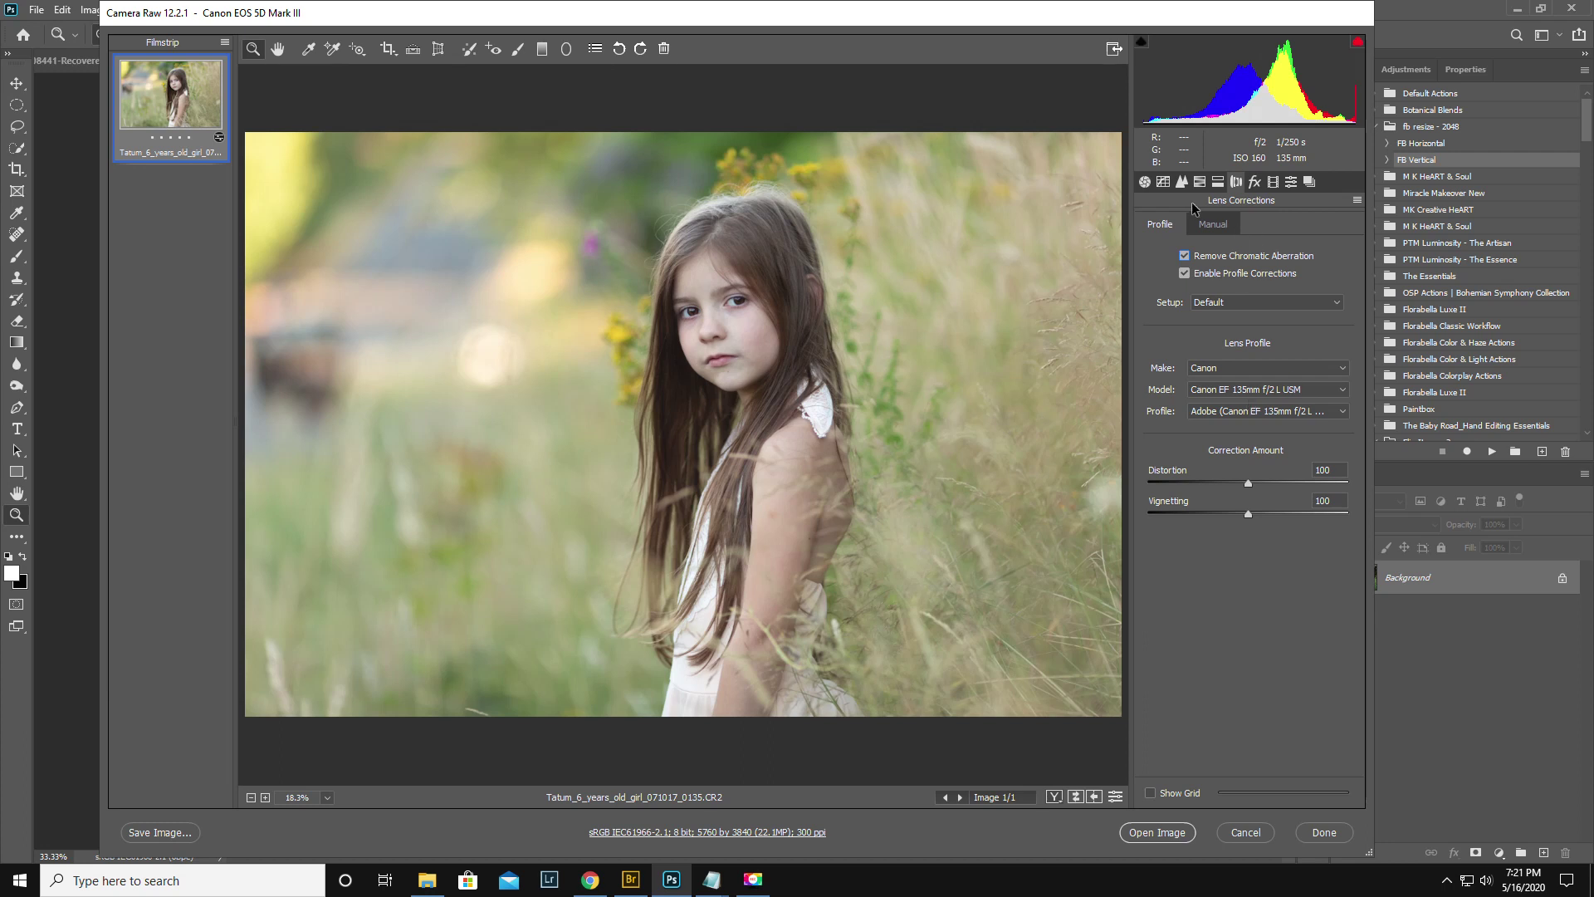
# Set Exposure to -0.20 in the Basic panel and open the image in Photoshop
pyautogui.click(1145, 182)
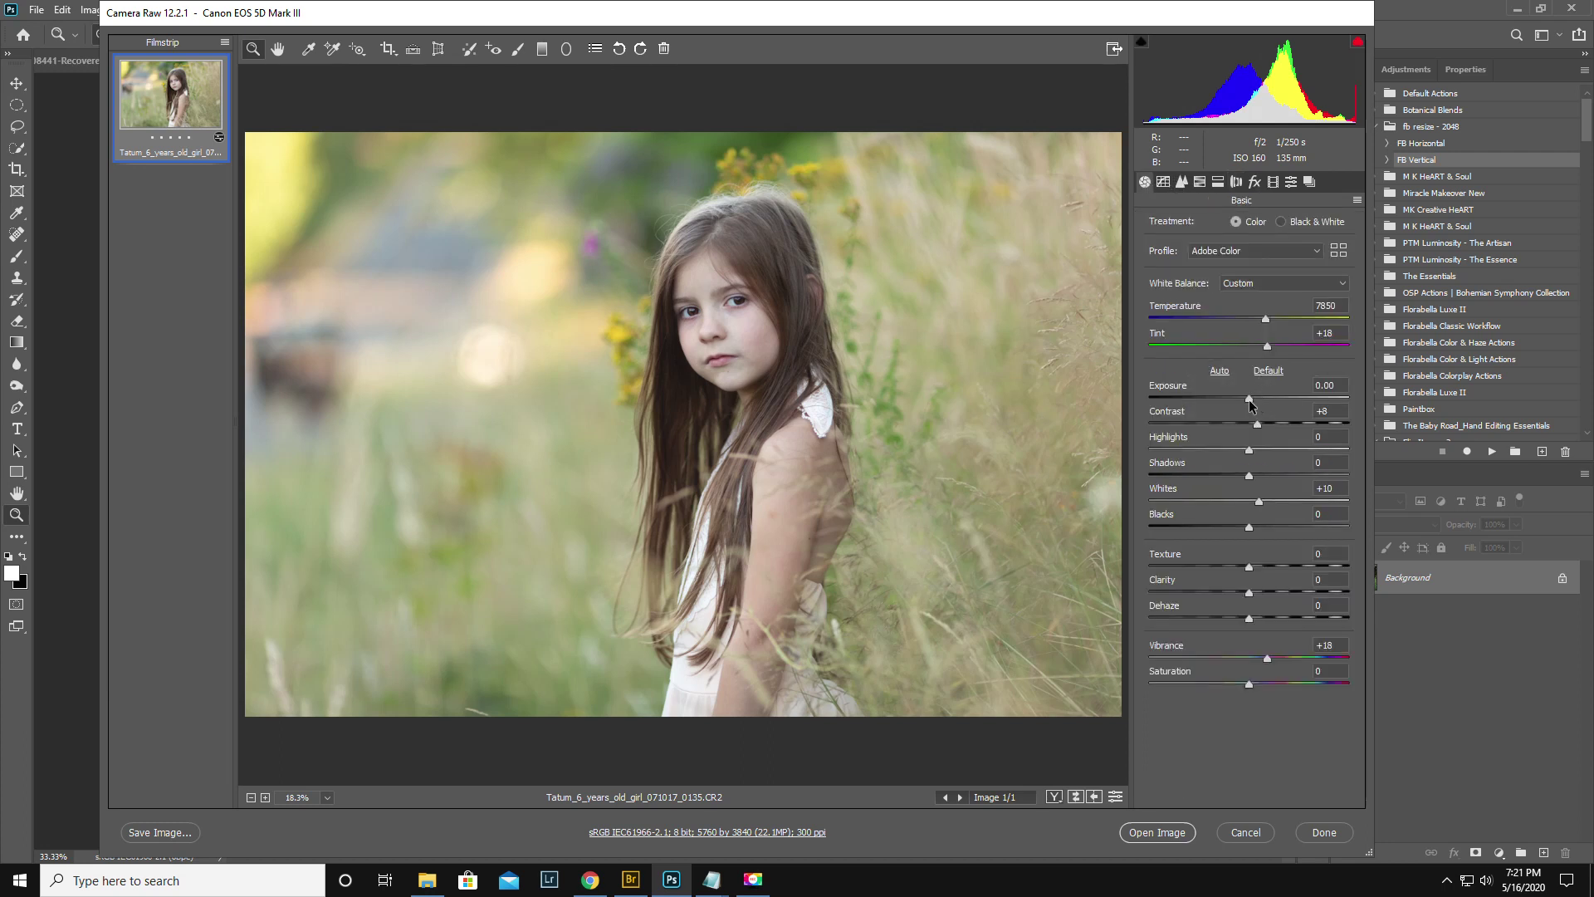
pyautogui.moveTo(1250, 402); pyautogui.dragTo(1245, 403)
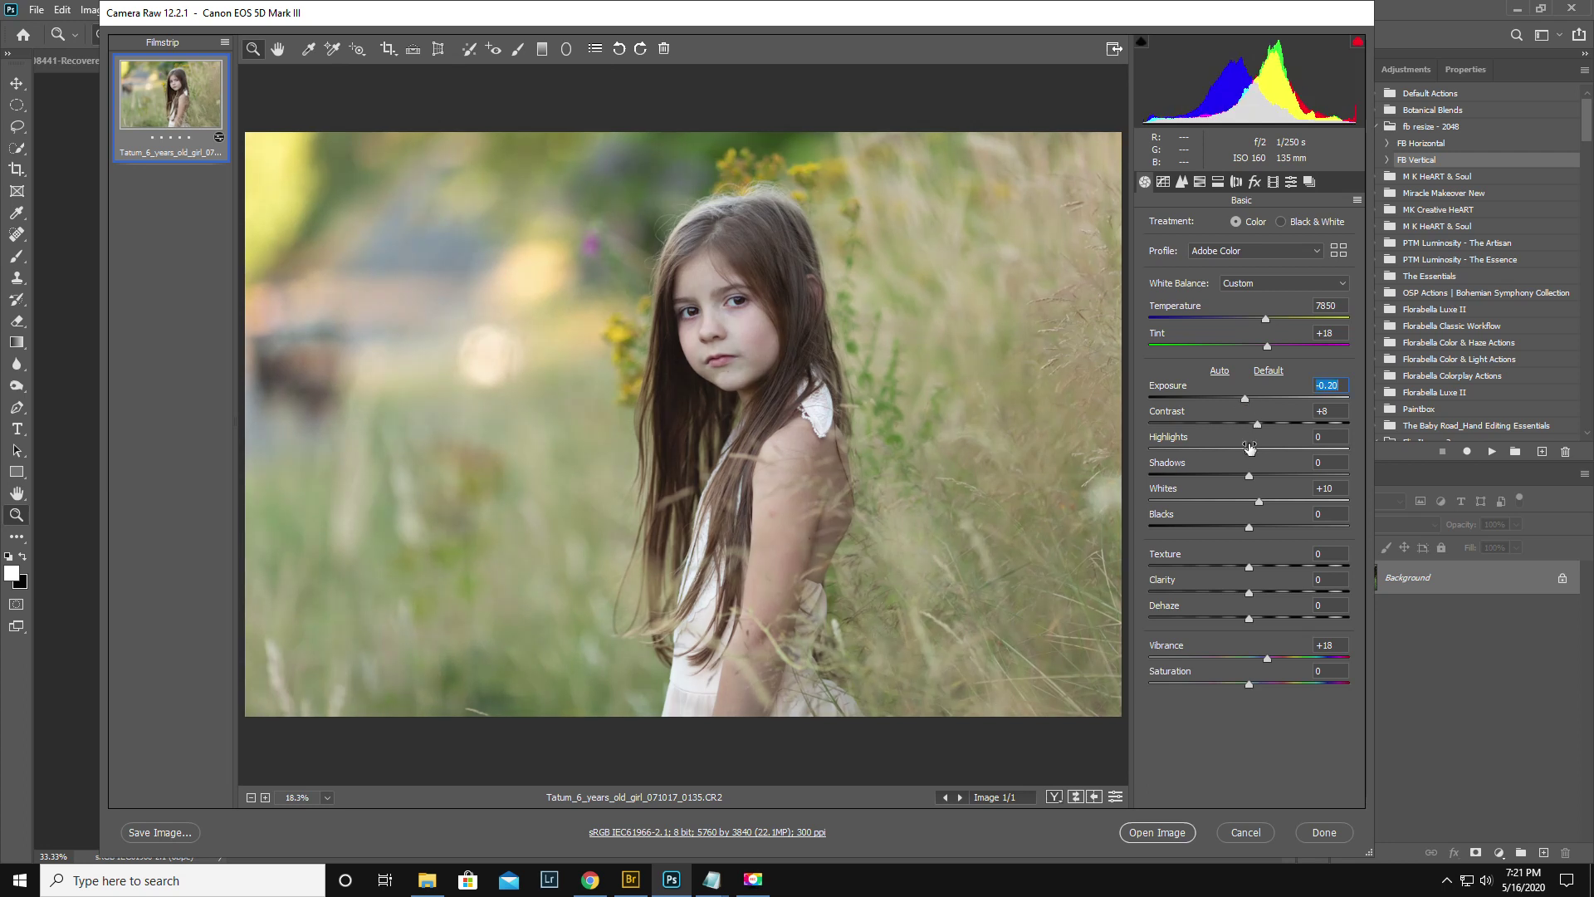
pyautogui.click(1154, 835)
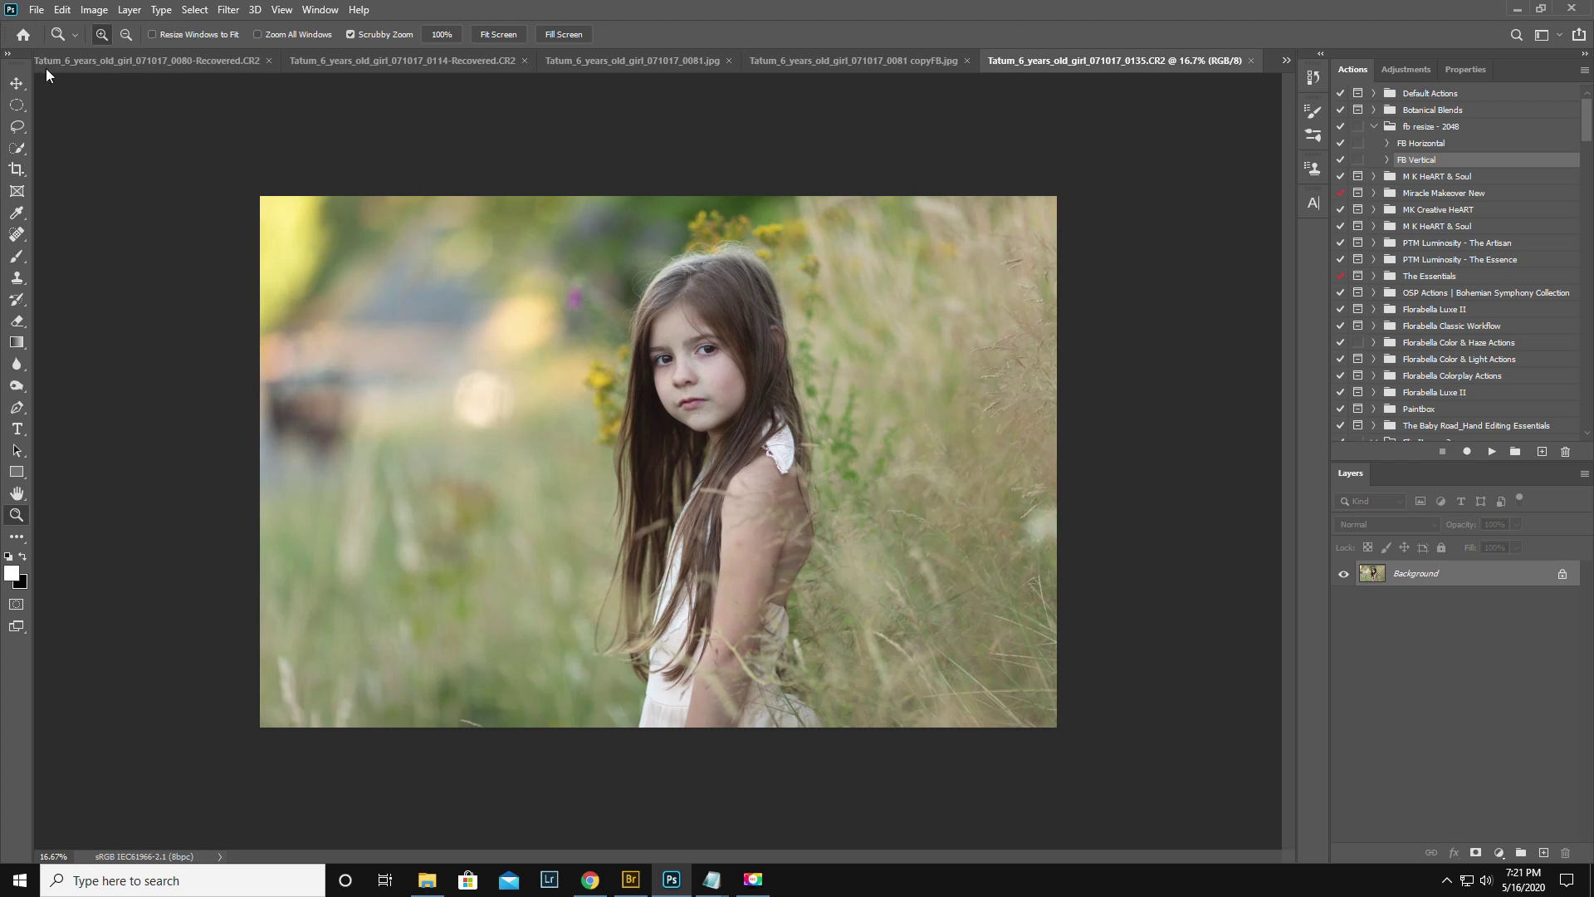
# Start File > Place Embedded and browse to Overlays > OverLays > Lights > Florabella Light Overlays
pyautogui.click(38, 10)
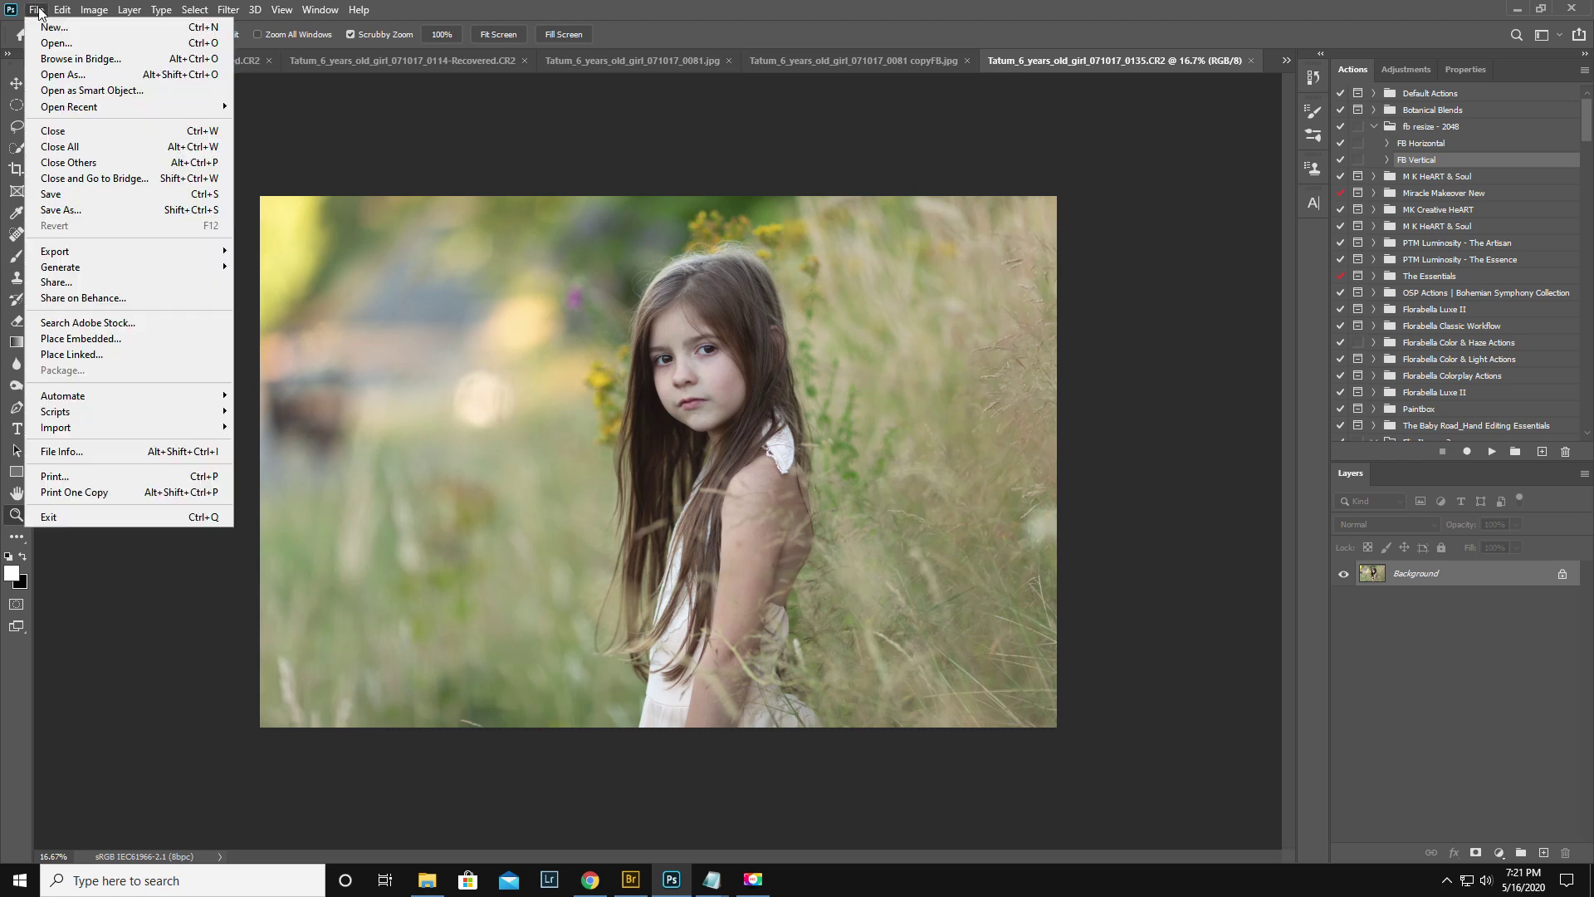
pyautogui.click(90, 341)
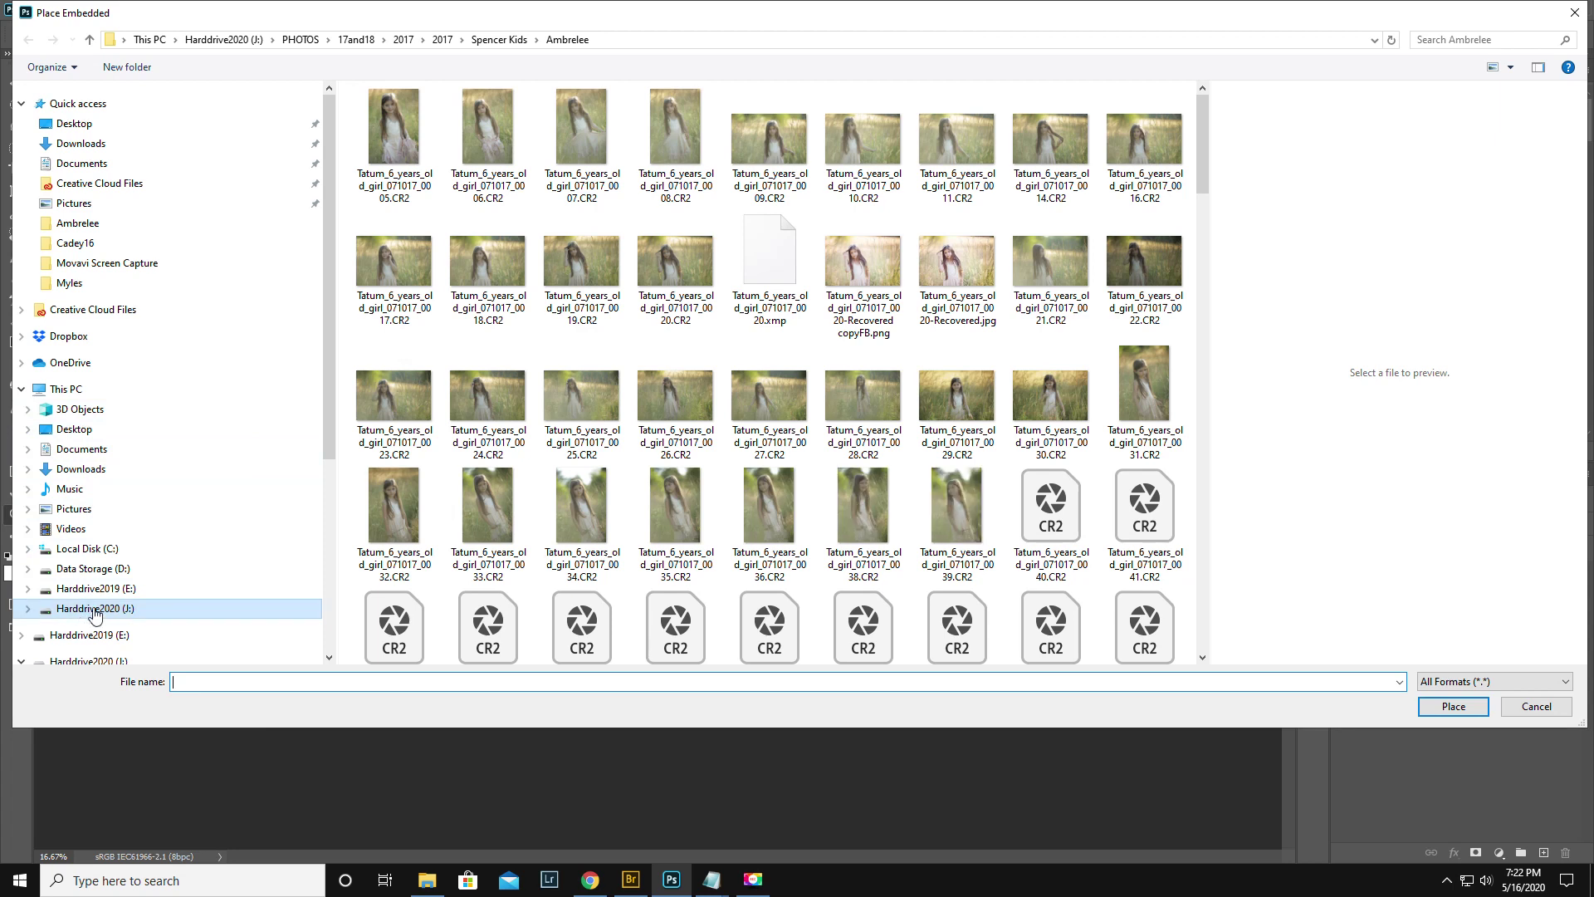
pyautogui.click(91, 609)
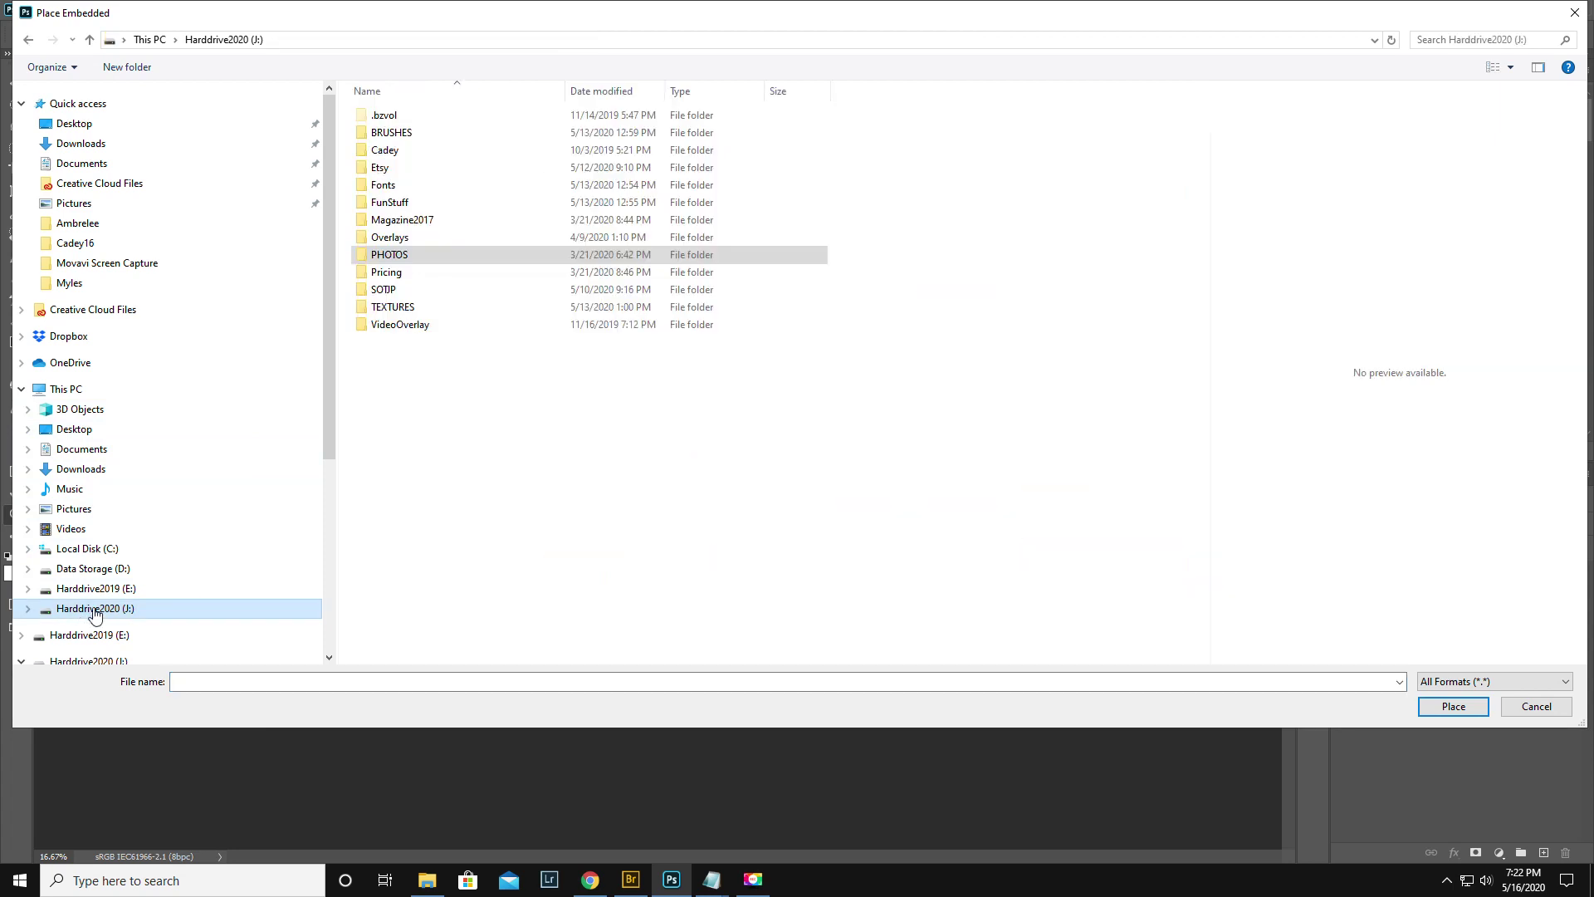
pyautogui.doubleClick(416, 238)
pyautogui.doubleClick(383, 123)
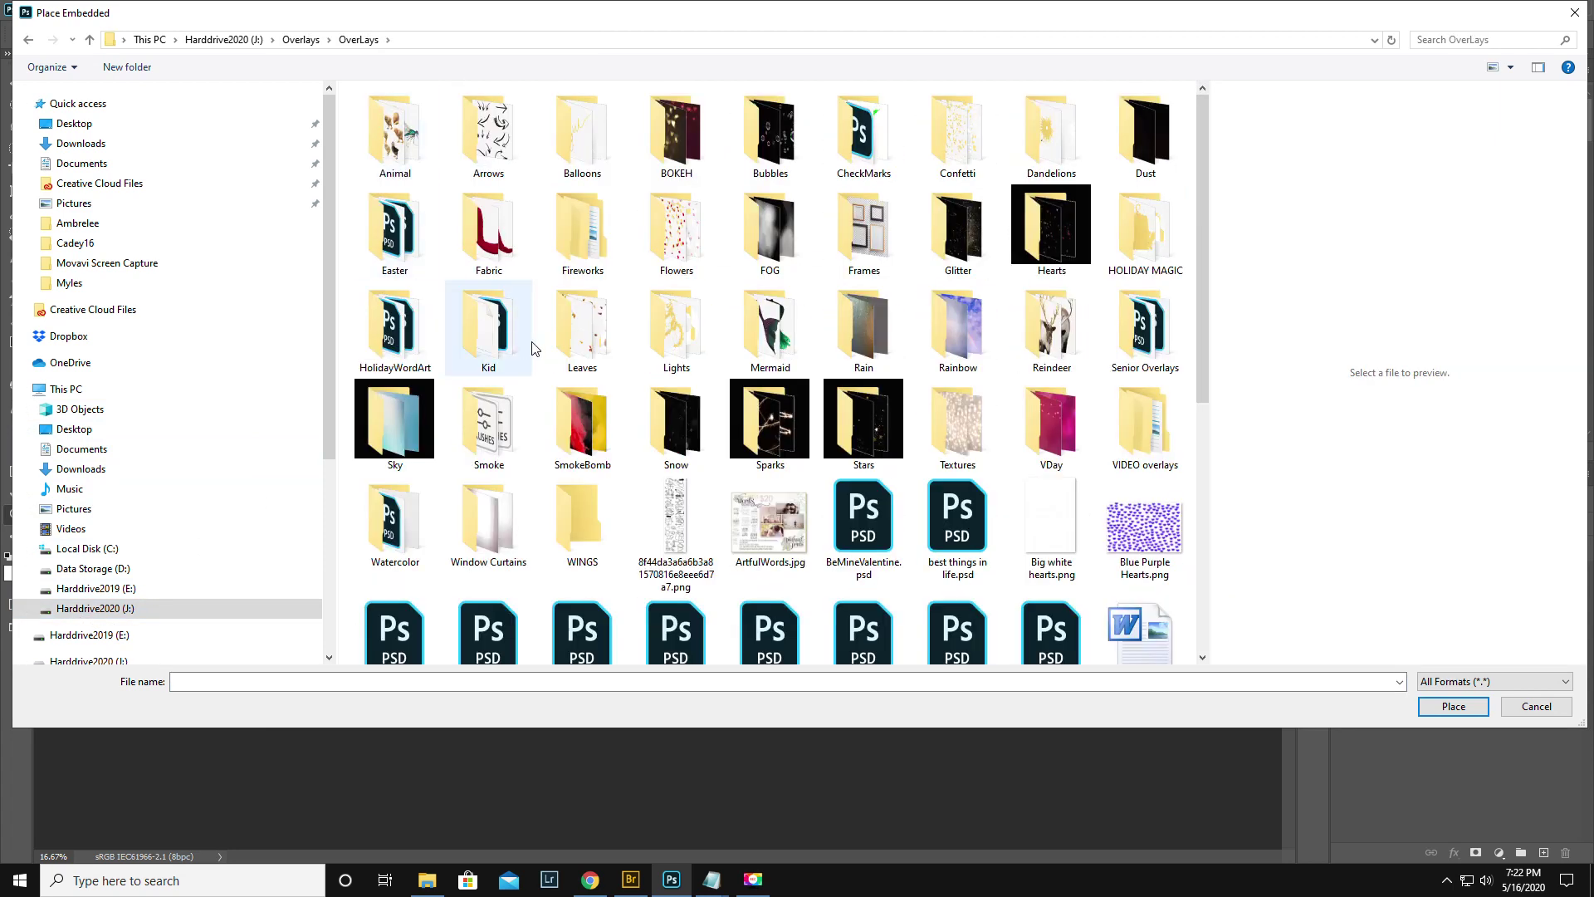
pyautogui.doubleClick(667, 324)
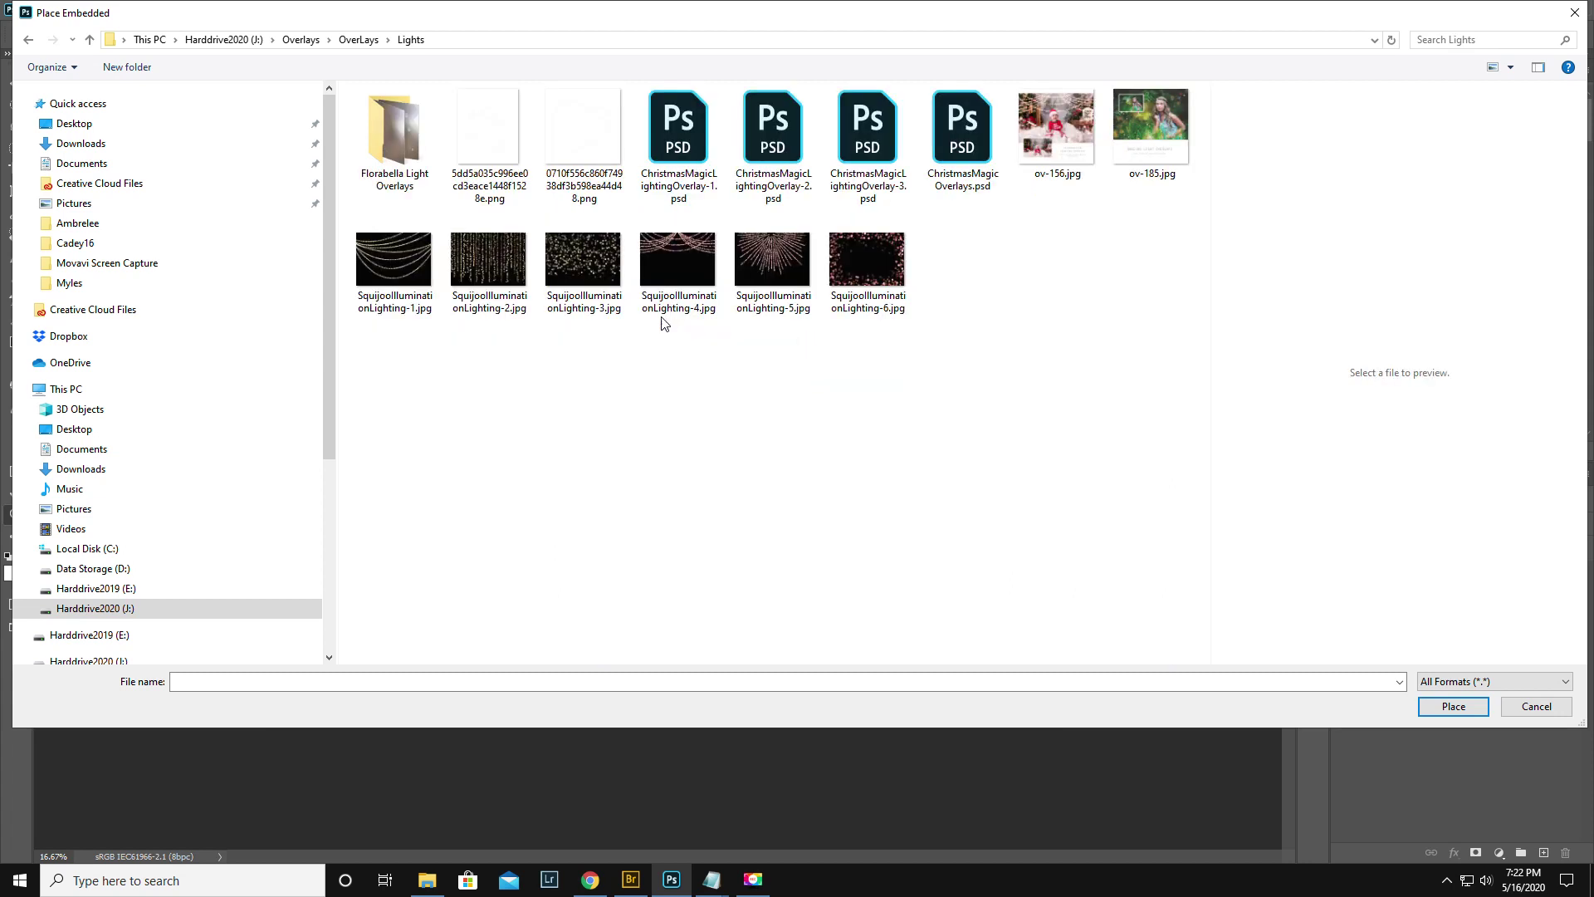
pyautogui.doubleClick(393, 133)
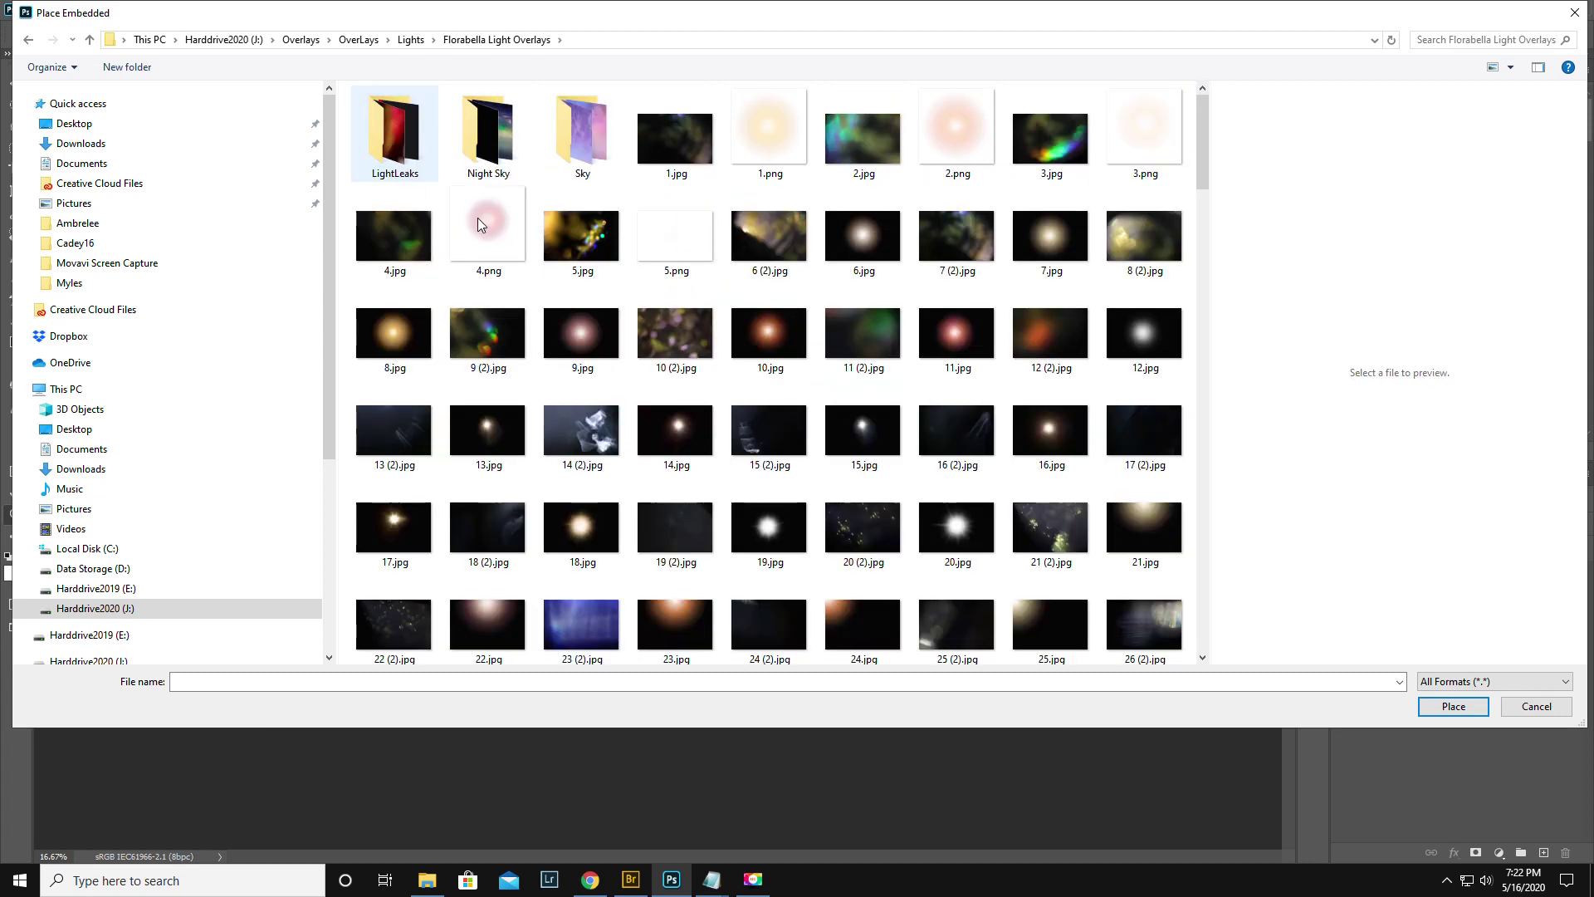
# Preview overlays 2.png, 3.png and 8.jpg, settling on the yellow glow 1.png
pyautogui.click(955, 141)
pyautogui.click(773, 137)
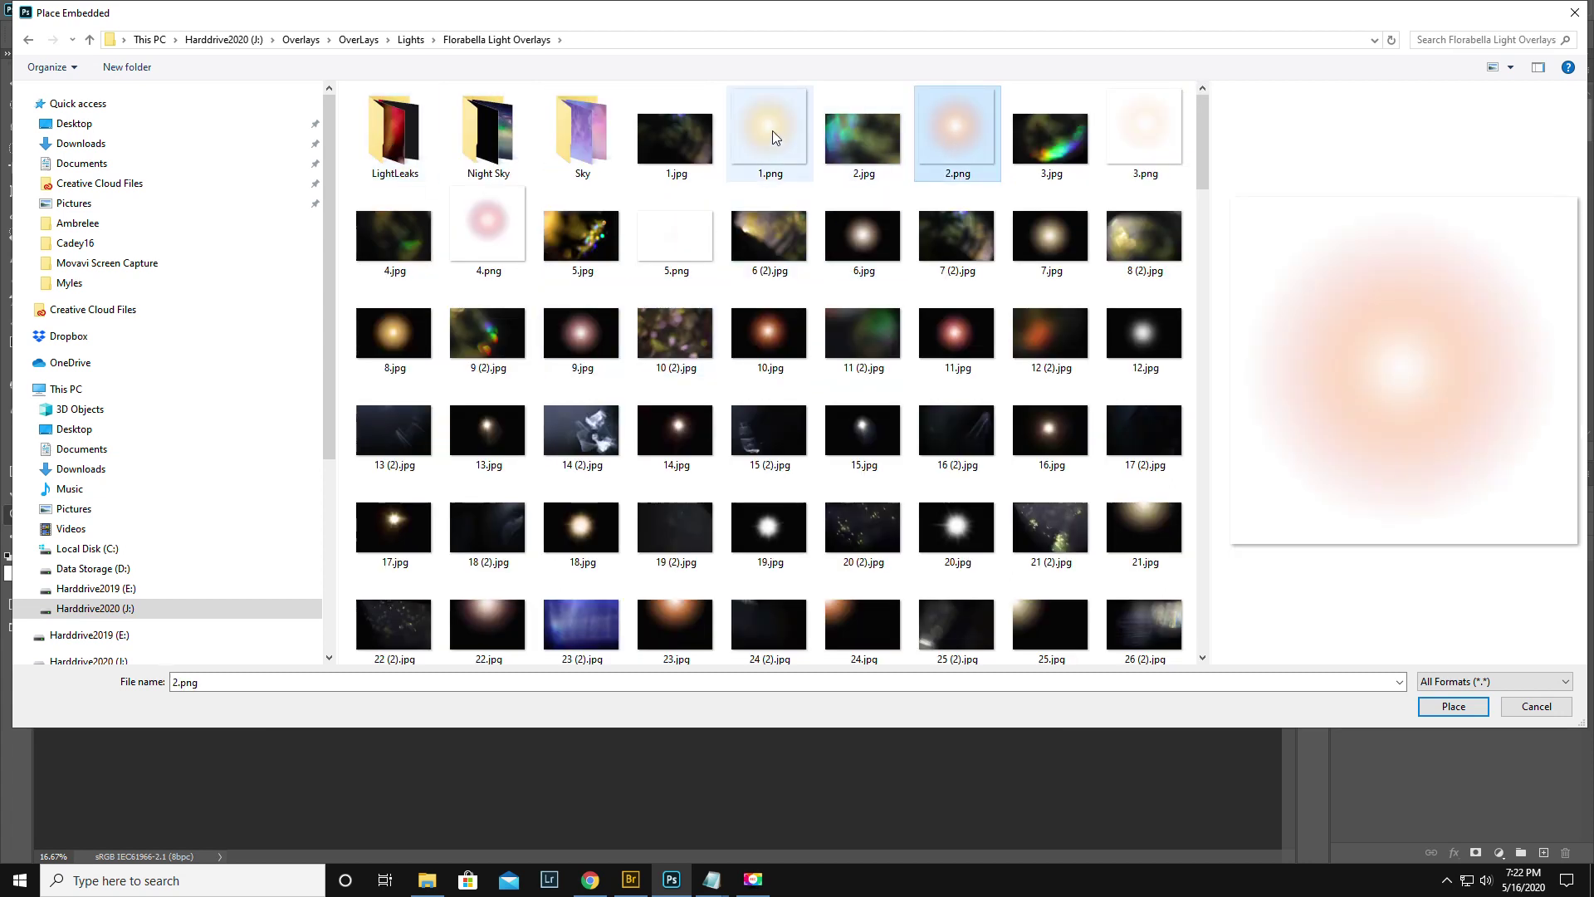
pyautogui.click(946, 123)
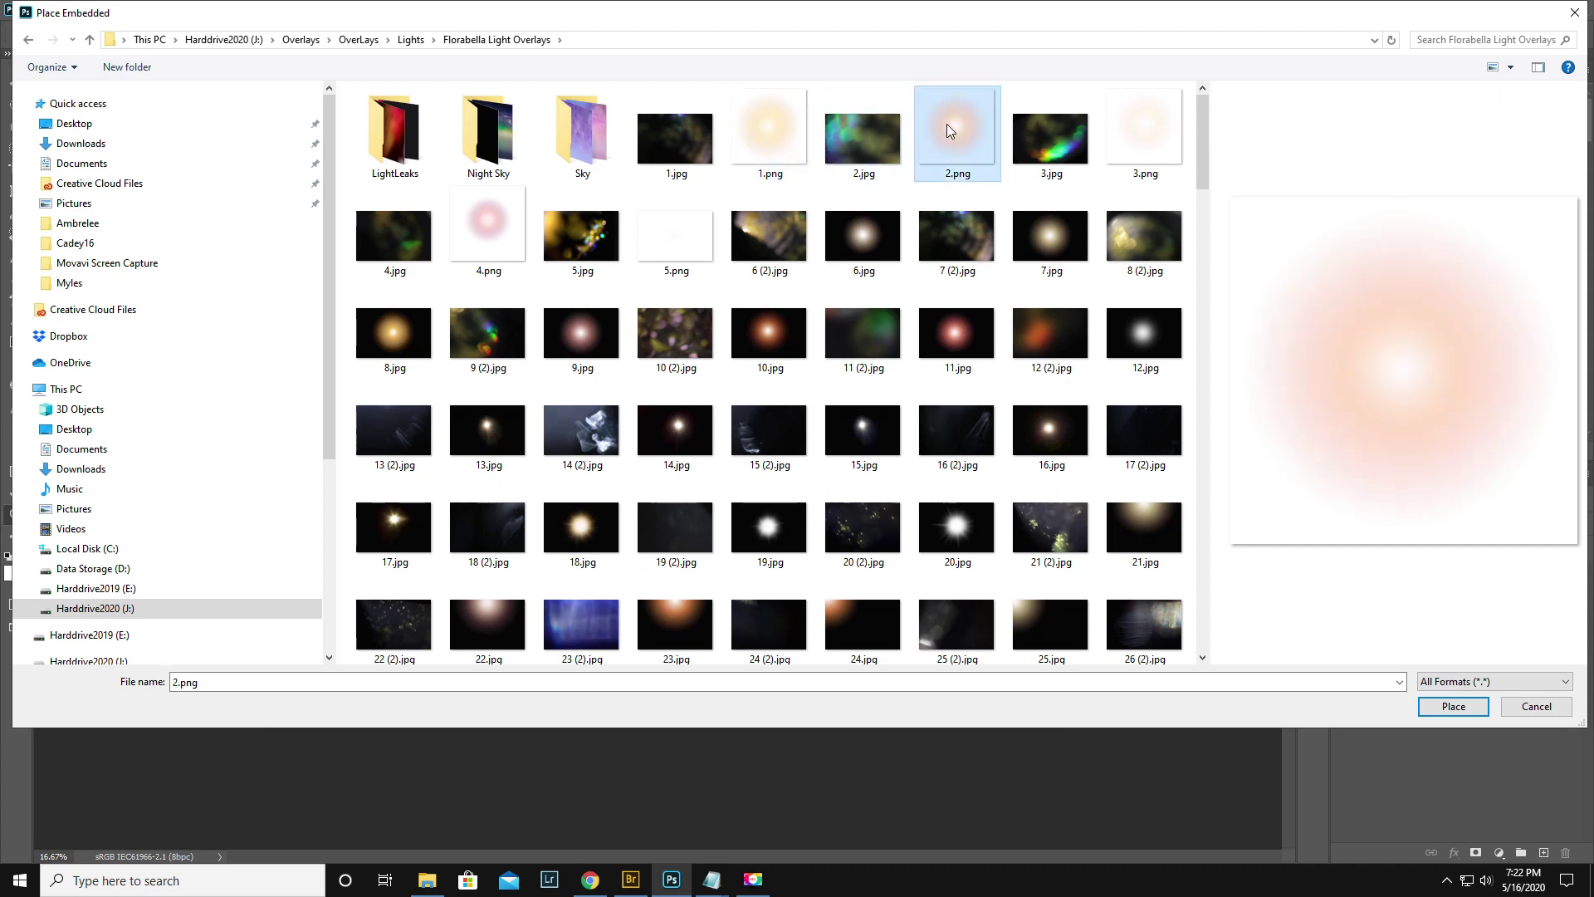
pyautogui.click(781, 117)
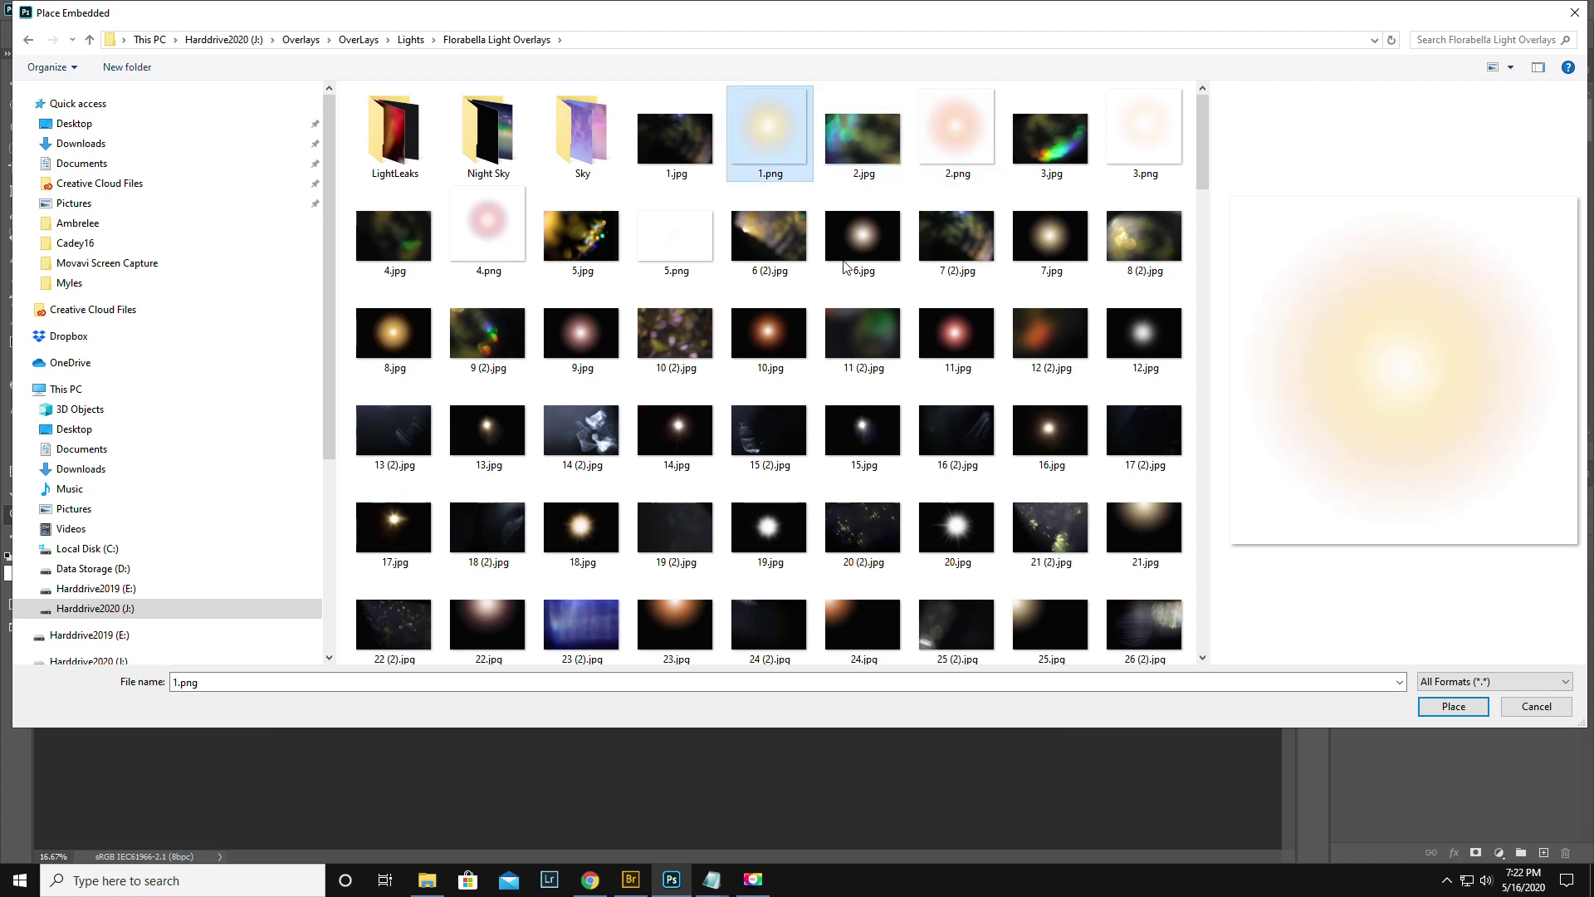
pyautogui.click(1168, 136)
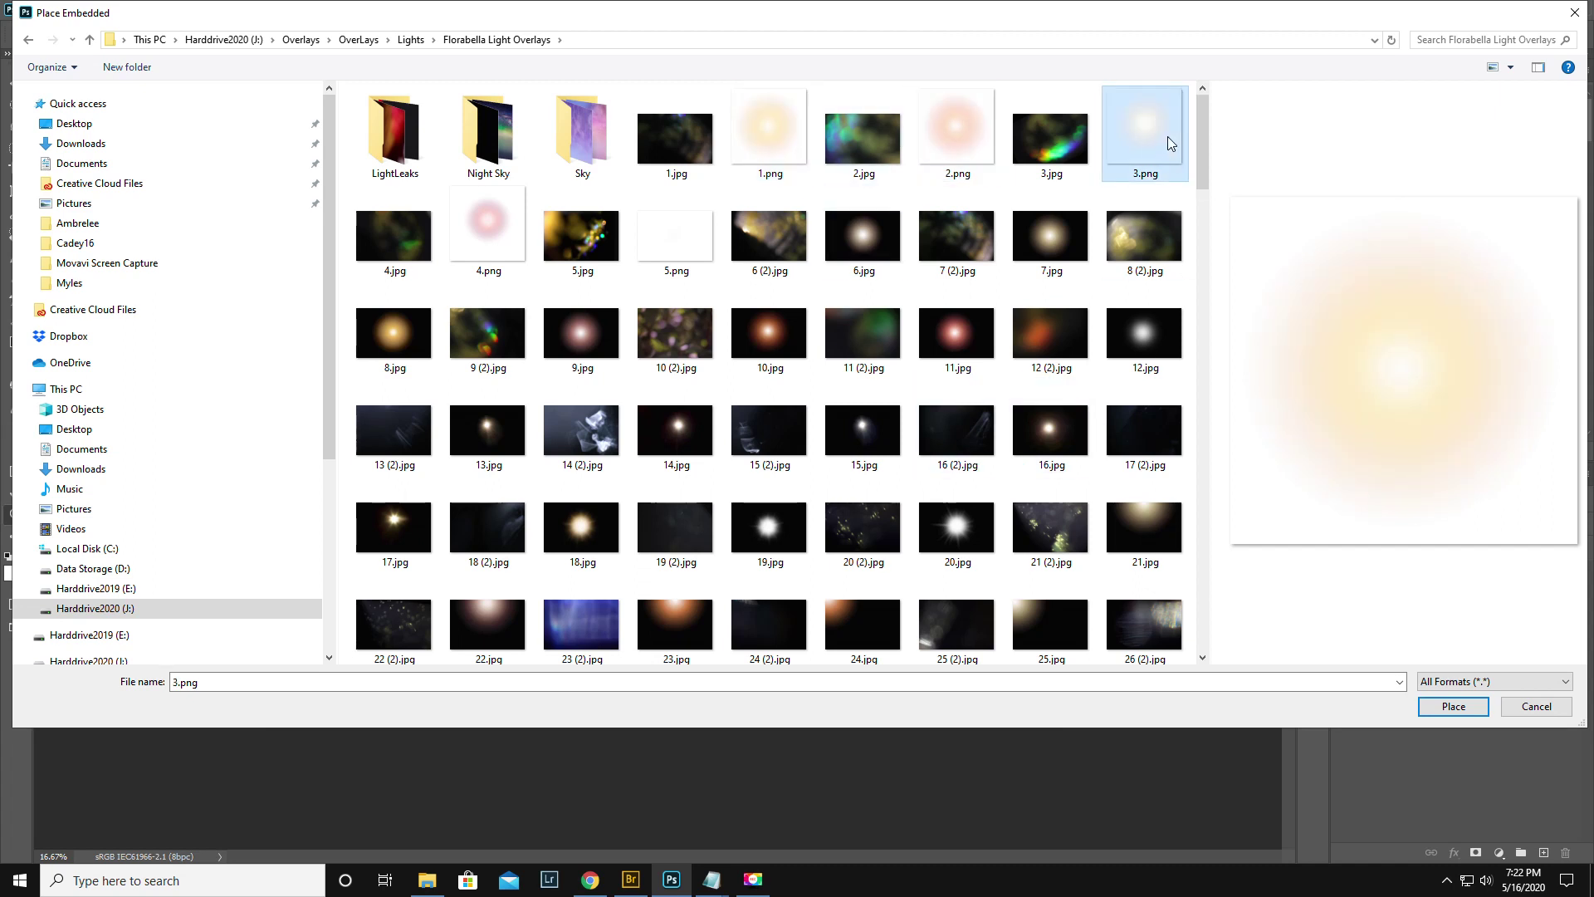
pyautogui.click(772, 142)
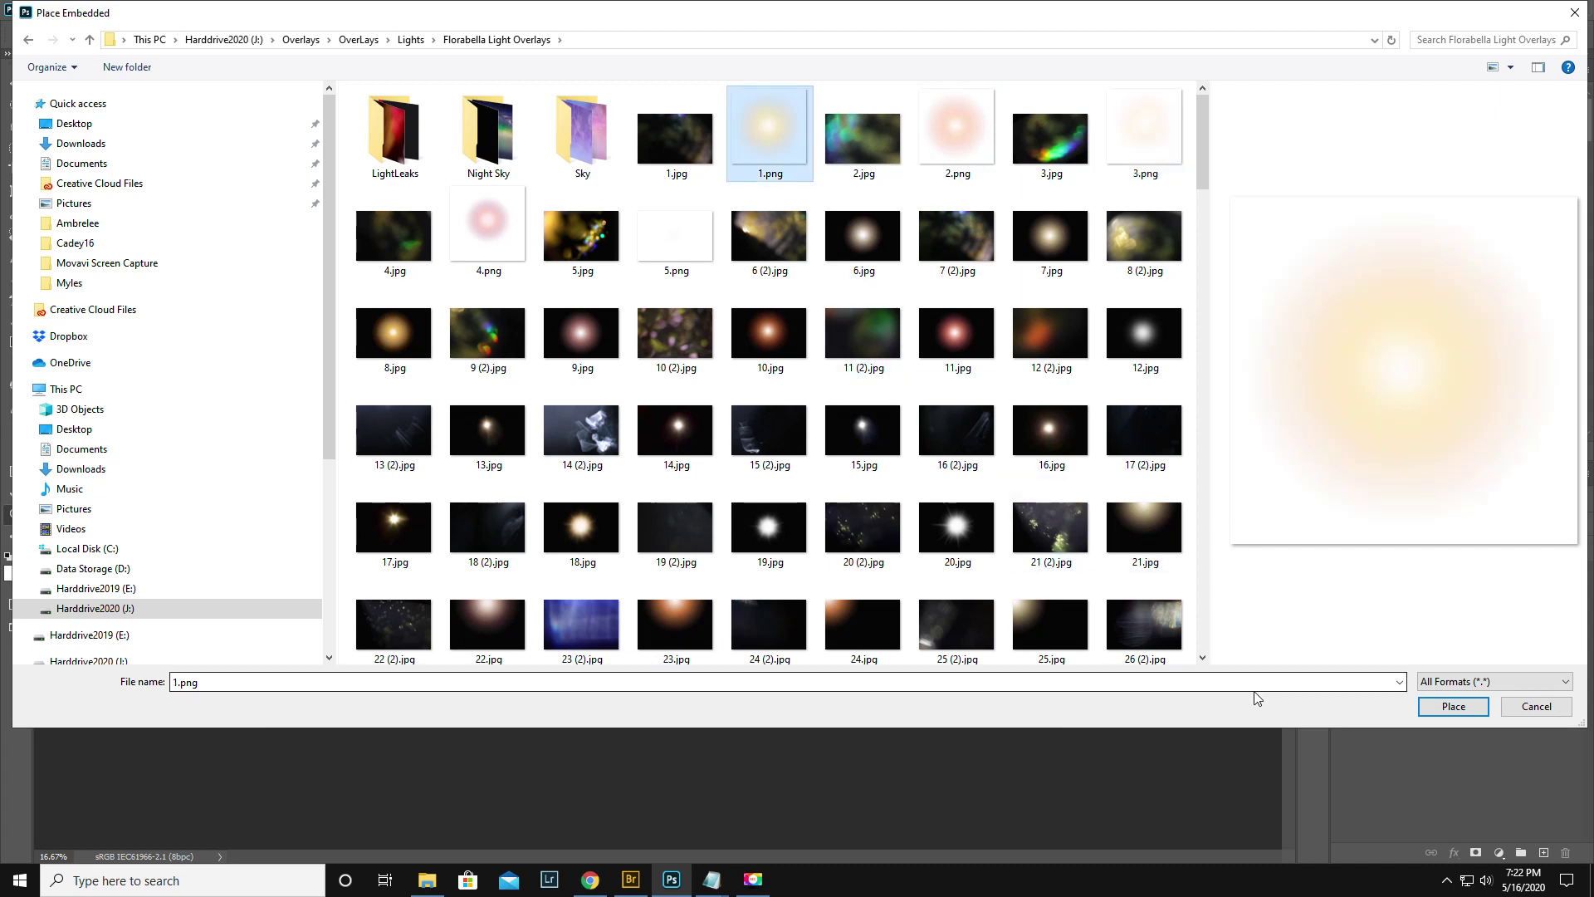
pyautogui.click(391, 332)
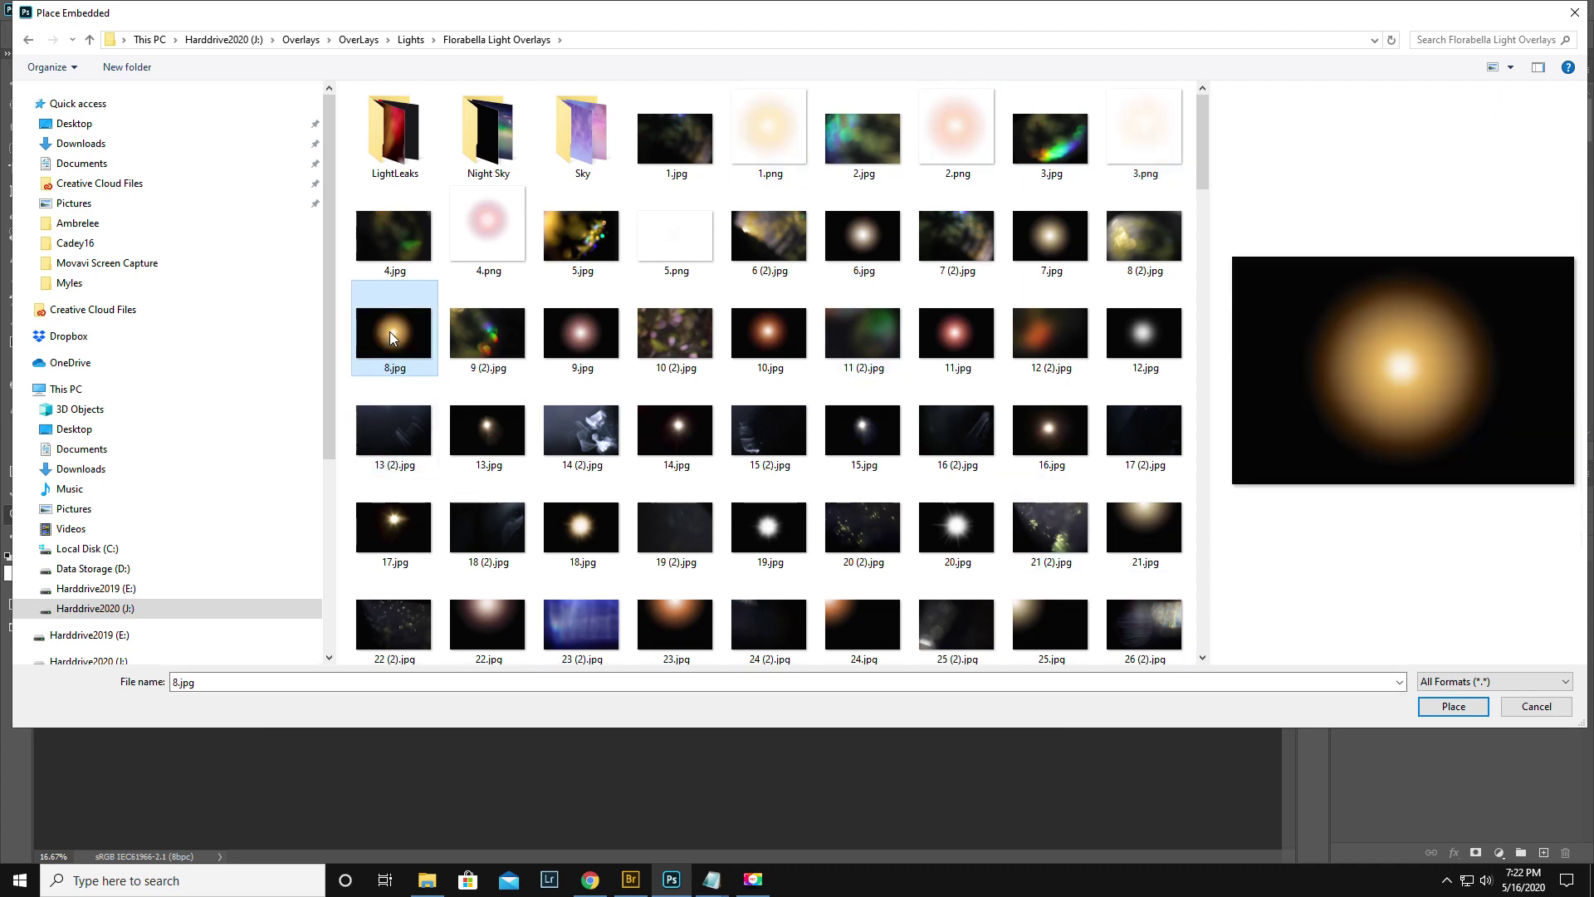
pyautogui.click(767, 121)
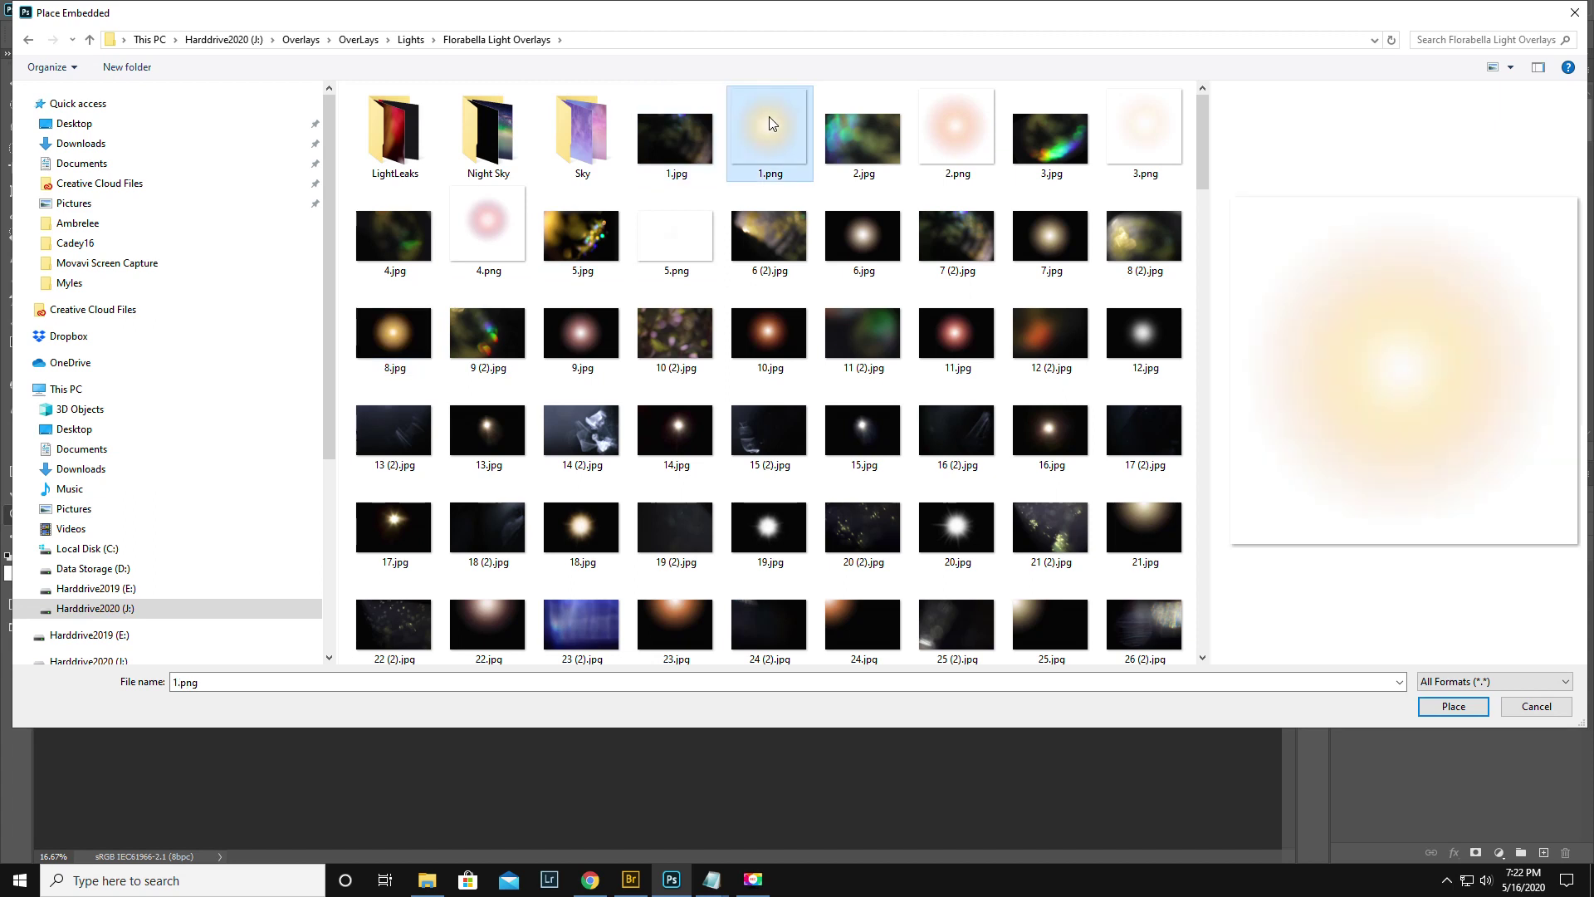
# Place the yellow glow, scaled to 122.85% and positioned over the photo's upper left
pyautogui.click(1453, 706)
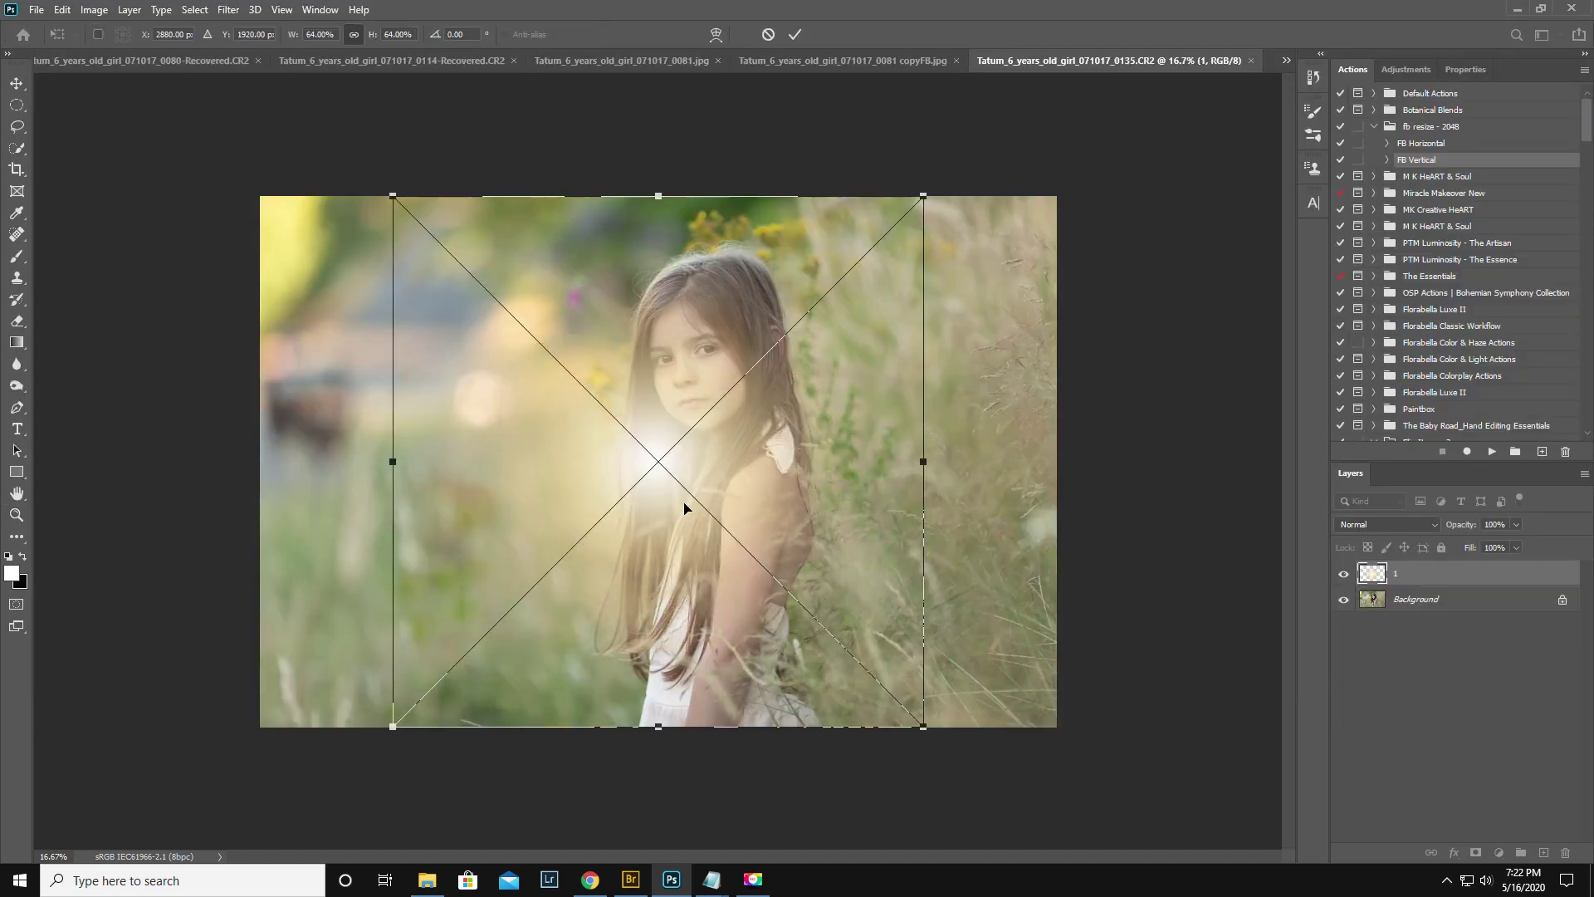
pyautogui.moveTo(687, 509); pyautogui.dragTo(341, 368)
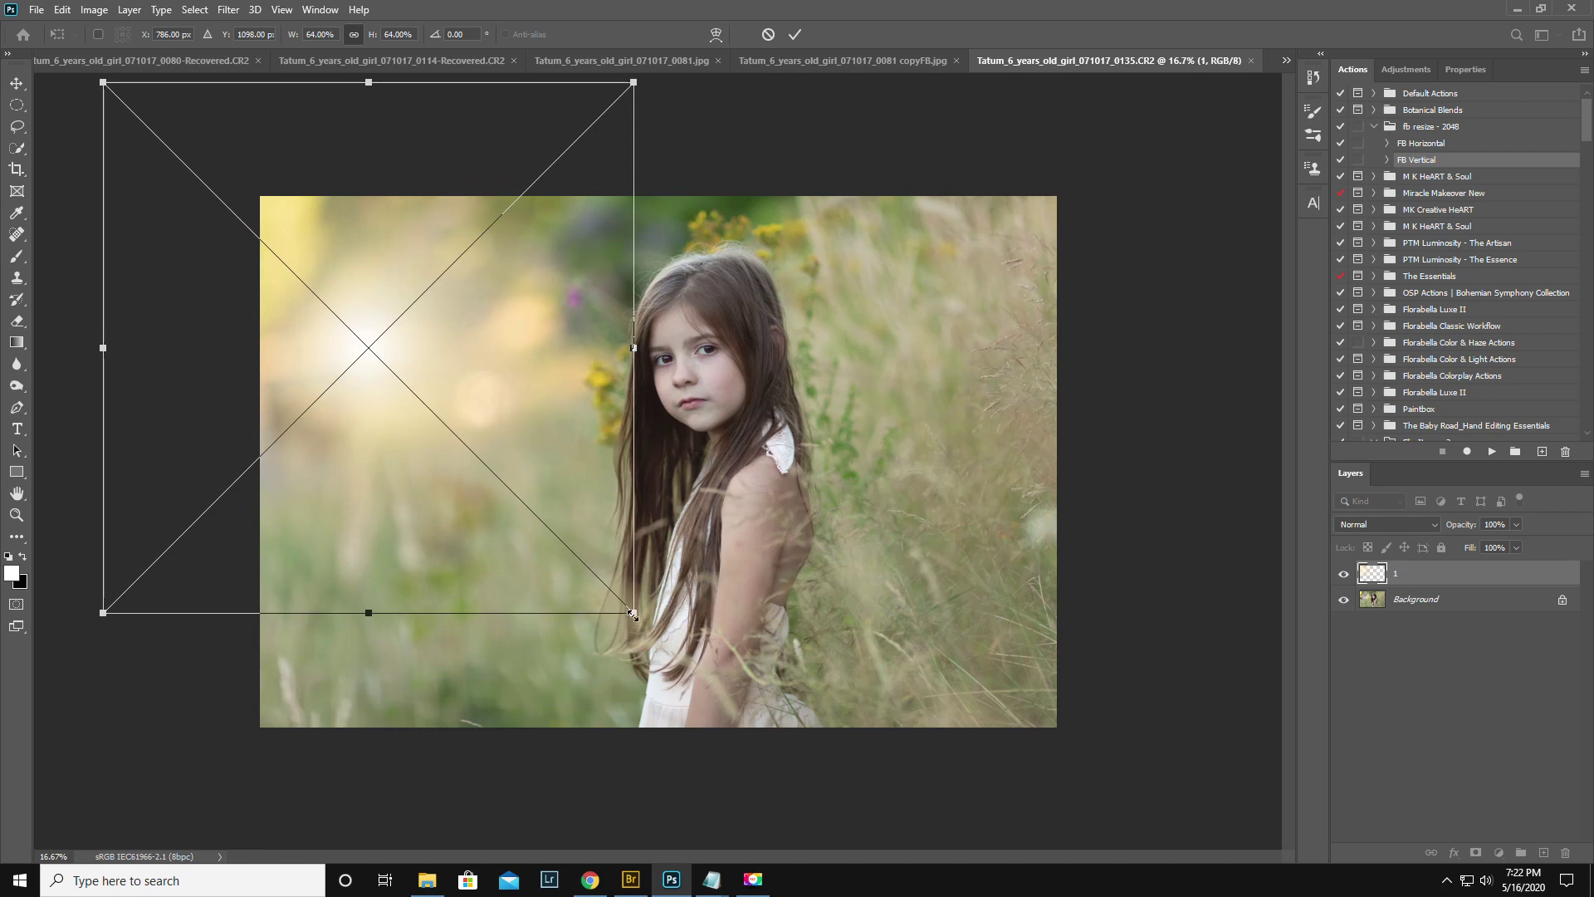
pyautogui.moveTo(648, 629); pyautogui.dragTo(861, 841)
pyautogui.moveTo(538, 542); pyautogui.dragTo(239, 417)
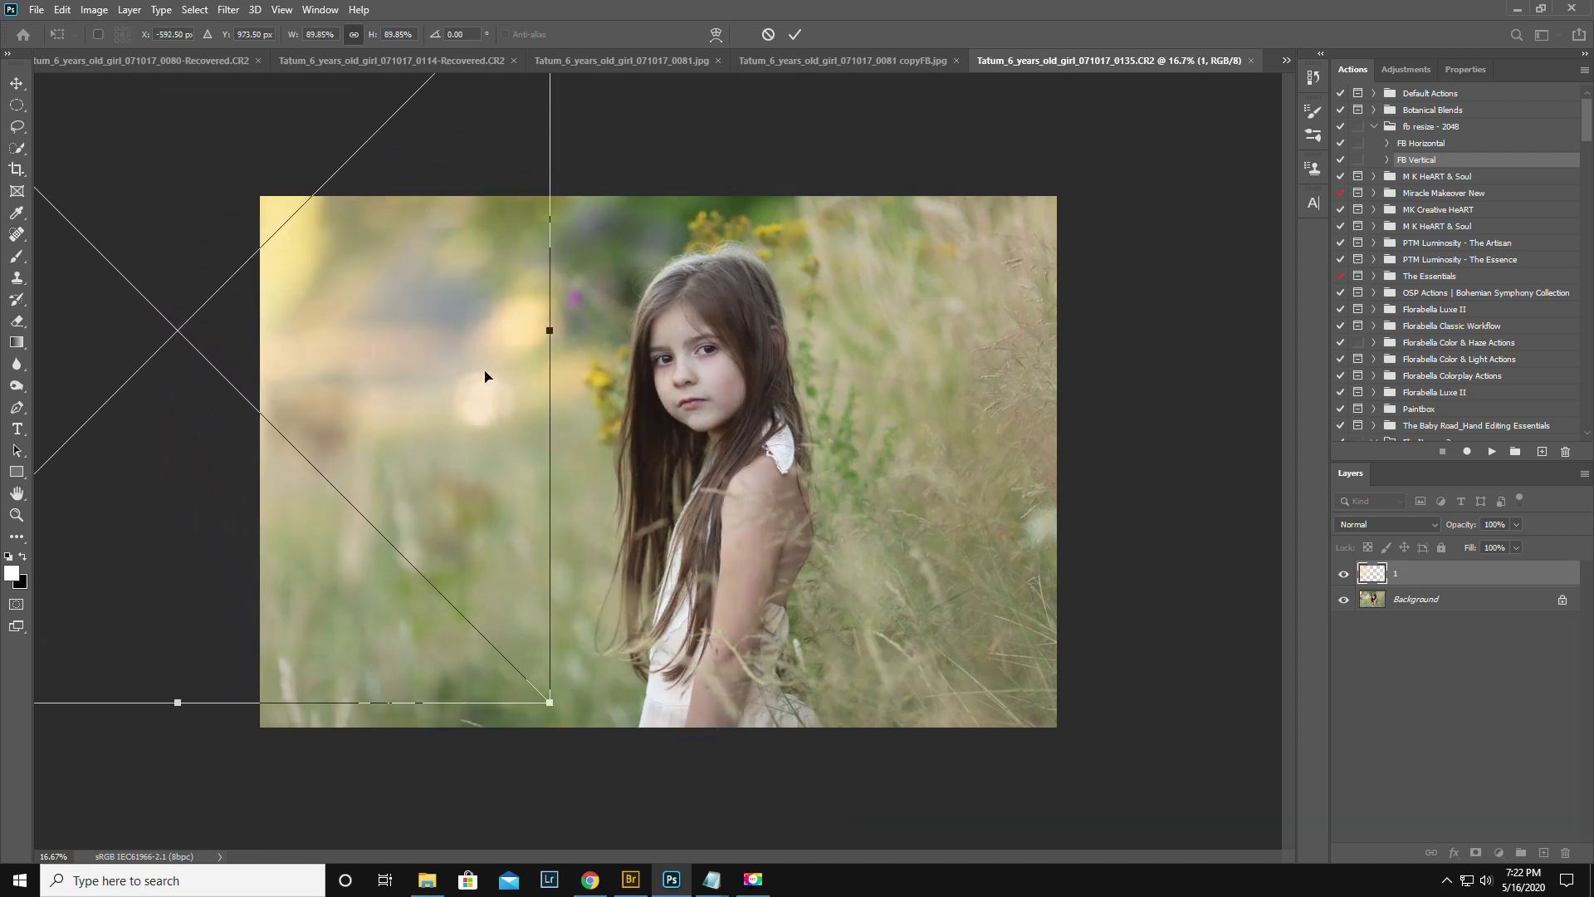
pyautogui.moveTo(549, 330); pyautogui.dragTo(826, 382)
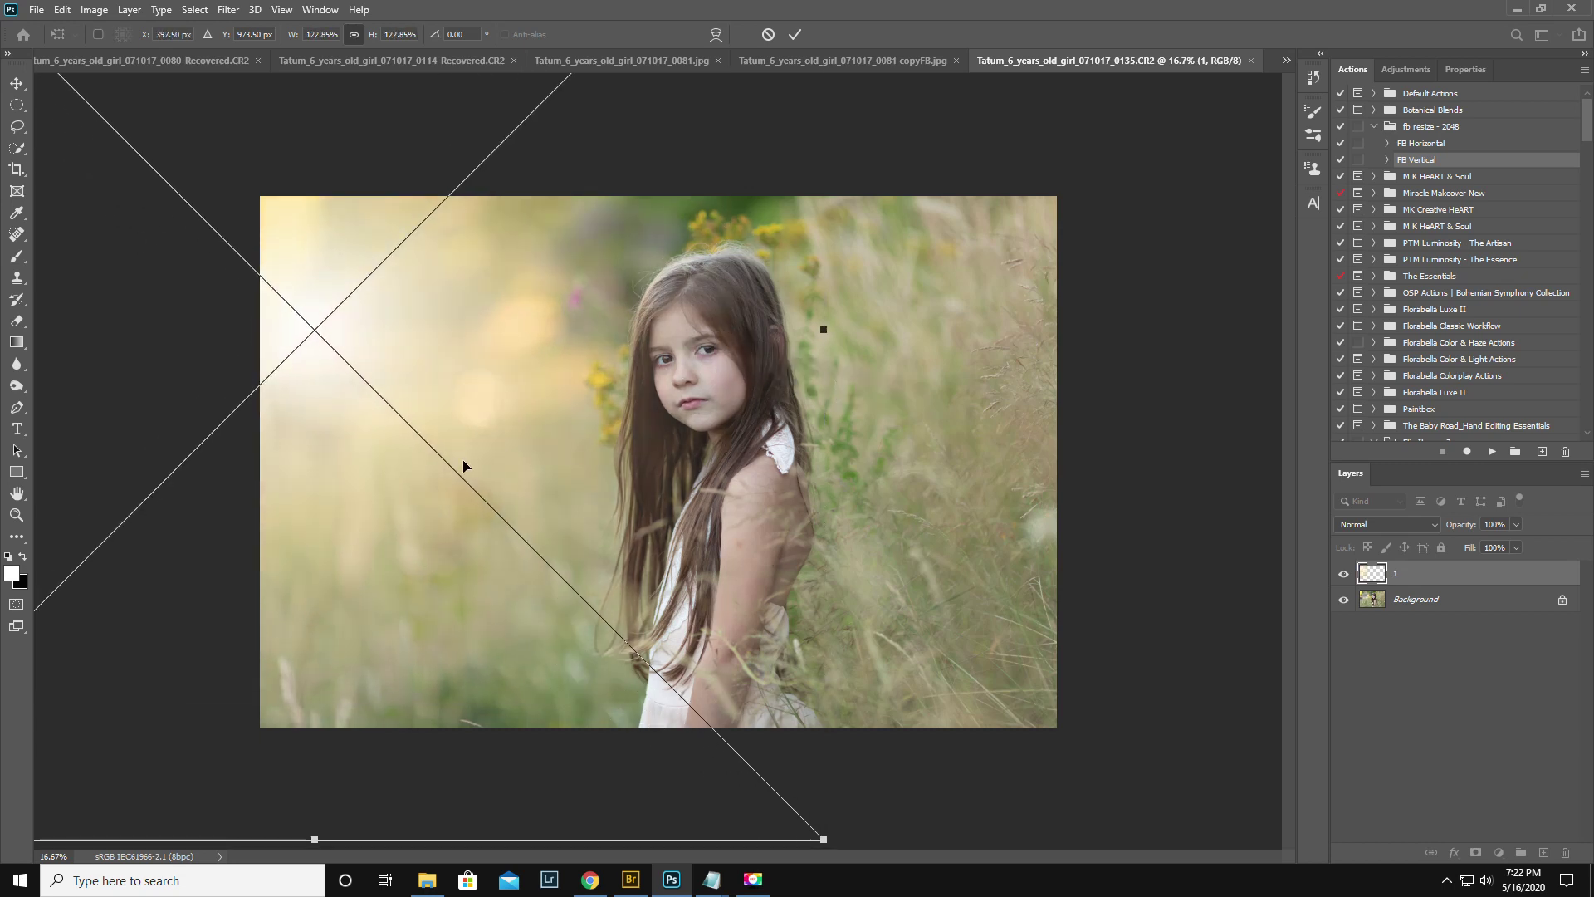
pyautogui.moveTo(461, 465); pyautogui.dragTo(391, 445)
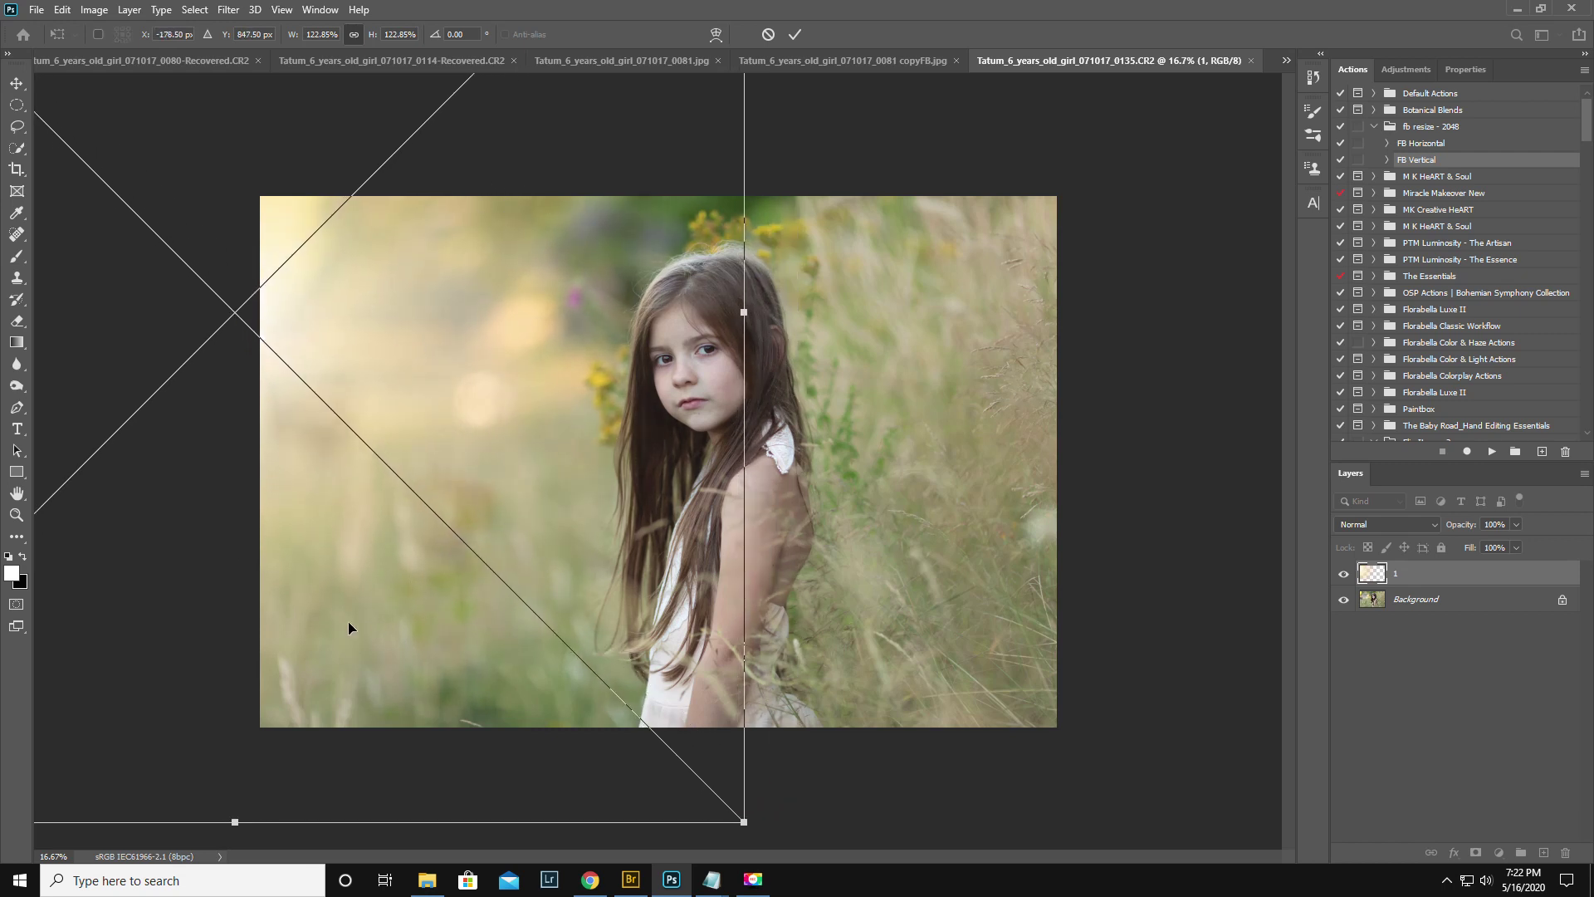
pyautogui.click(1343, 573)
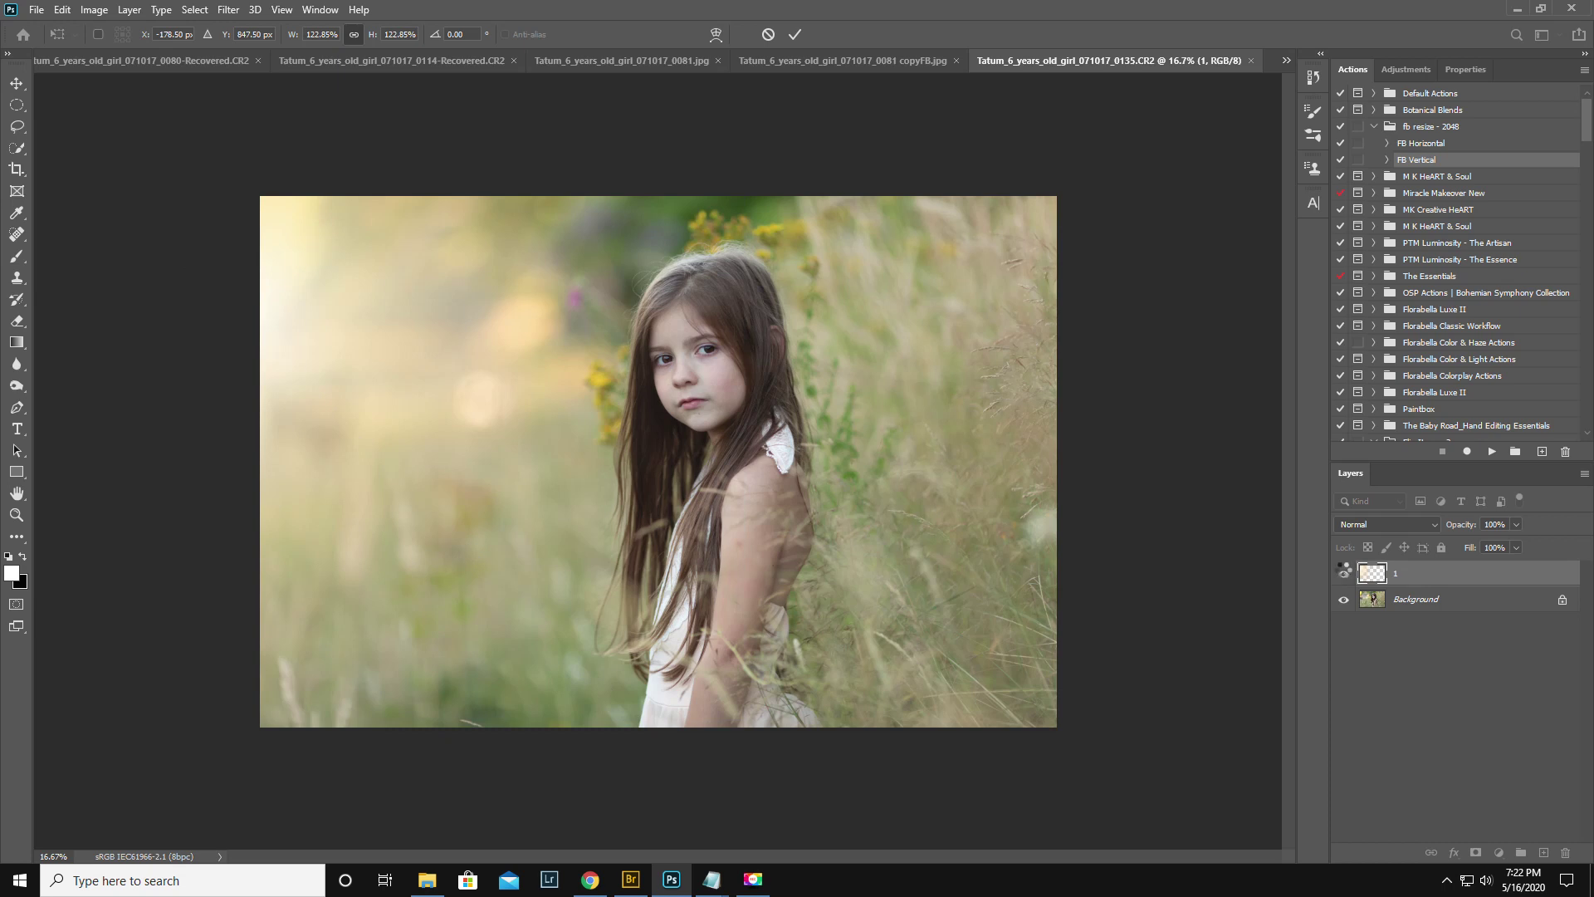
# Compare the portrait with and without the glow, then nudge it up and right with the Move tool
pyautogui.click(1343, 575)
pyautogui.click(1345, 577)
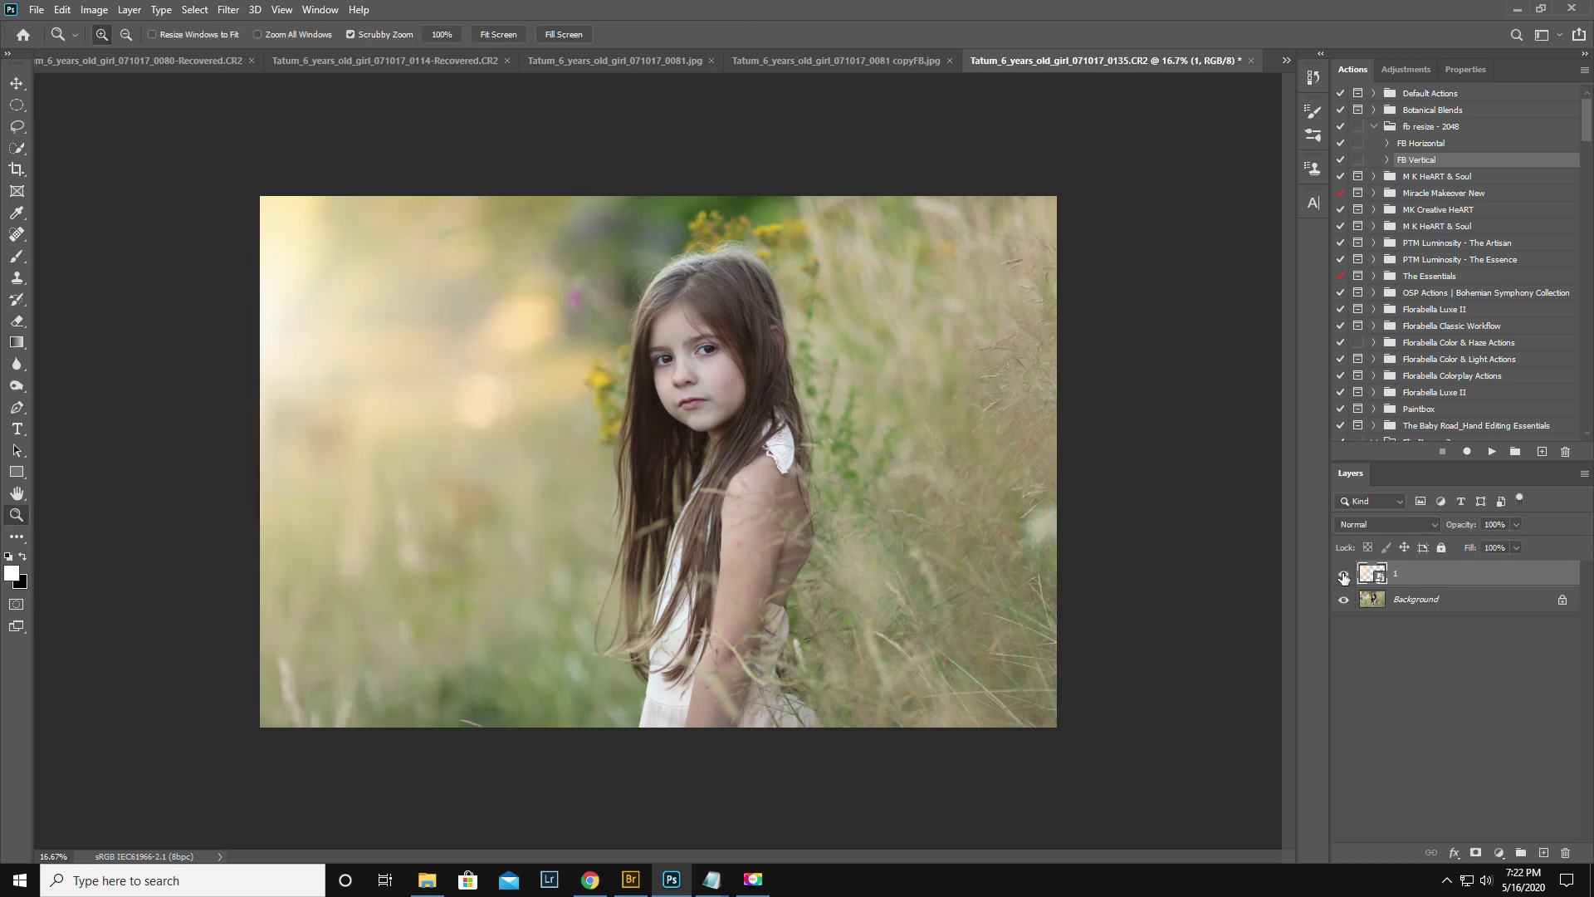
pyautogui.click(1343, 576)
pyautogui.click(1343, 576)
pyautogui.click(16, 83)
pyautogui.moveTo(50, 105); pyautogui.dragTo(382, 215)
# Add a layer mask to the glow layer and choose a soft round brush
pyautogui.click(1345, 575)
pyautogui.click(1345, 575)
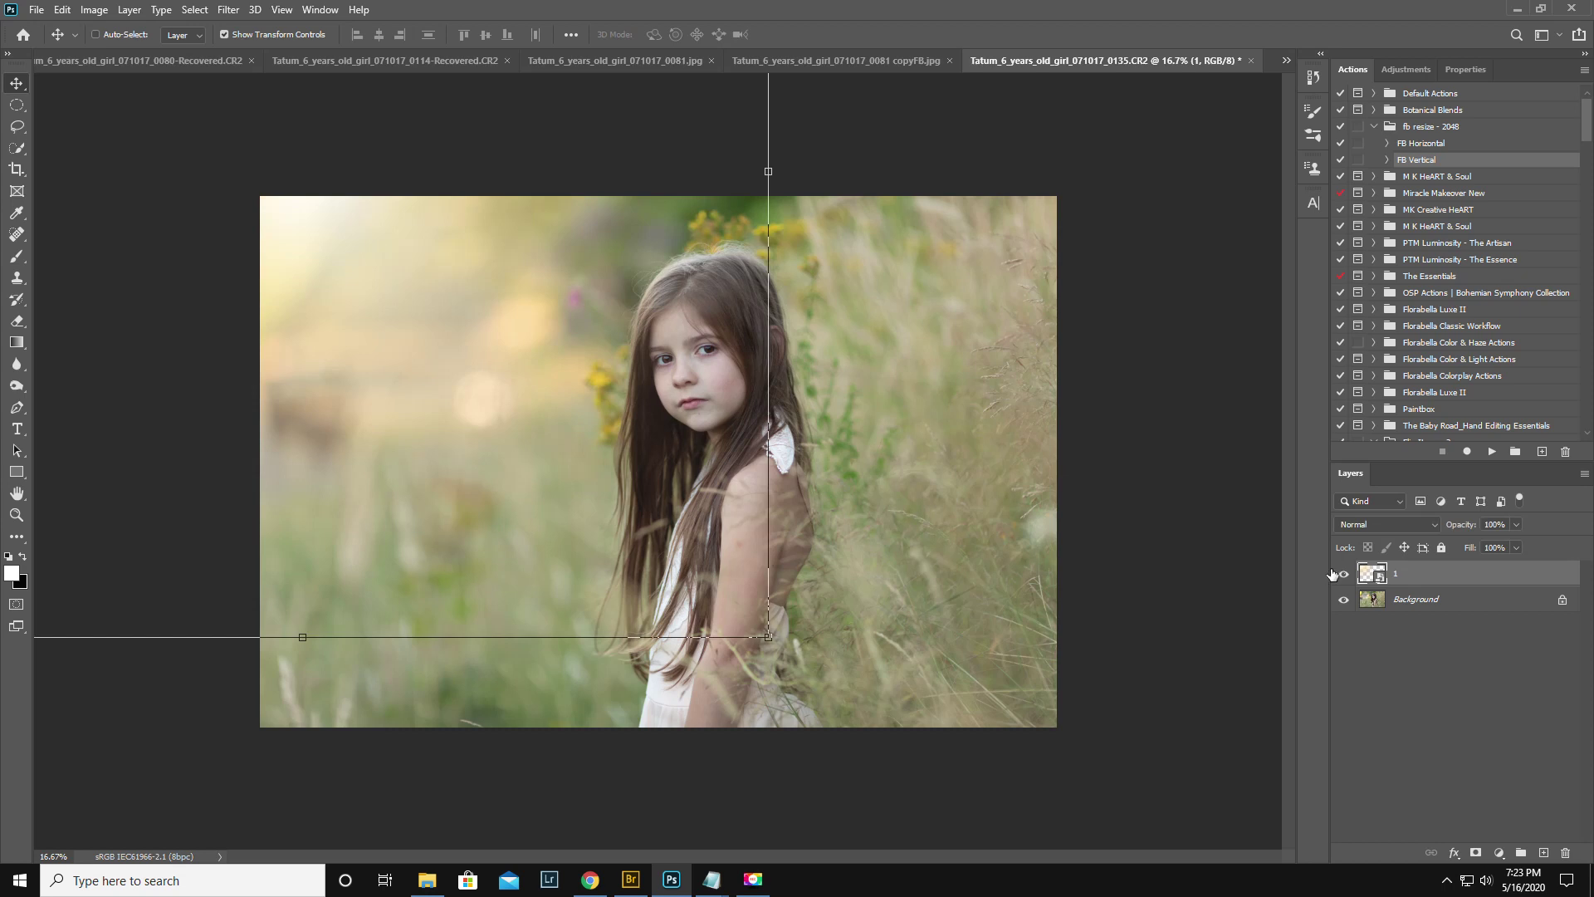
pyautogui.click(1476, 854)
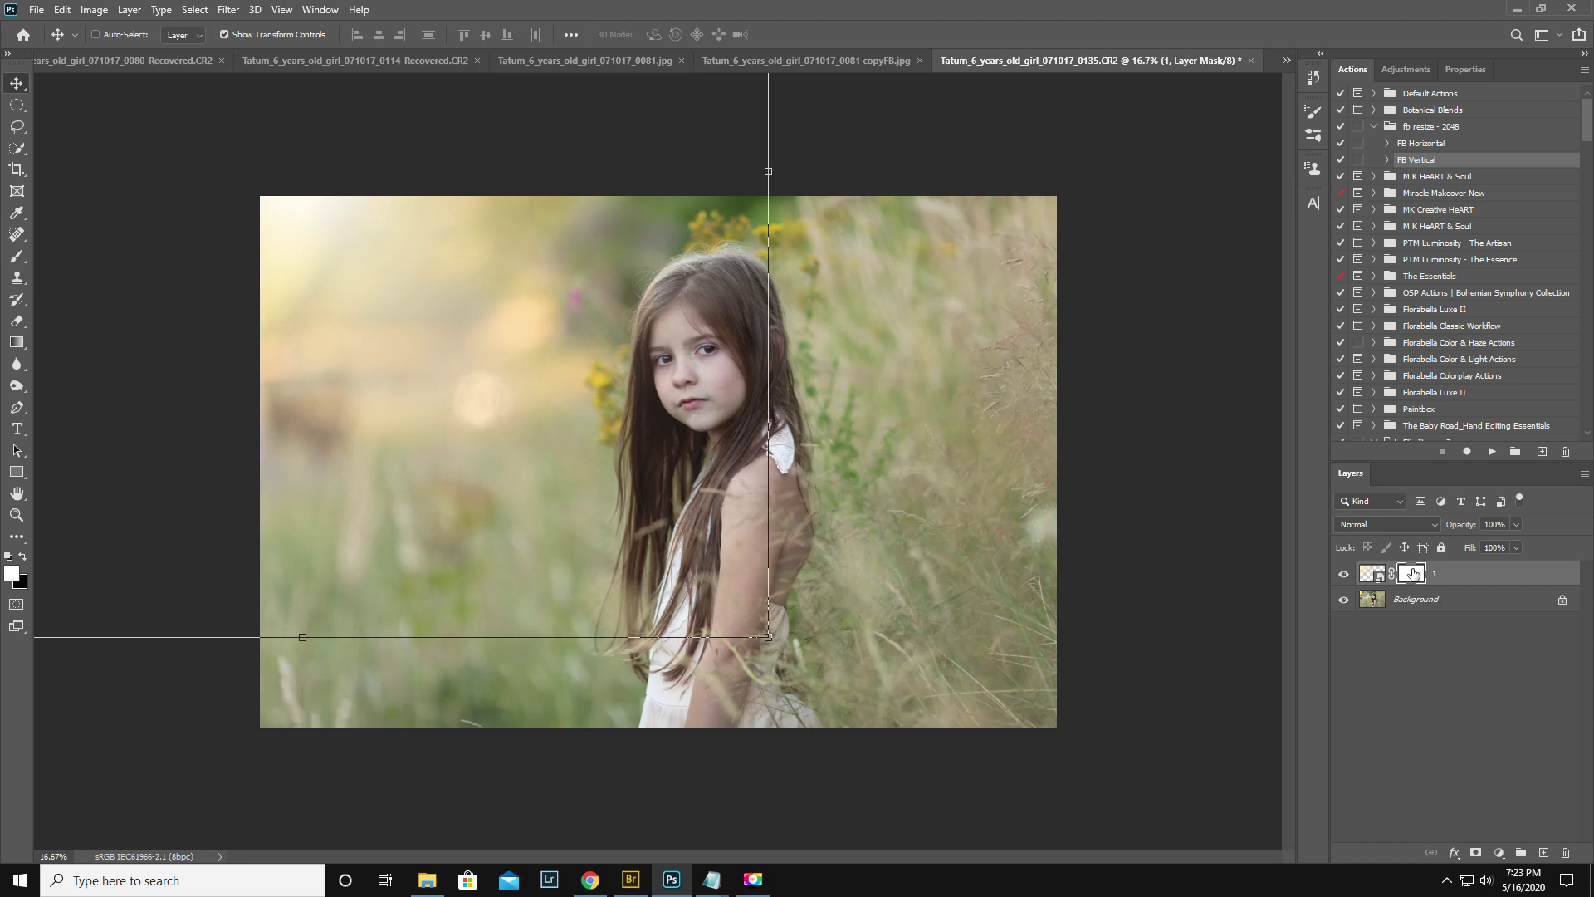
pyautogui.click(16, 258)
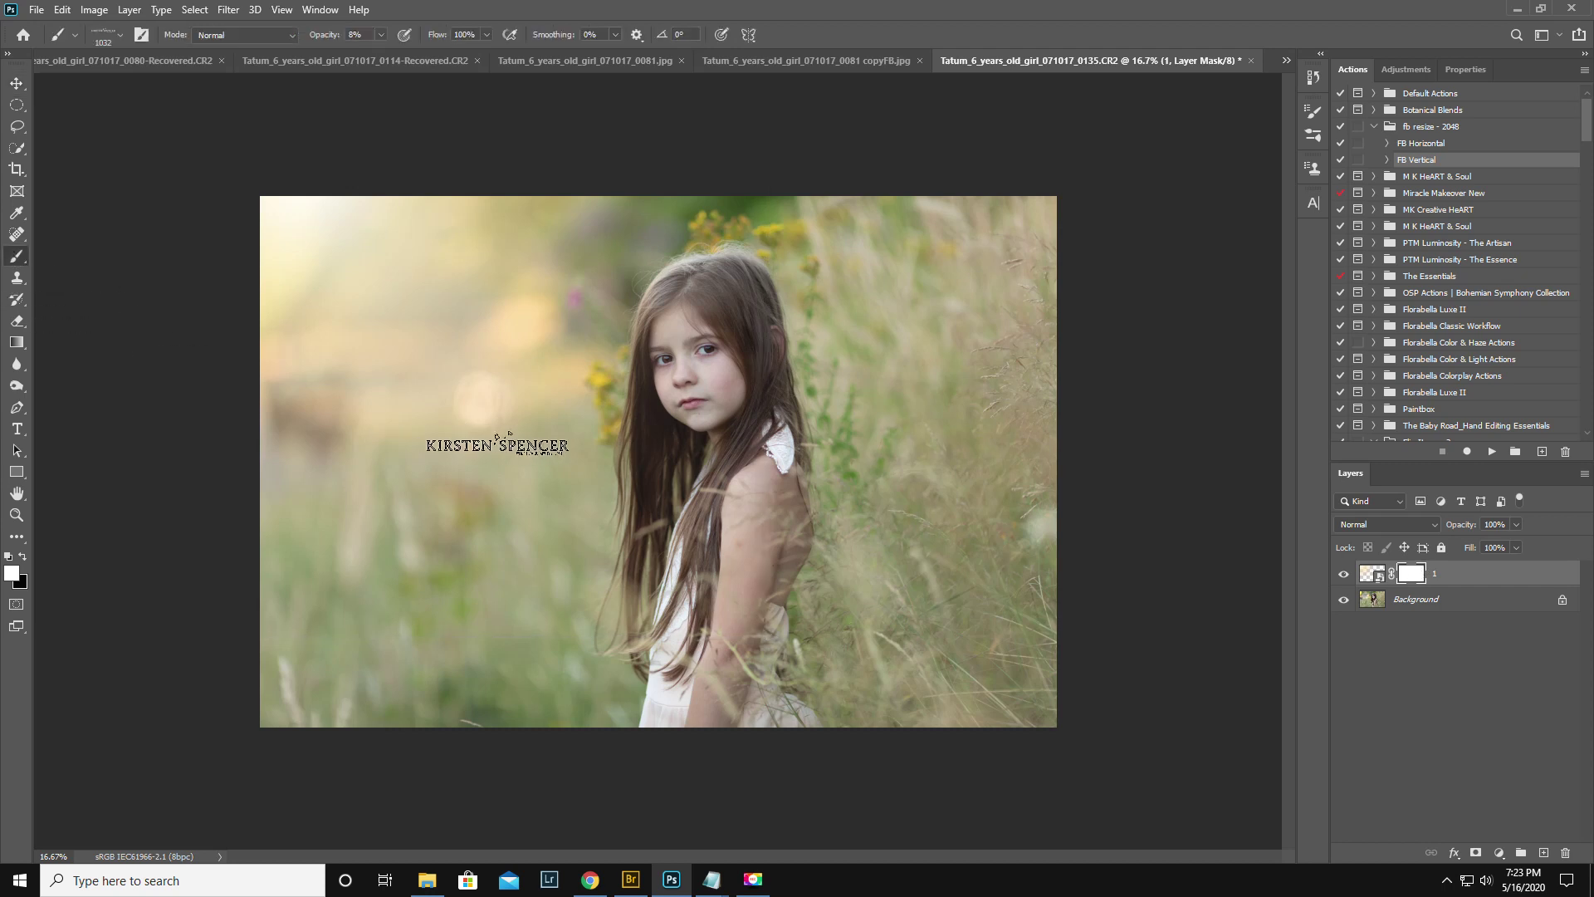
pyautogui.rightClick(701, 442)
pyautogui.click(797, 352)
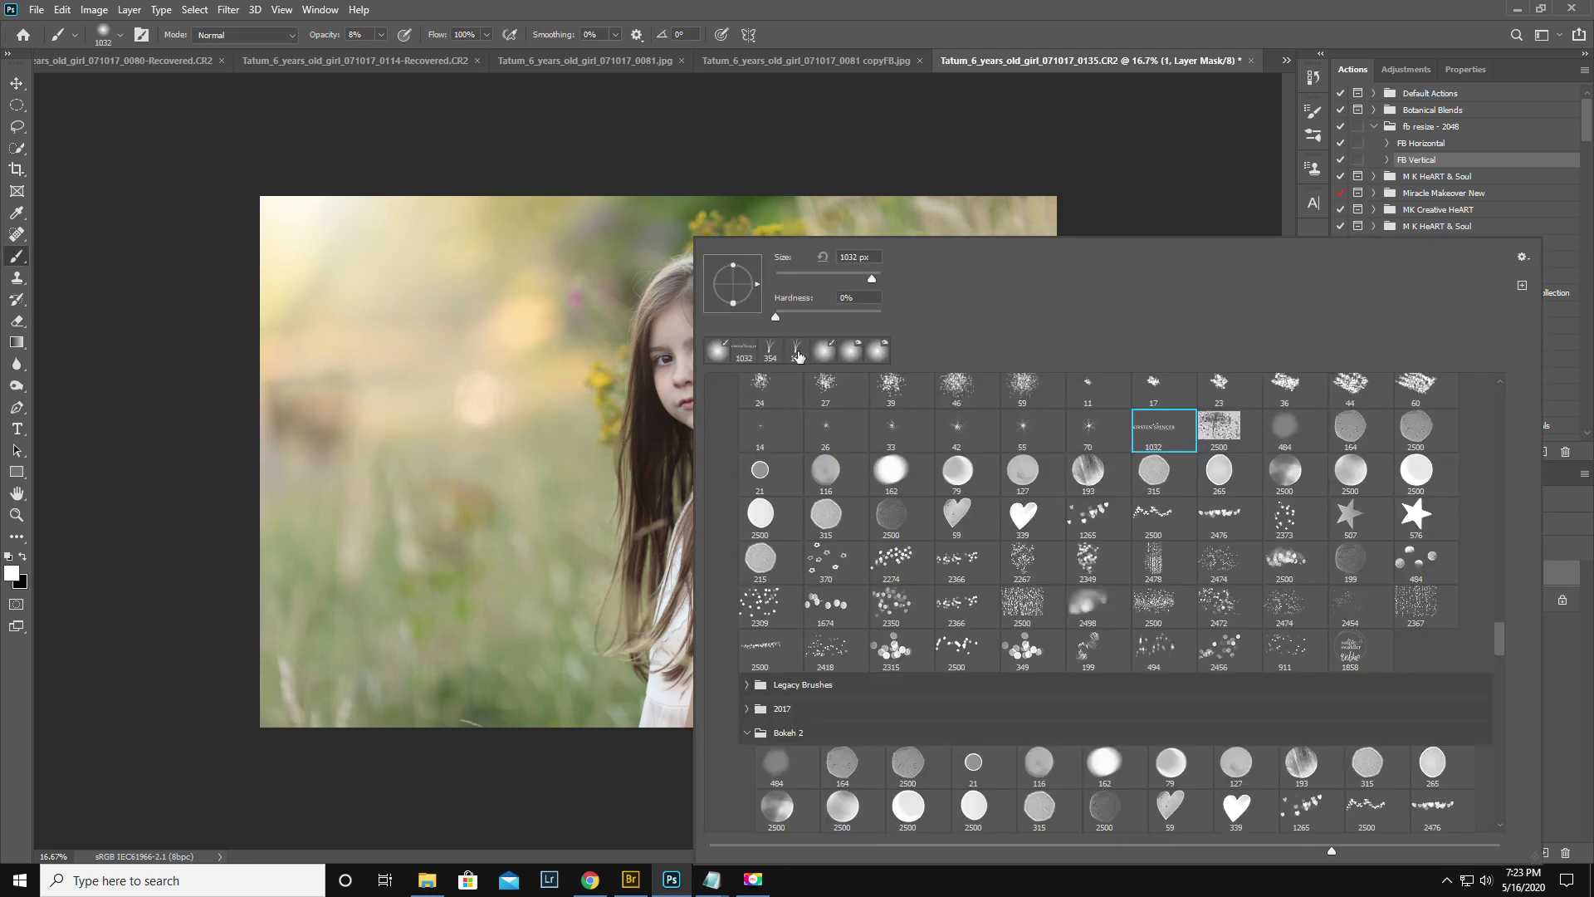
pyautogui.click(832, 26)
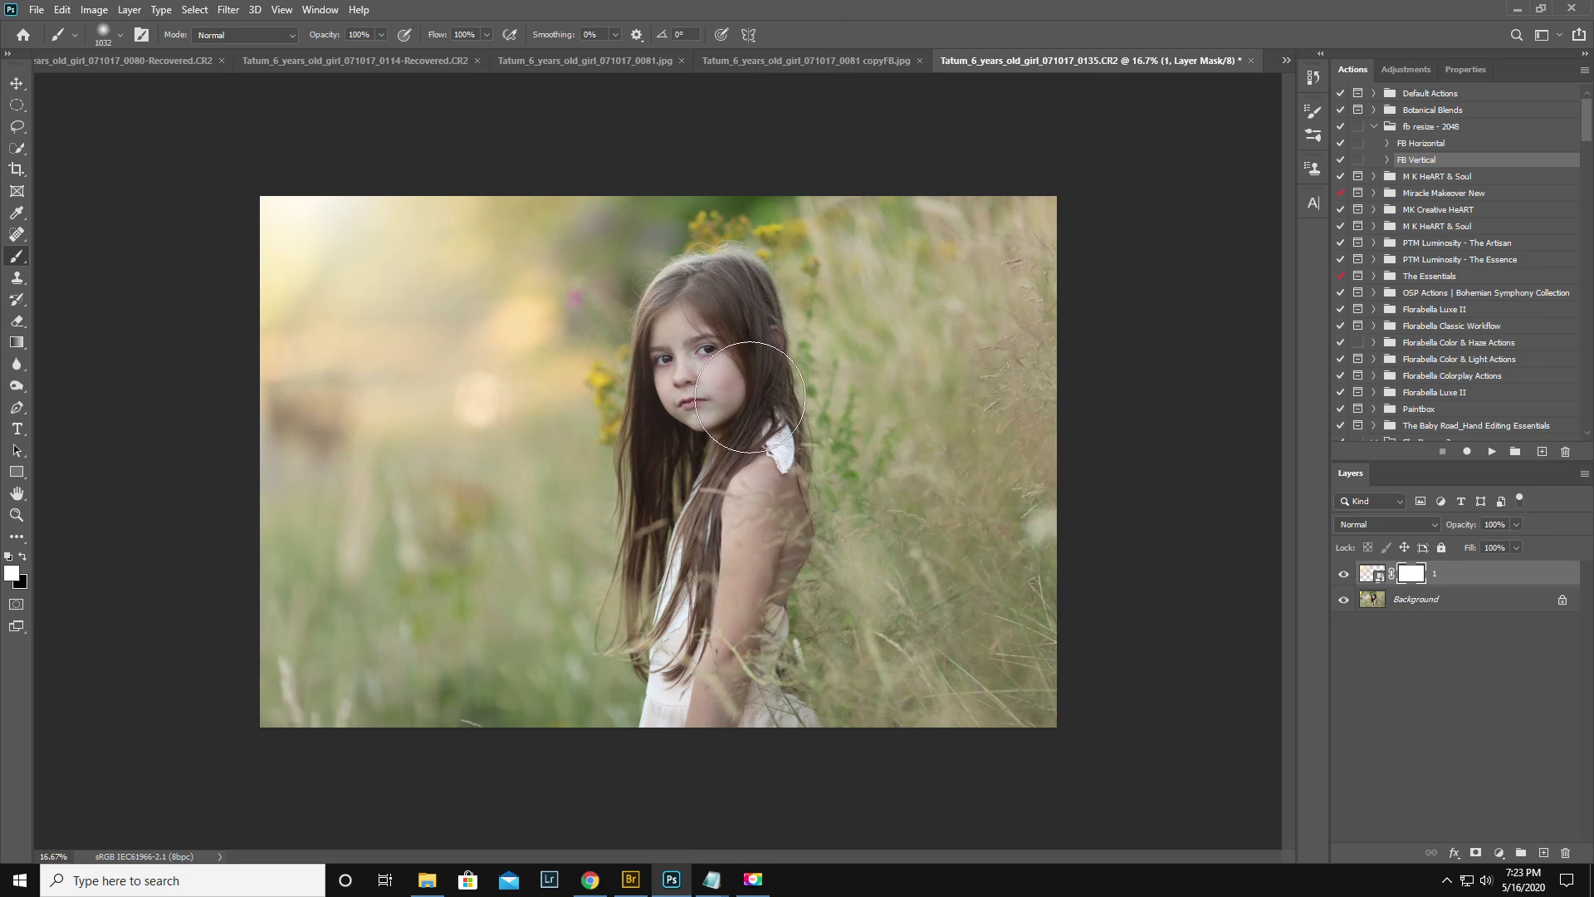
# With black as the foreground colour, paint the glow off the girl's body
pyautogui.press('x')
pyautogui.press('d')
pyautogui.press('x')
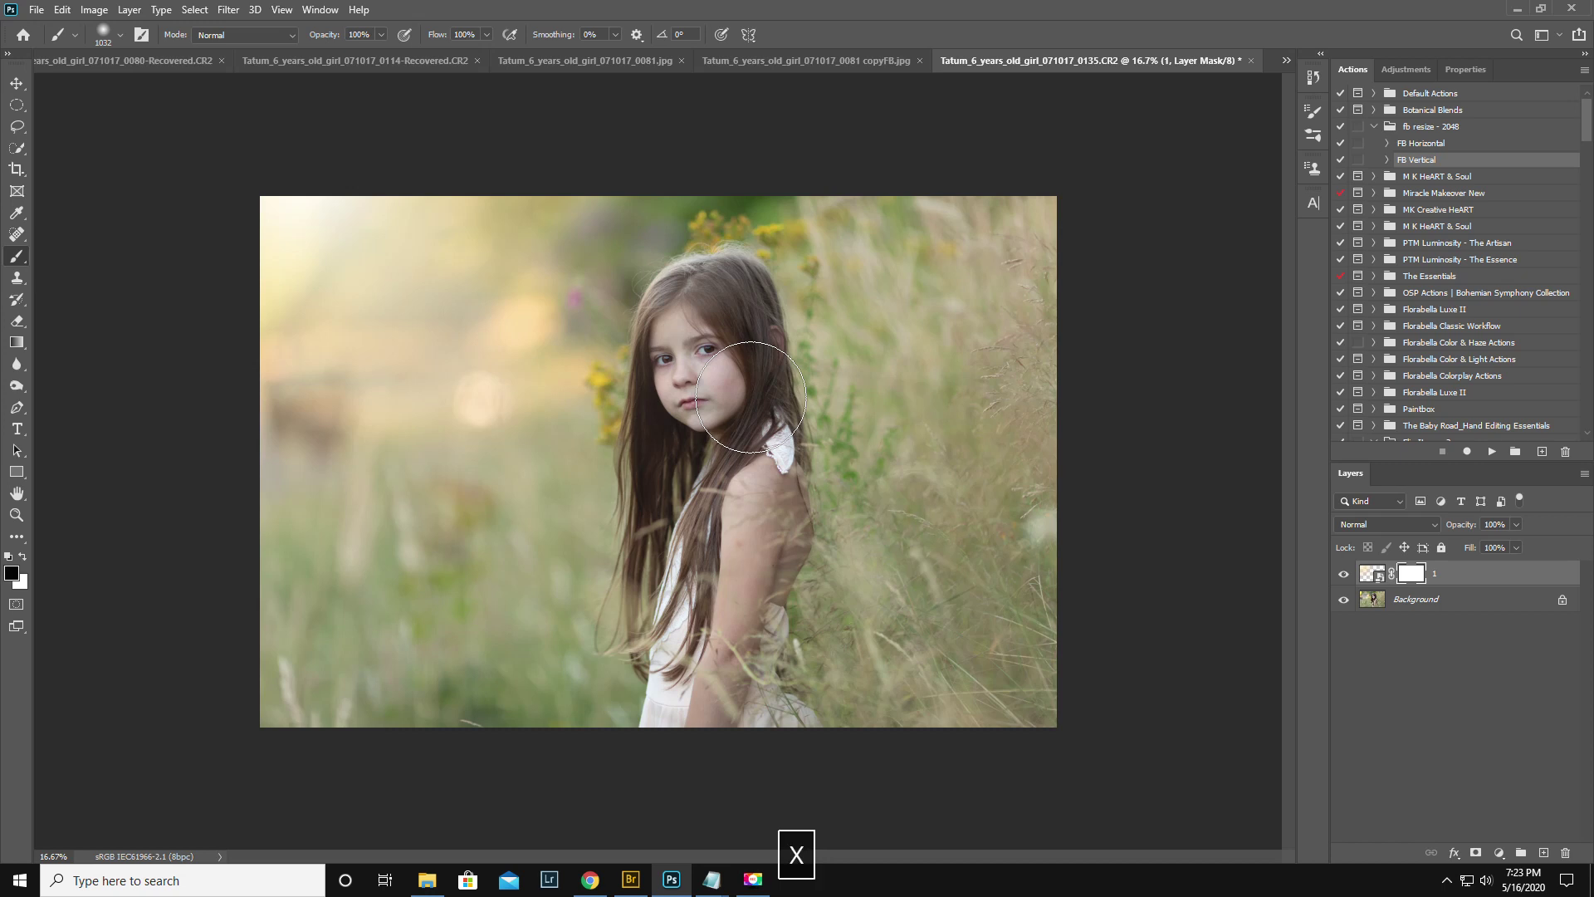
pyautogui.press('d')
pyautogui.press('x')
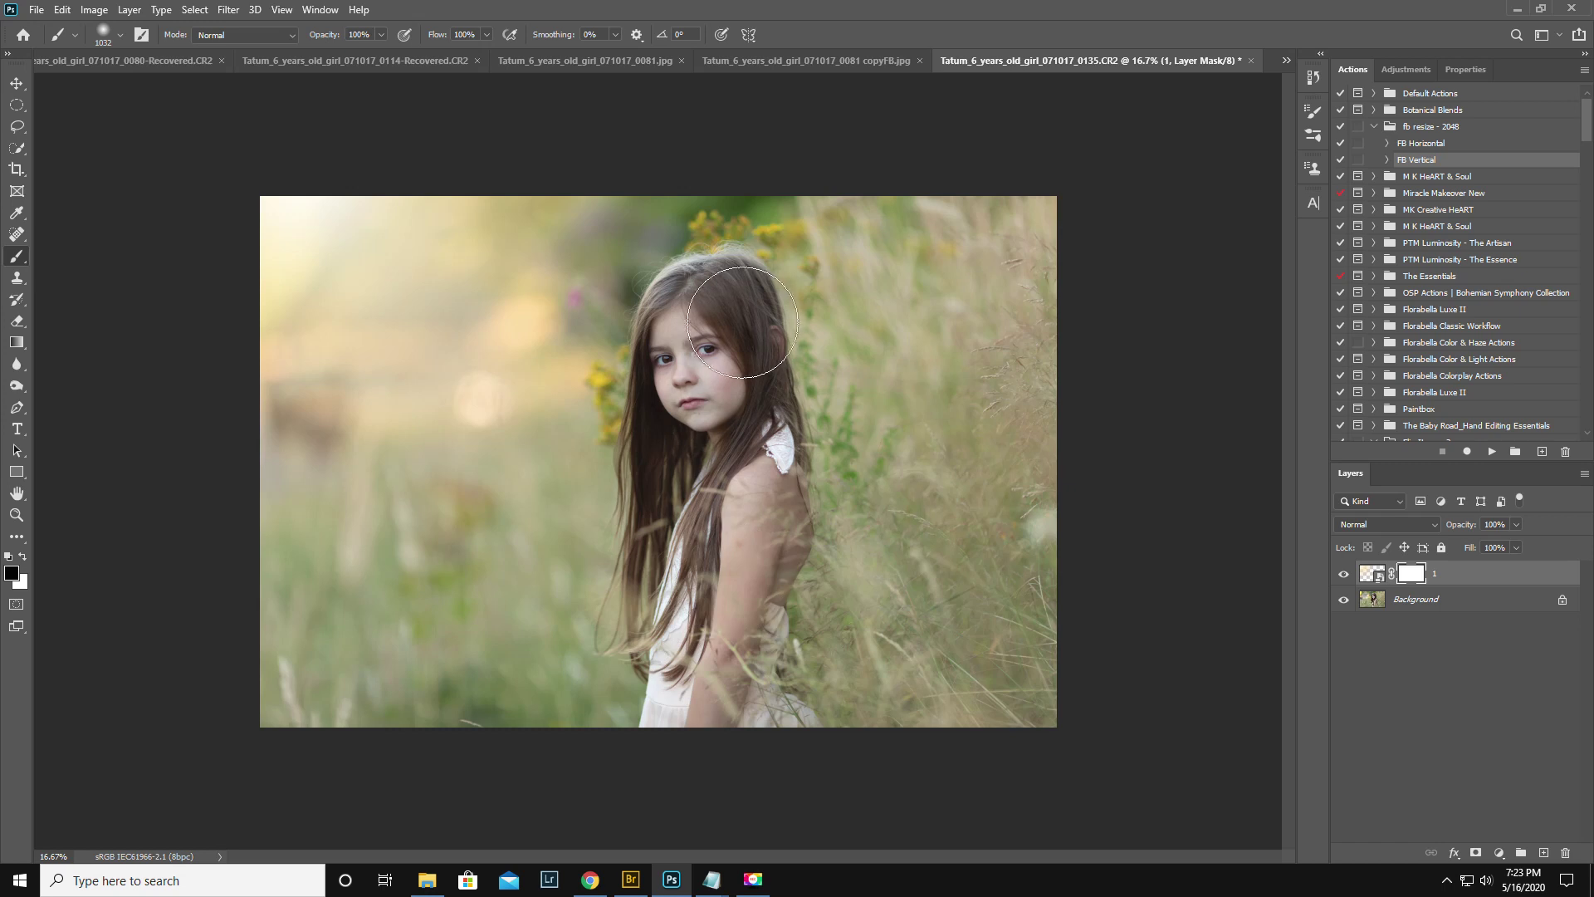
pyautogui.moveTo(719, 301)
pyautogui.mouseDown()
pyautogui.moveTo(692, 439)
pyautogui.moveTo(691, 691)
pyautogui.mouseUp()
# Flatten the image, enlarge the Spot Healing Brush slightly, and duplicate the Background as Layer 1
pyautogui.click(1585, 476)
pyautogui.click(1445, 770)
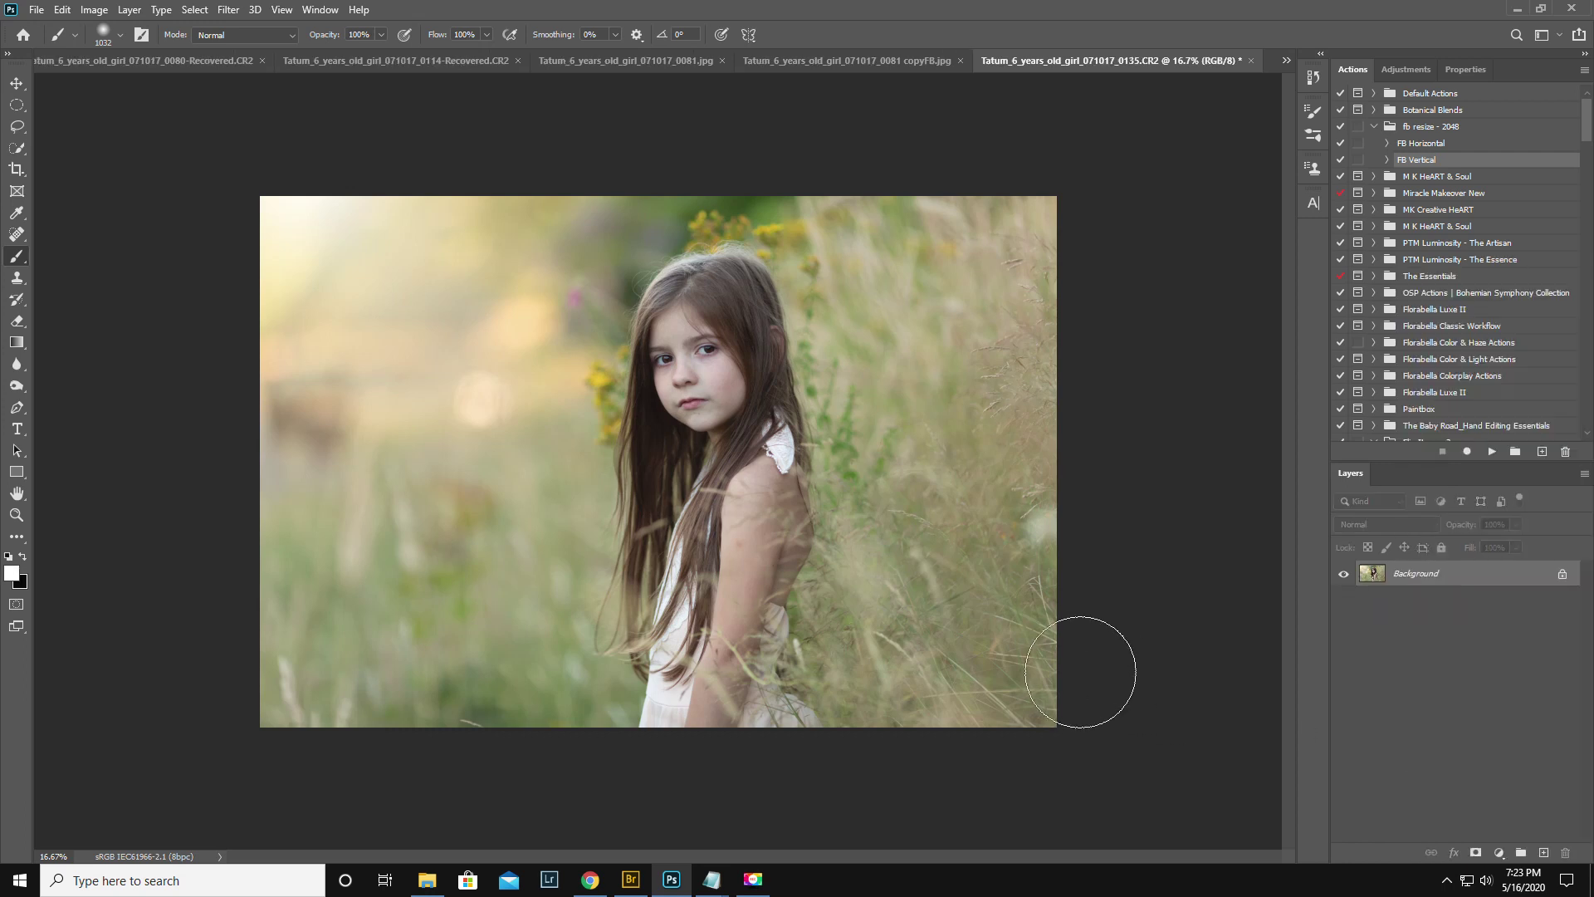
pyautogui.click(17, 235)
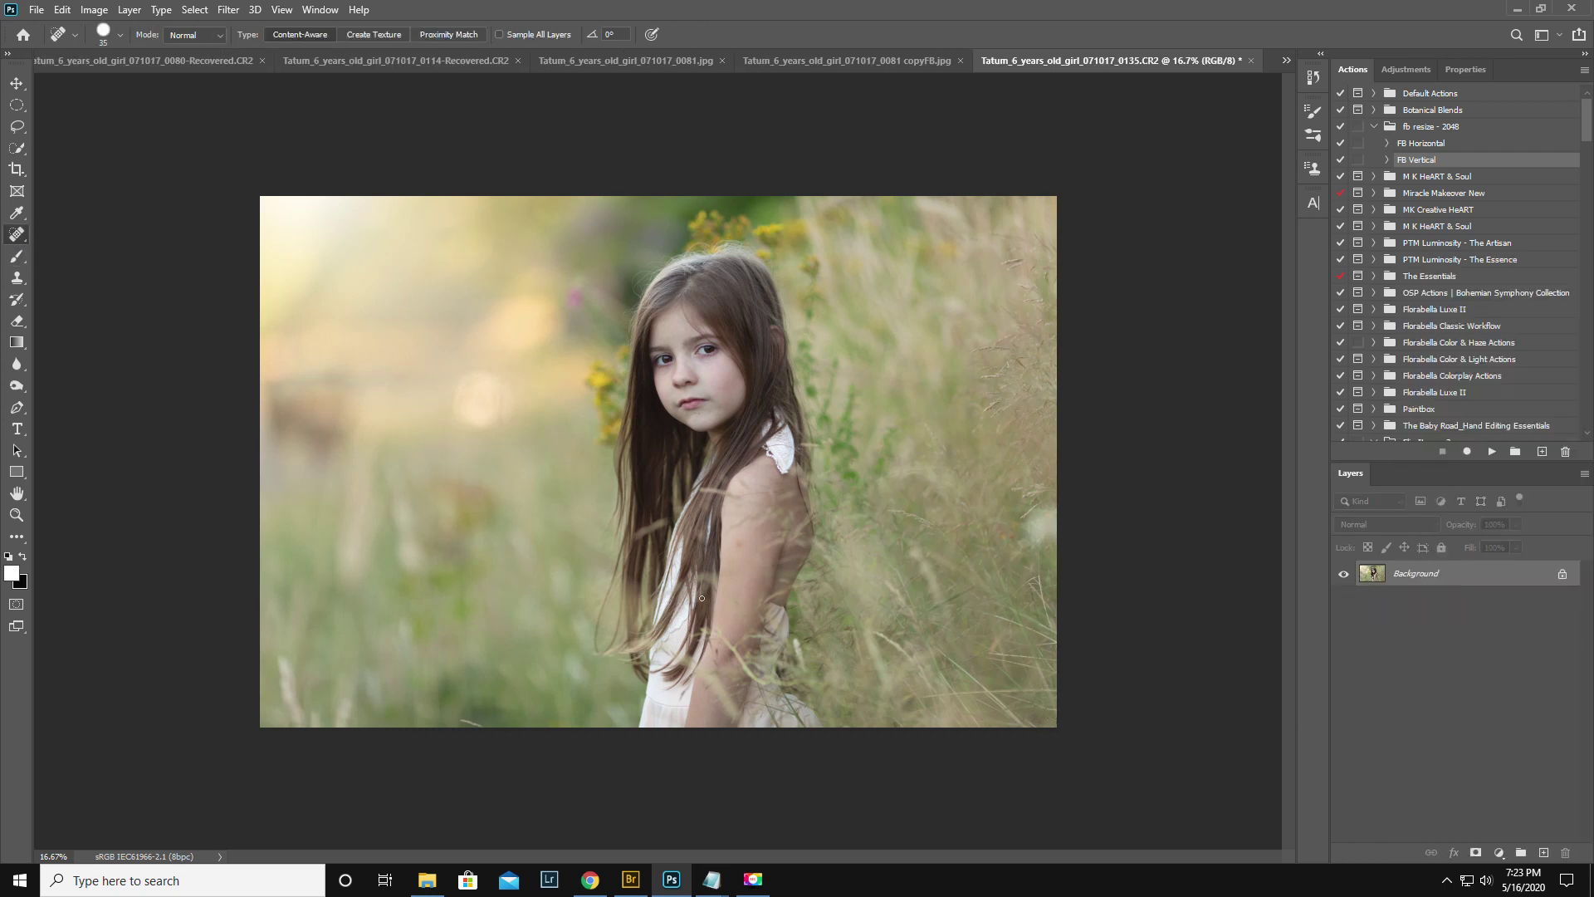
pyautogui.press(']')
pyautogui.hotkey('ctrl', 'j')
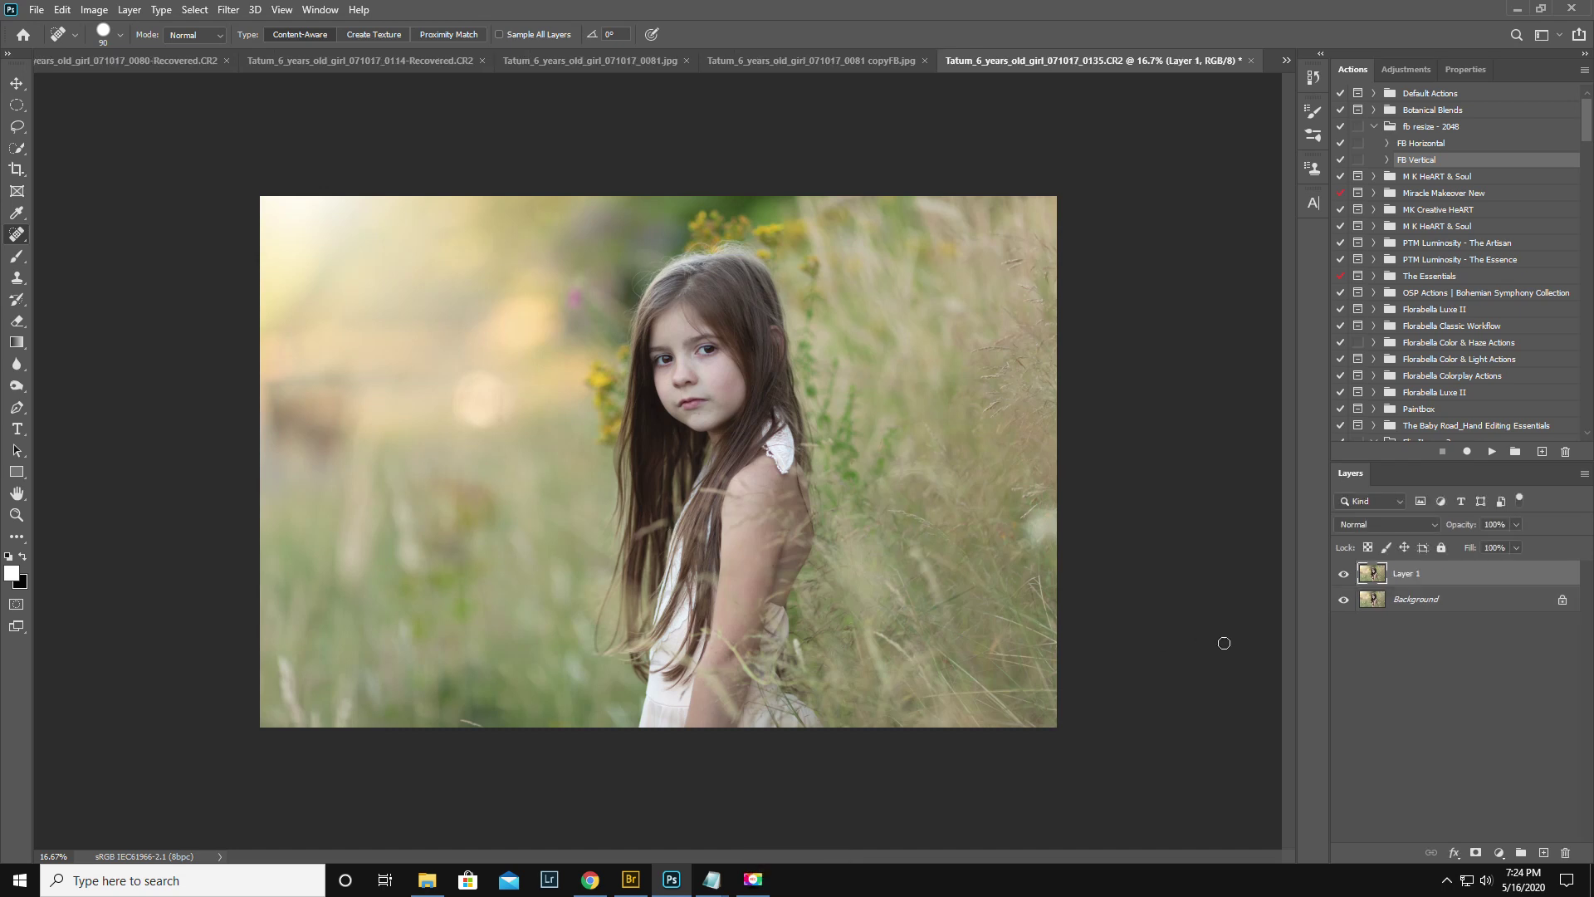
# Run Filter > Anthropics > PortraitPro on Layer 1
pyautogui.click(228, 11)
pyautogui.moveTo(336, 365)
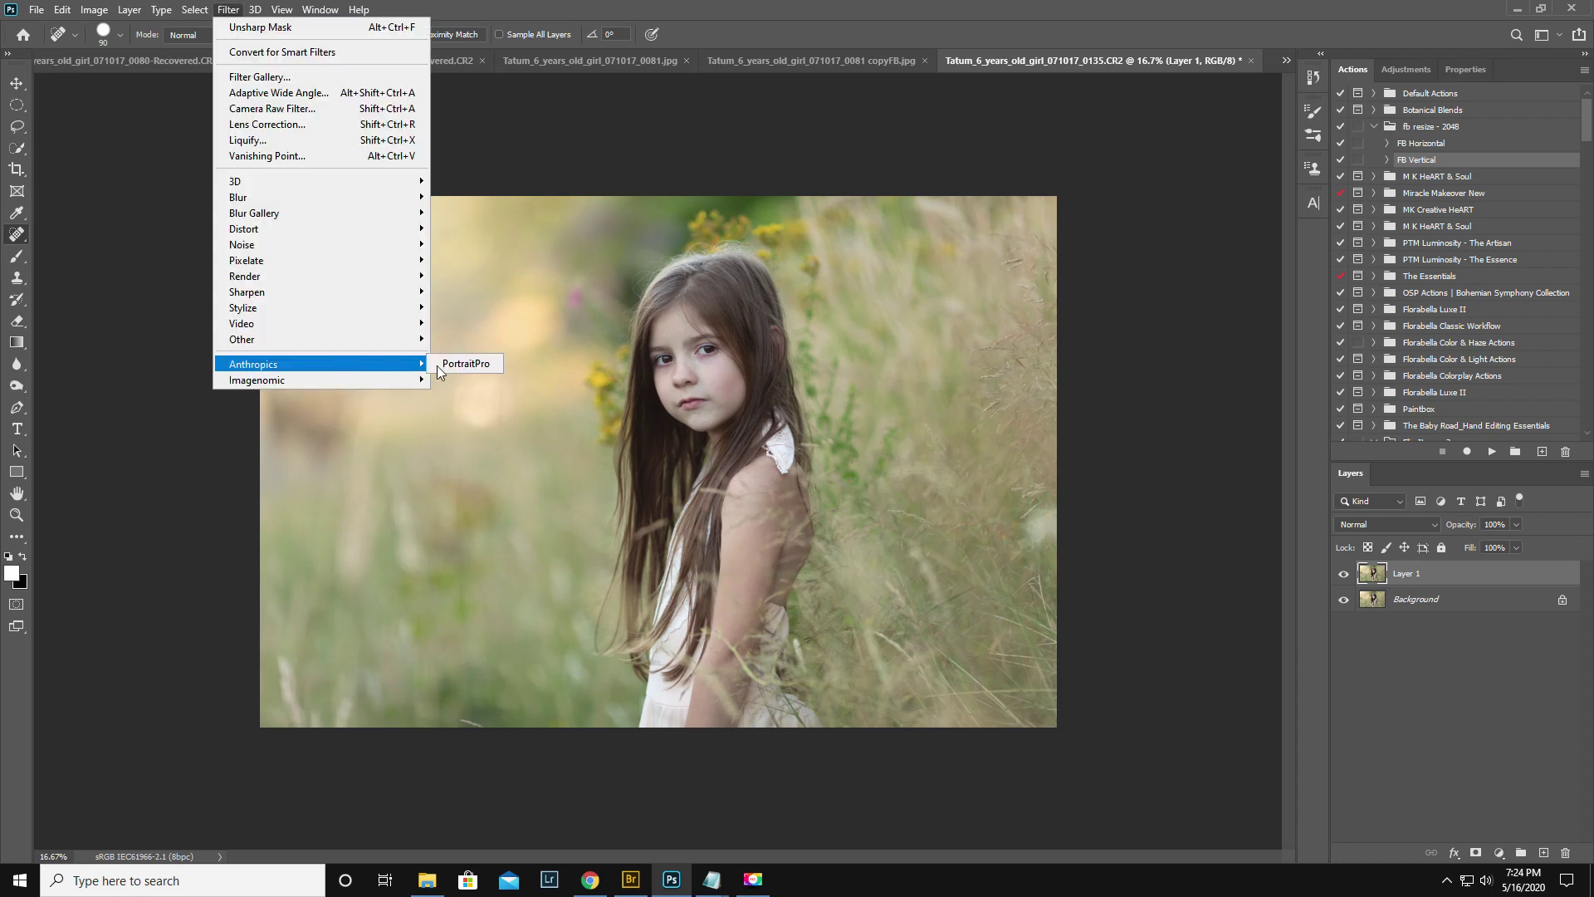
pyautogui.click(460, 364)
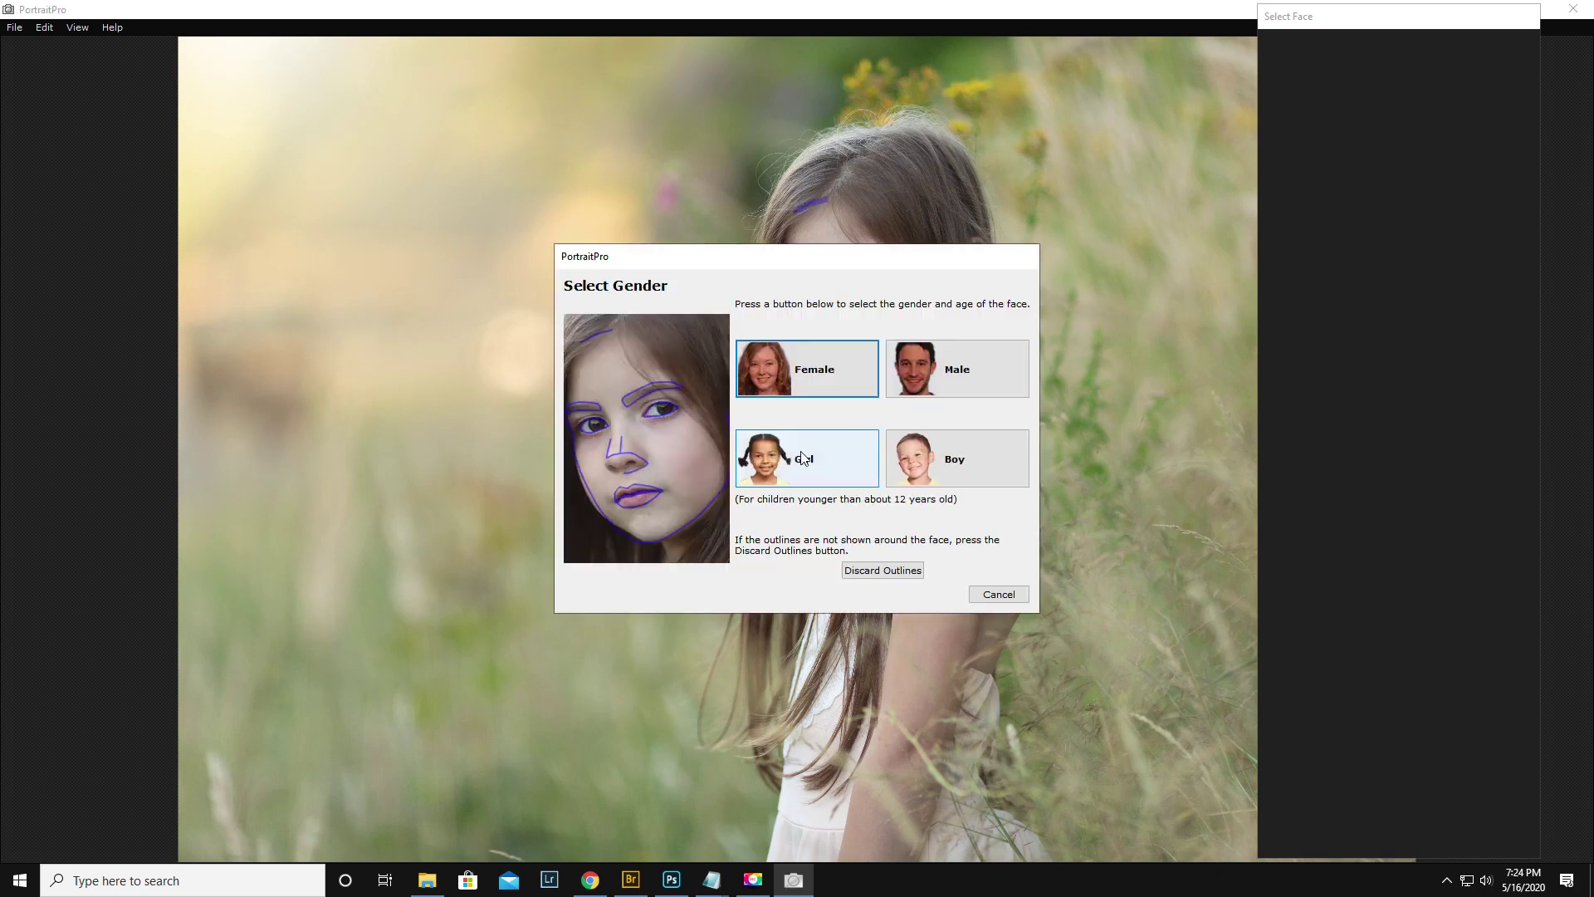
# Set the subject's gender to Girl and shift the enhancement panel to the right
pyautogui.click(817, 465)
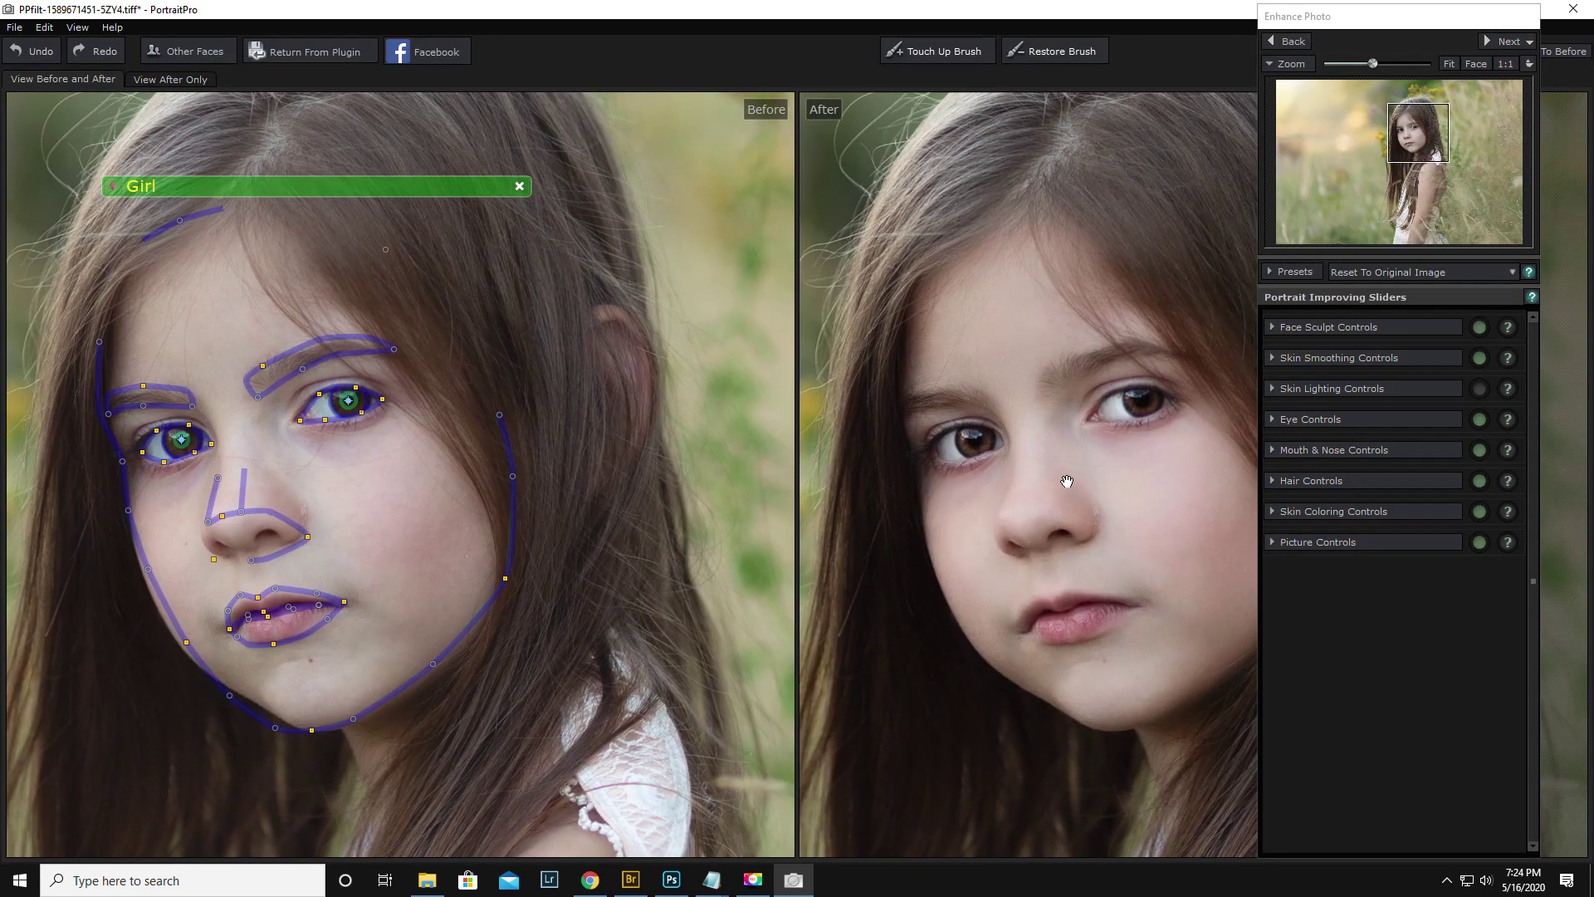
pyautogui.click(1455, 22)
pyautogui.moveTo(1455, 22); pyautogui.dragTo(1508, 21)
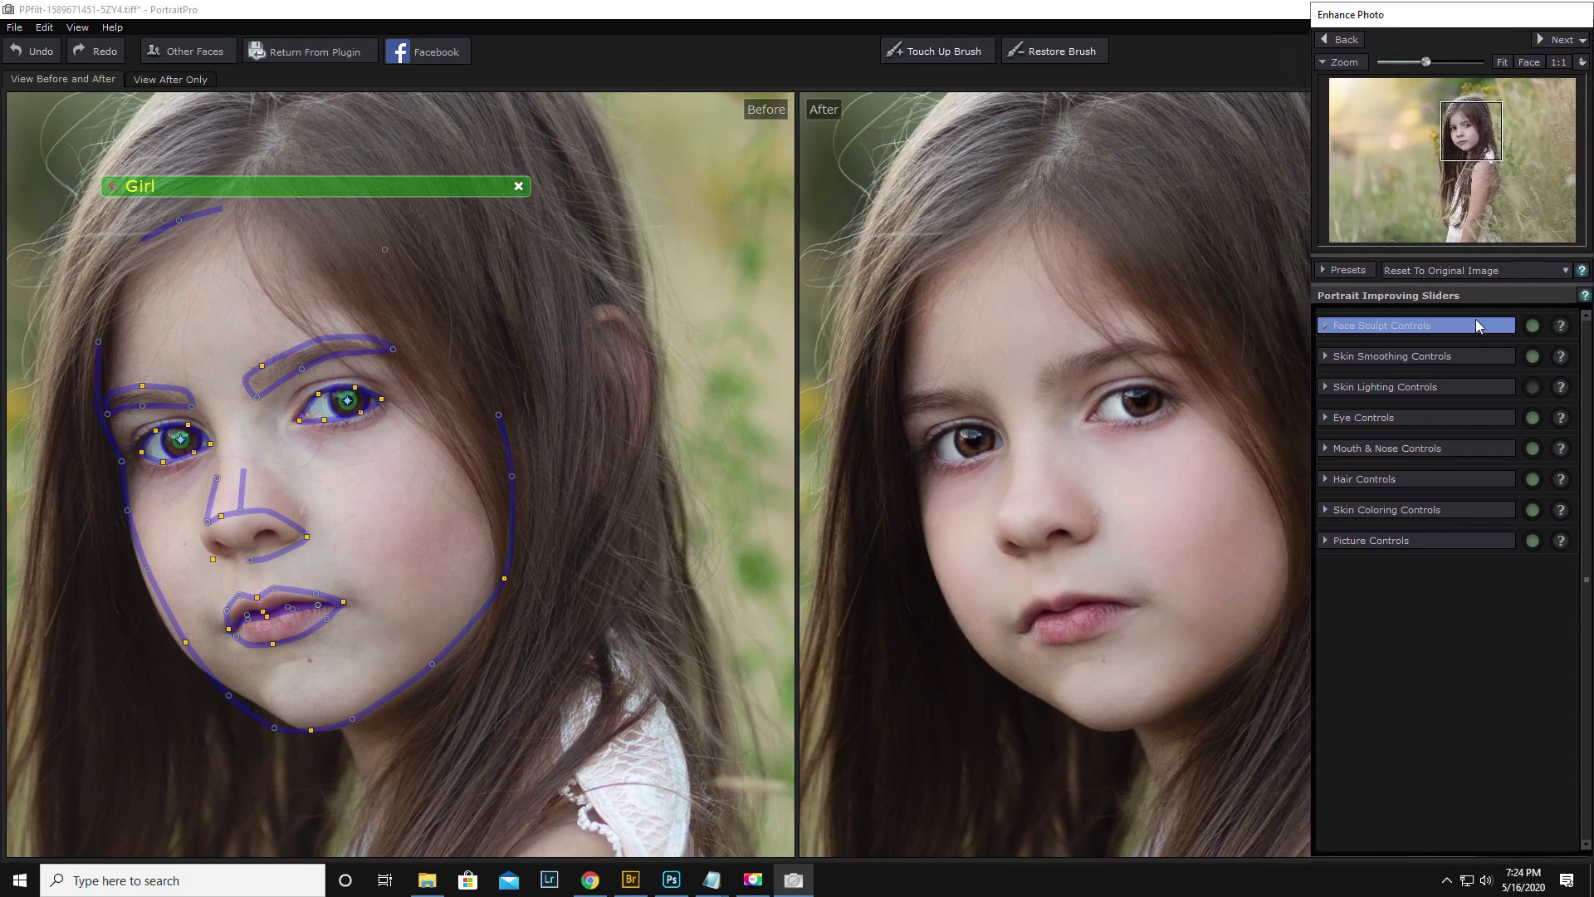
# Compare Face Sculpt and Skin Smoothing on and off, leaving both enabled
pyautogui.click(1530, 326)
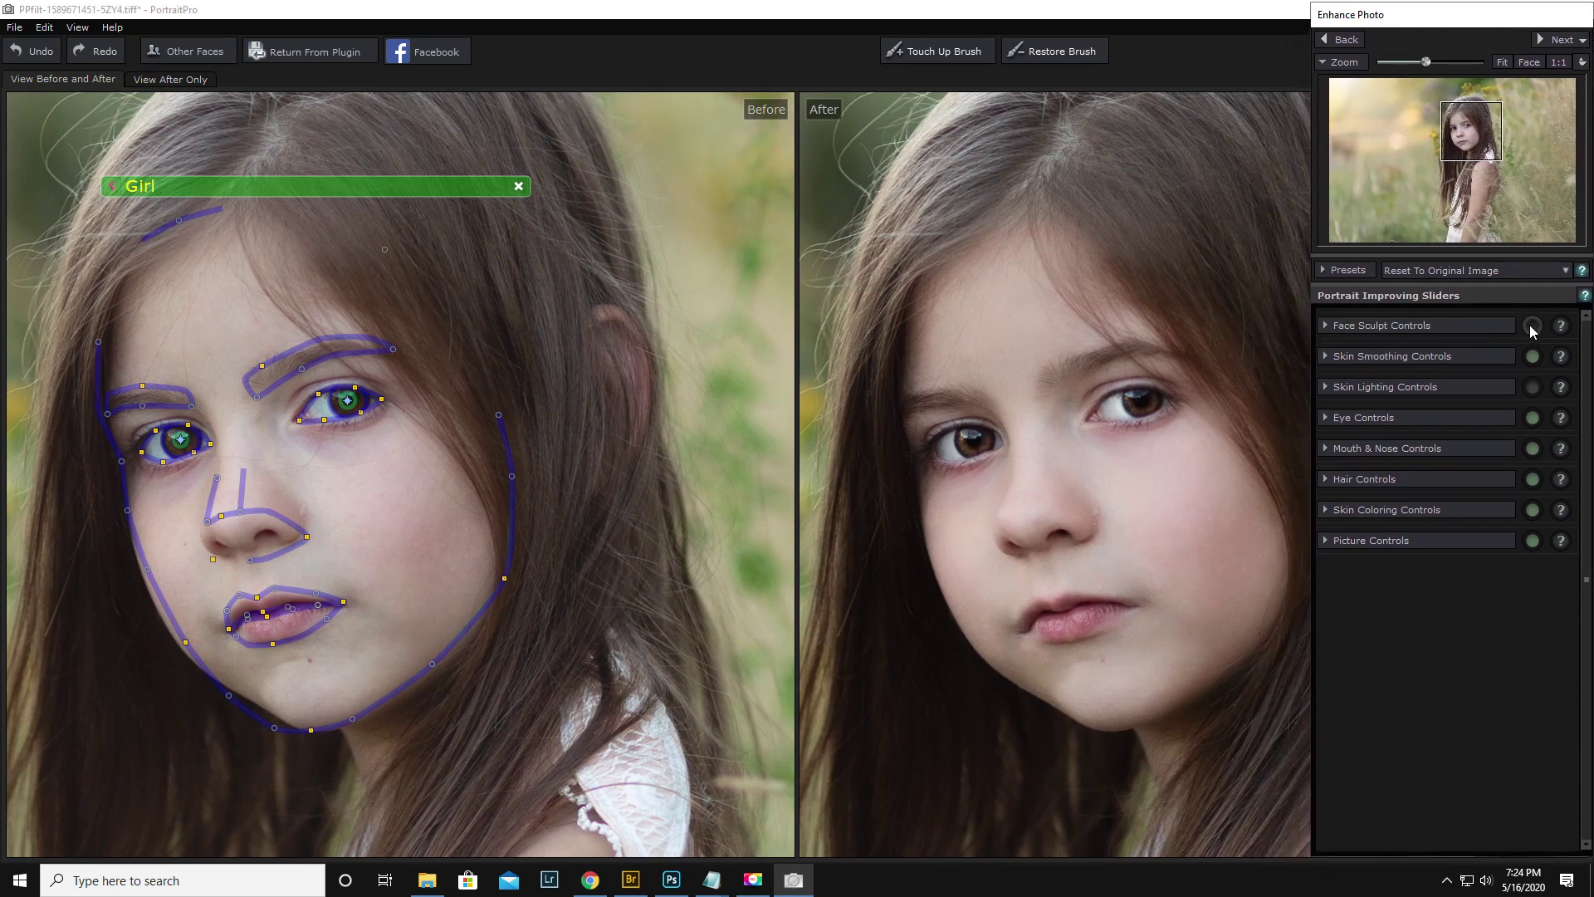
pyautogui.click(1531, 326)
pyautogui.click(1530, 326)
pyautogui.click(1530, 326)
pyautogui.click(1531, 326)
pyautogui.click(1530, 326)
pyautogui.click(1532, 357)
pyautogui.click(1532, 356)
# Enable Skin Lighting with the light source moved to the top and far left
pyautogui.click(1329, 387)
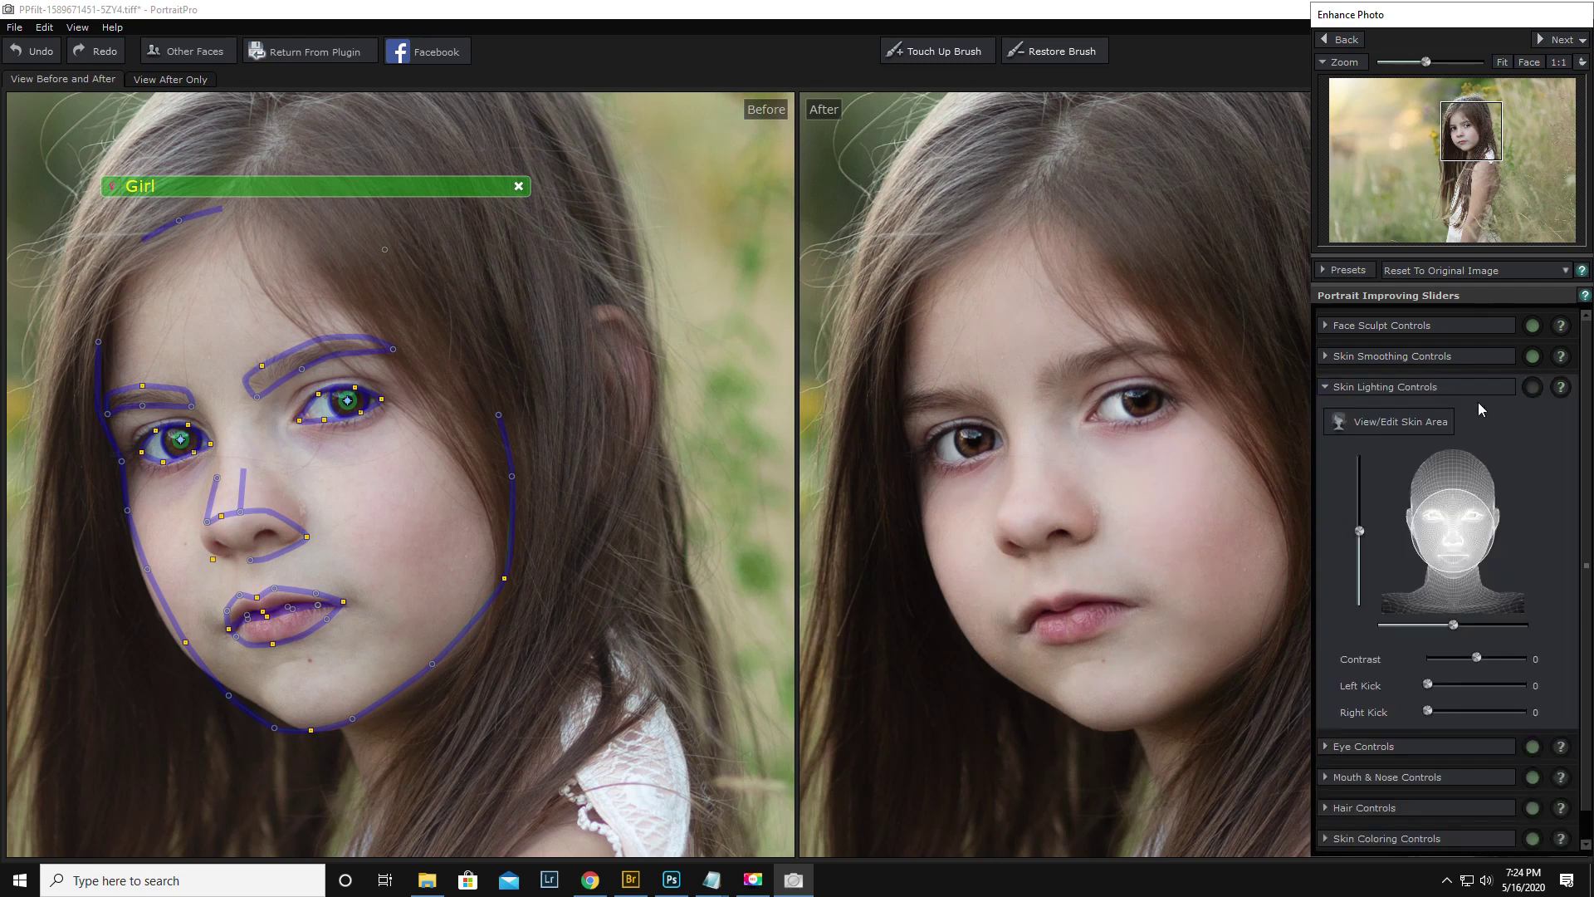
pyautogui.click(1532, 387)
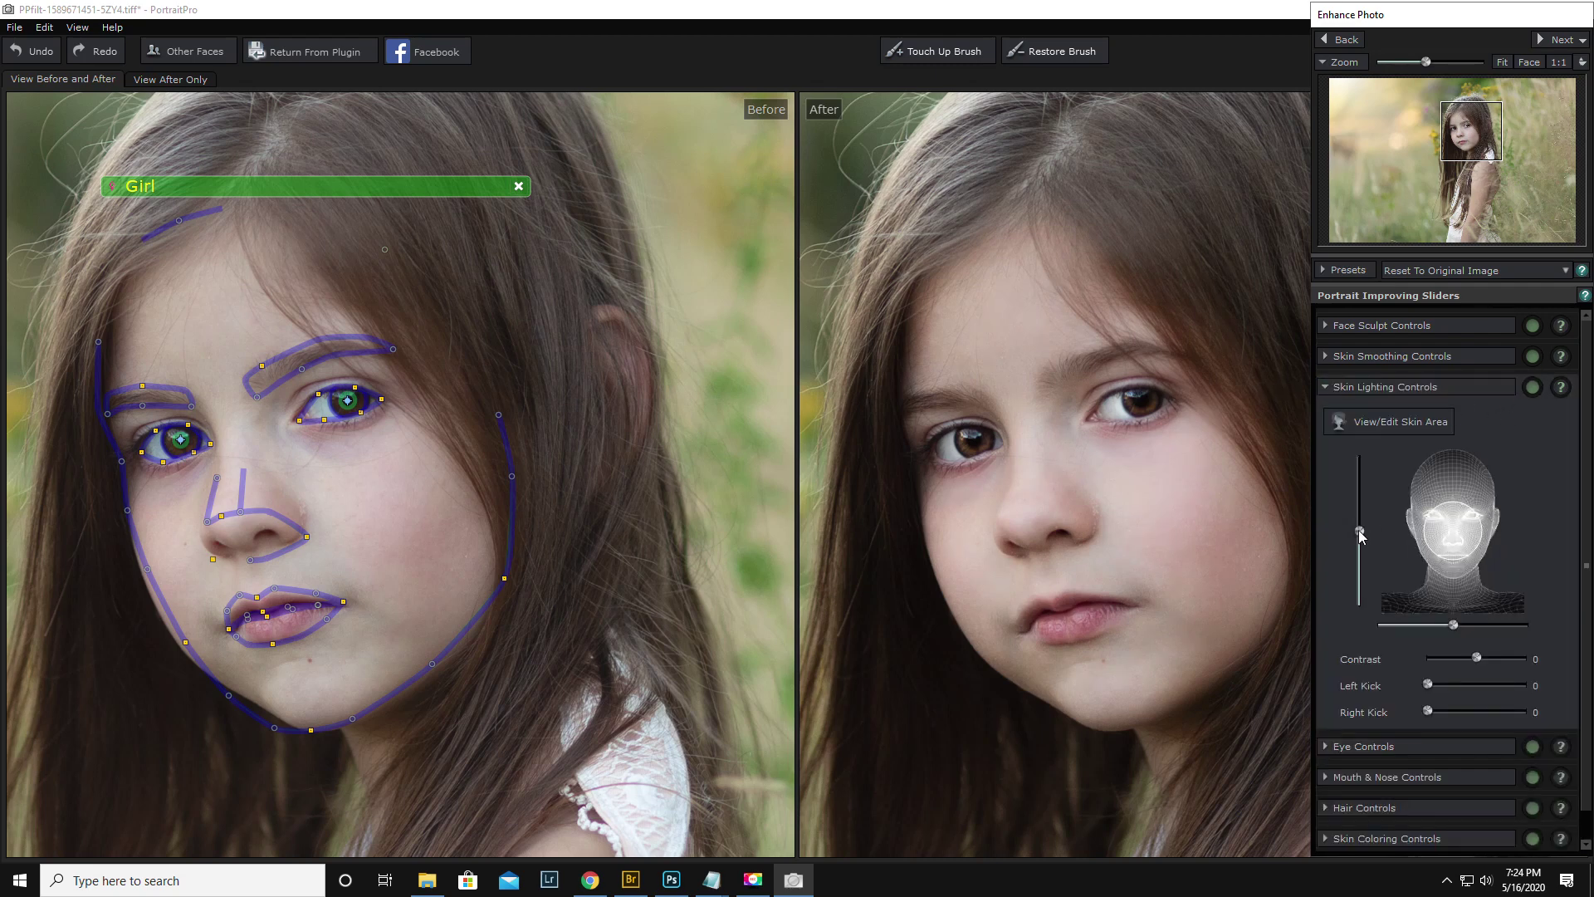
pyautogui.moveTo(1360, 532); pyautogui.dragTo(1356, 456)
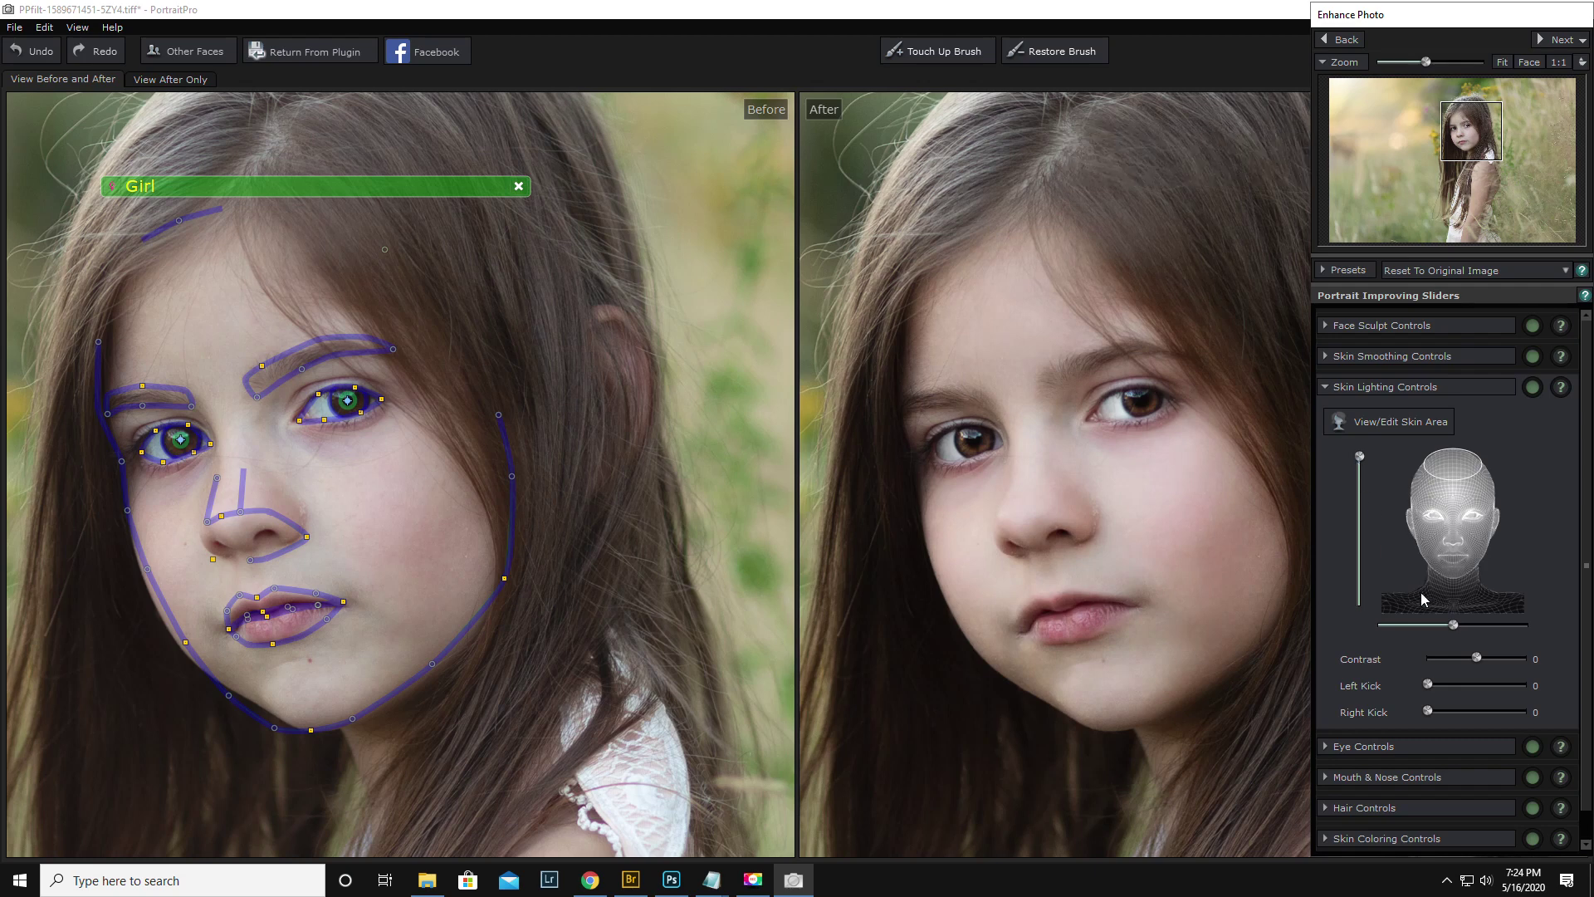
pyautogui.moveTo(1454, 624); pyautogui.dragTo(1376, 626)
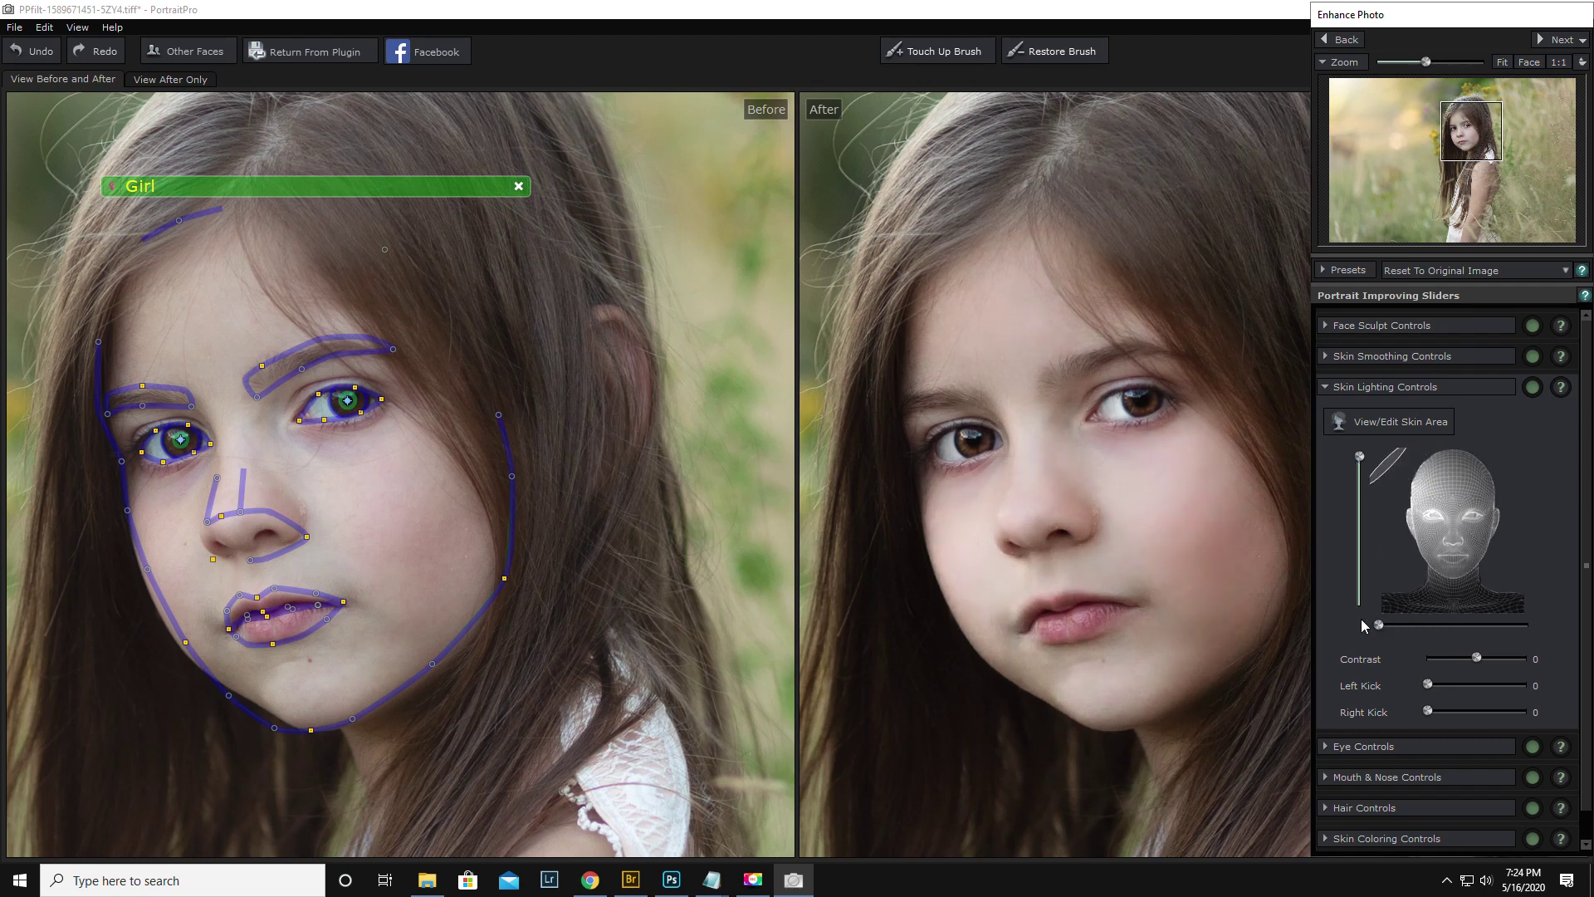
# Compare the face with and without skin lighting, then raise lighting Contrast to 54
pyautogui.click(1533, 388)
pyautogui.click(1532, 389)
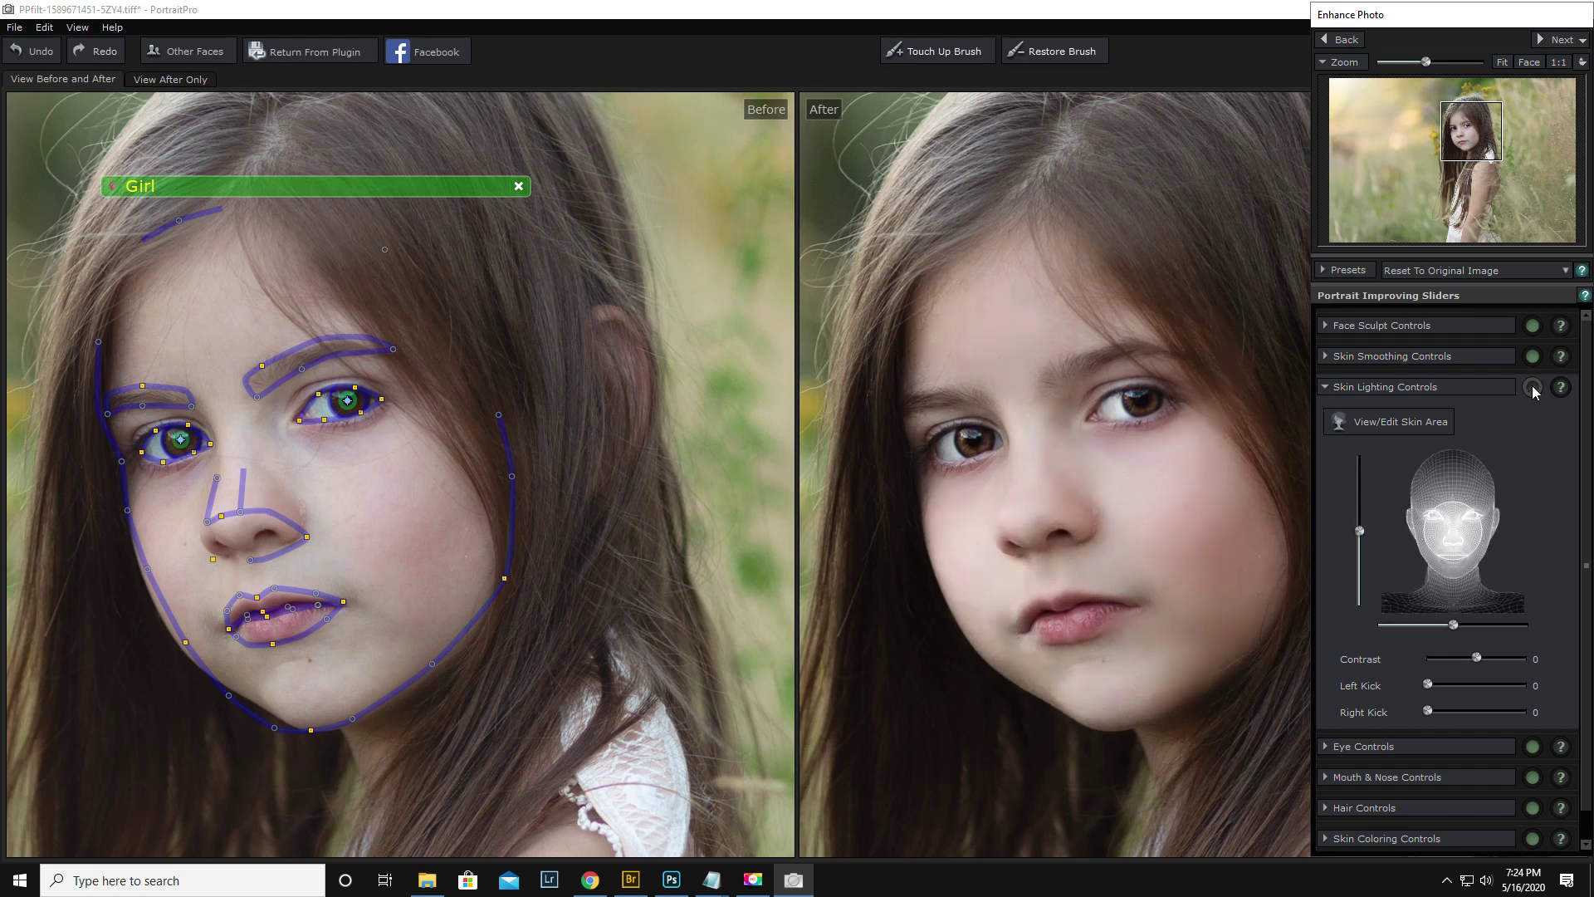
pyautogui.click(1533, 389)
pyautogui.click(1532, 389)
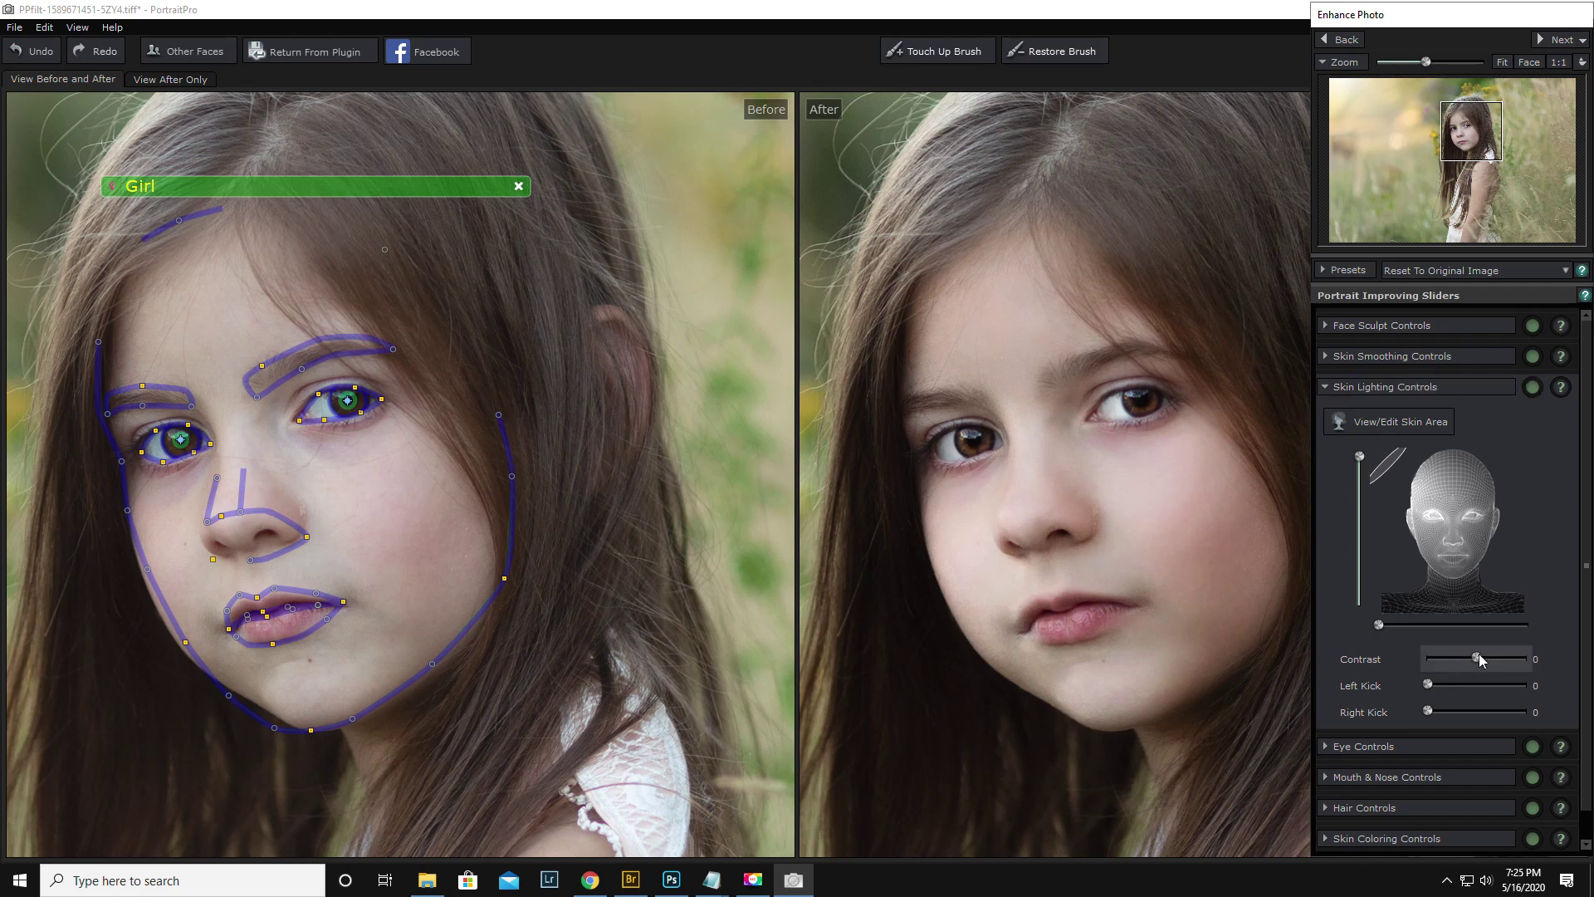
pyautogui.moveTo(1477, 658)
pyautogui.mouseDown()
pyautogui.moveTo(1505, 658)
pyautogui.moveTo(1360, 673)
pyautogui.moveTo(1521, 671)
pyautogui.moveTo(1503, 675)
pyautogui.mouseUp()
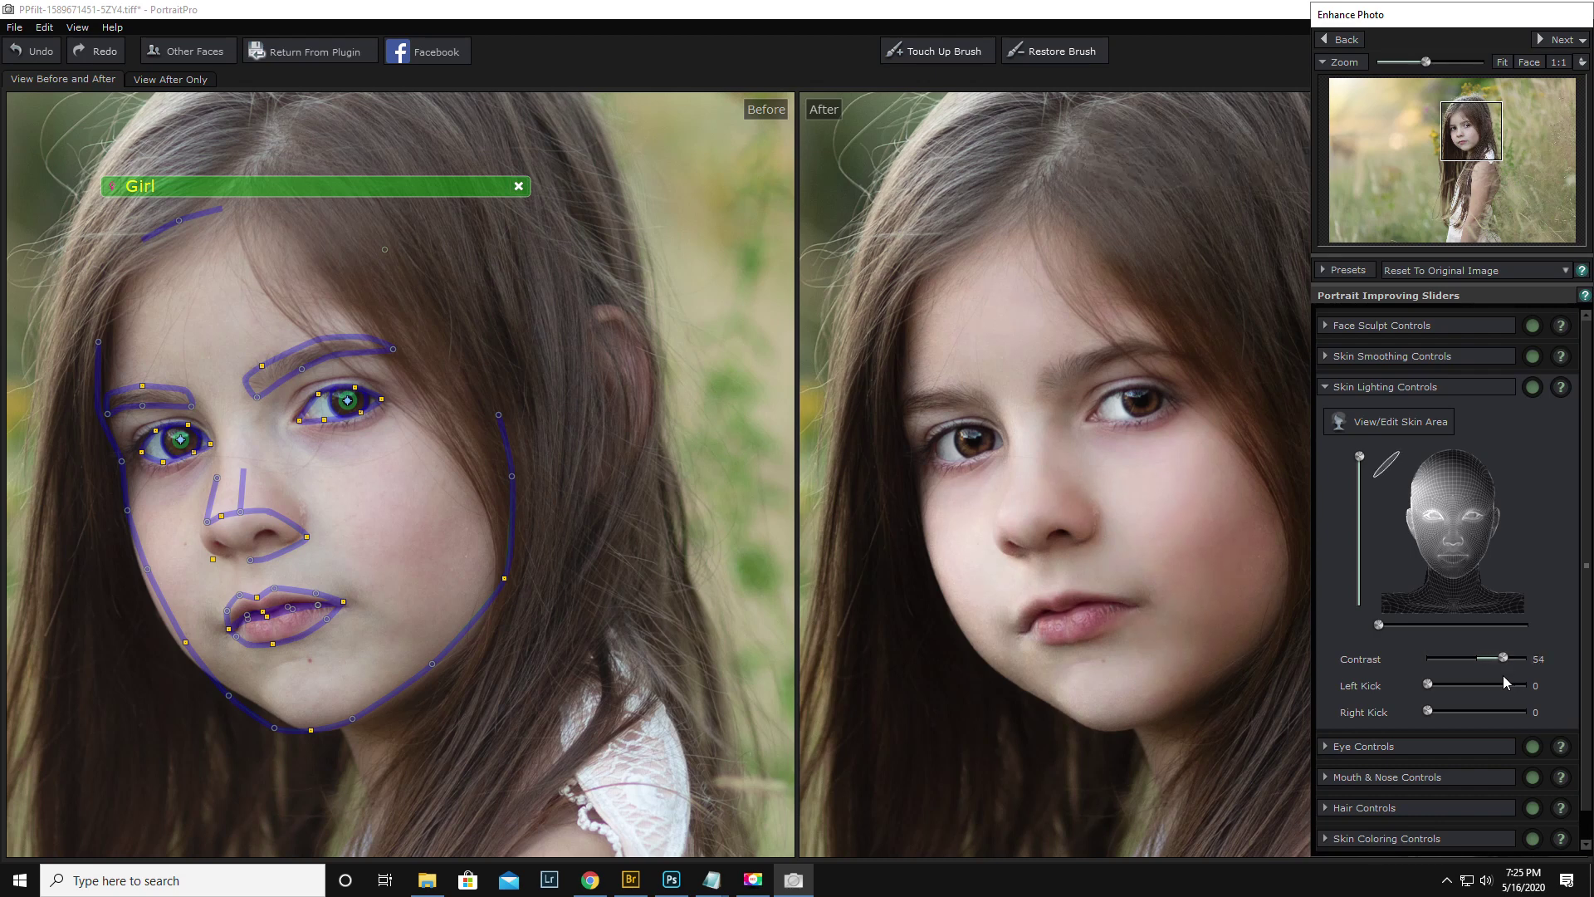
# Collapse the skin lighting settings and toggle the eye enhancement off and on to compare
pyautogui.click(1325, 385)
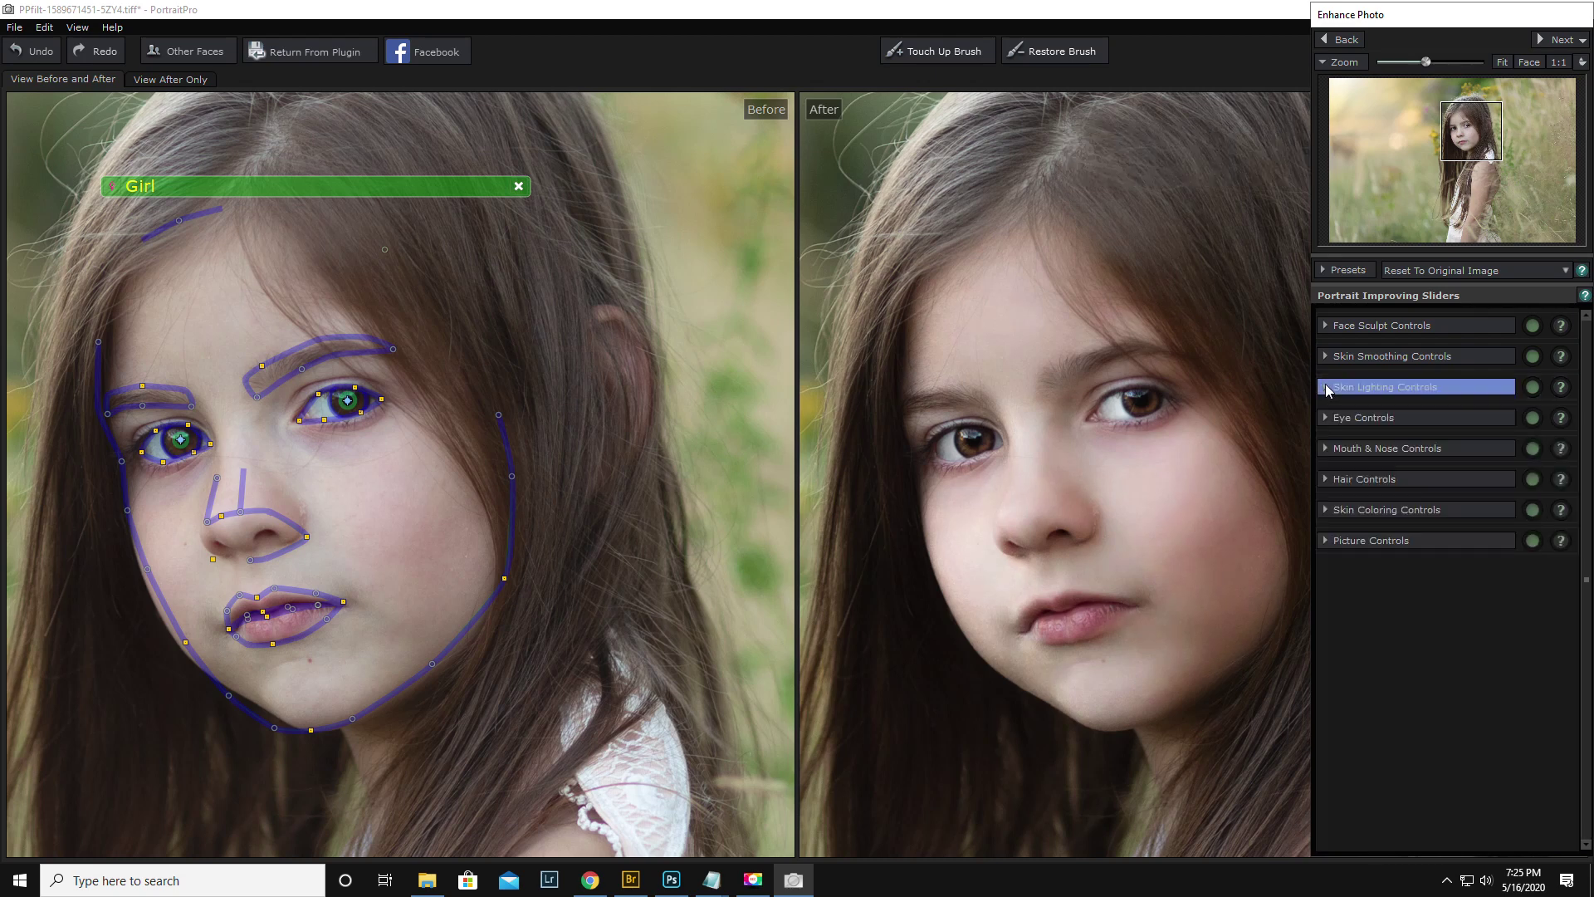
pyautogui.click(1533, 419)
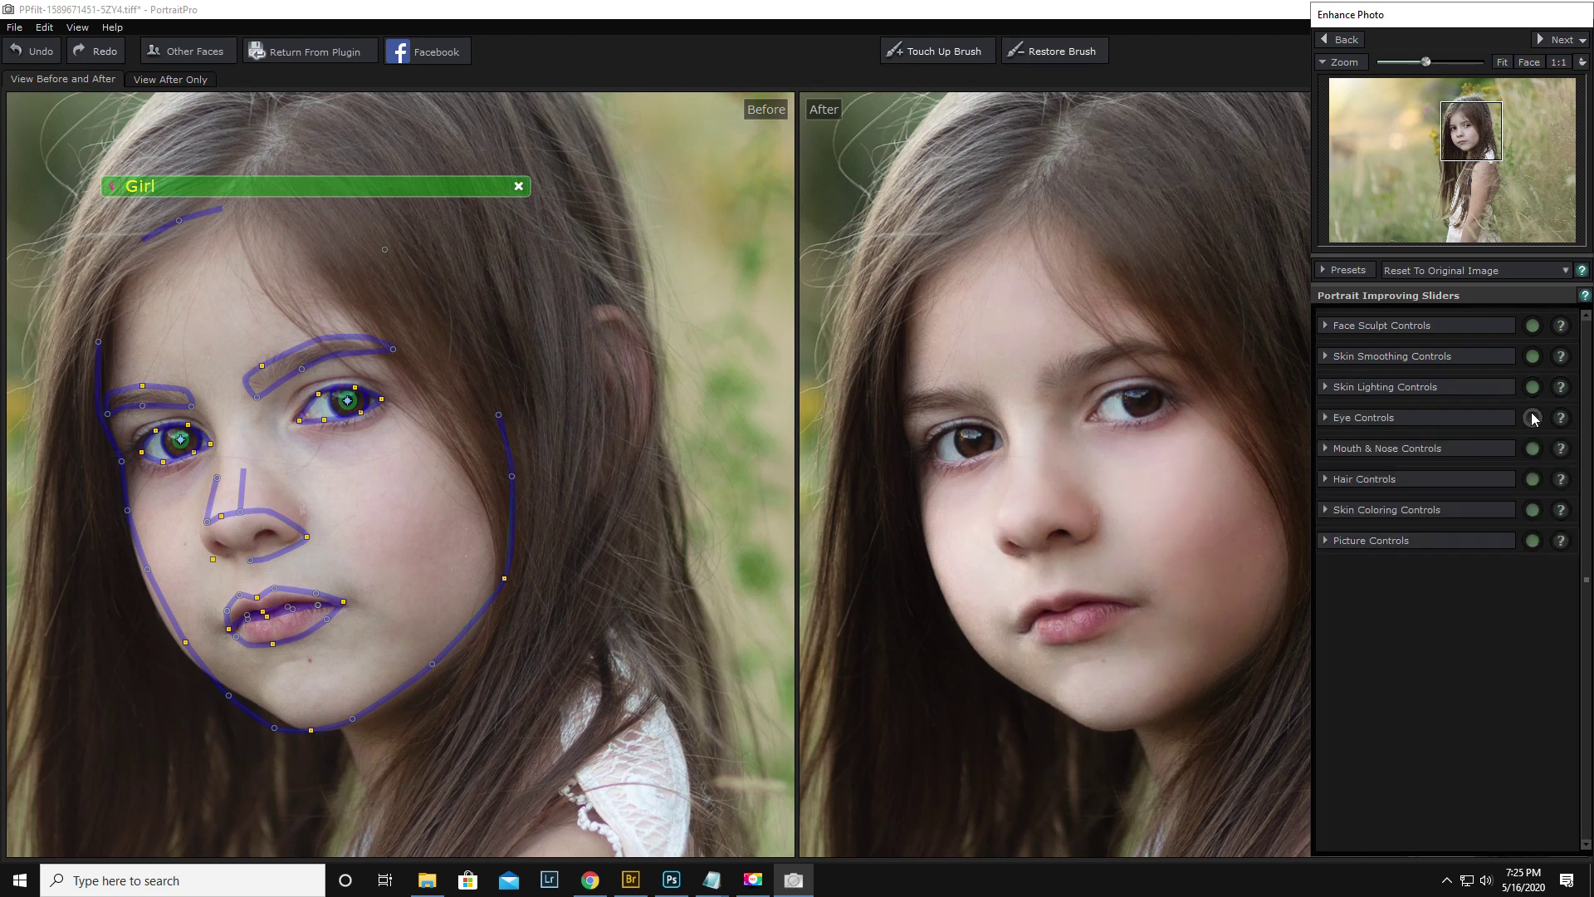
pyautogui.click(1534, 418)
pyautogui.click(1534, 418)
pyautogui.click(1534, 419)
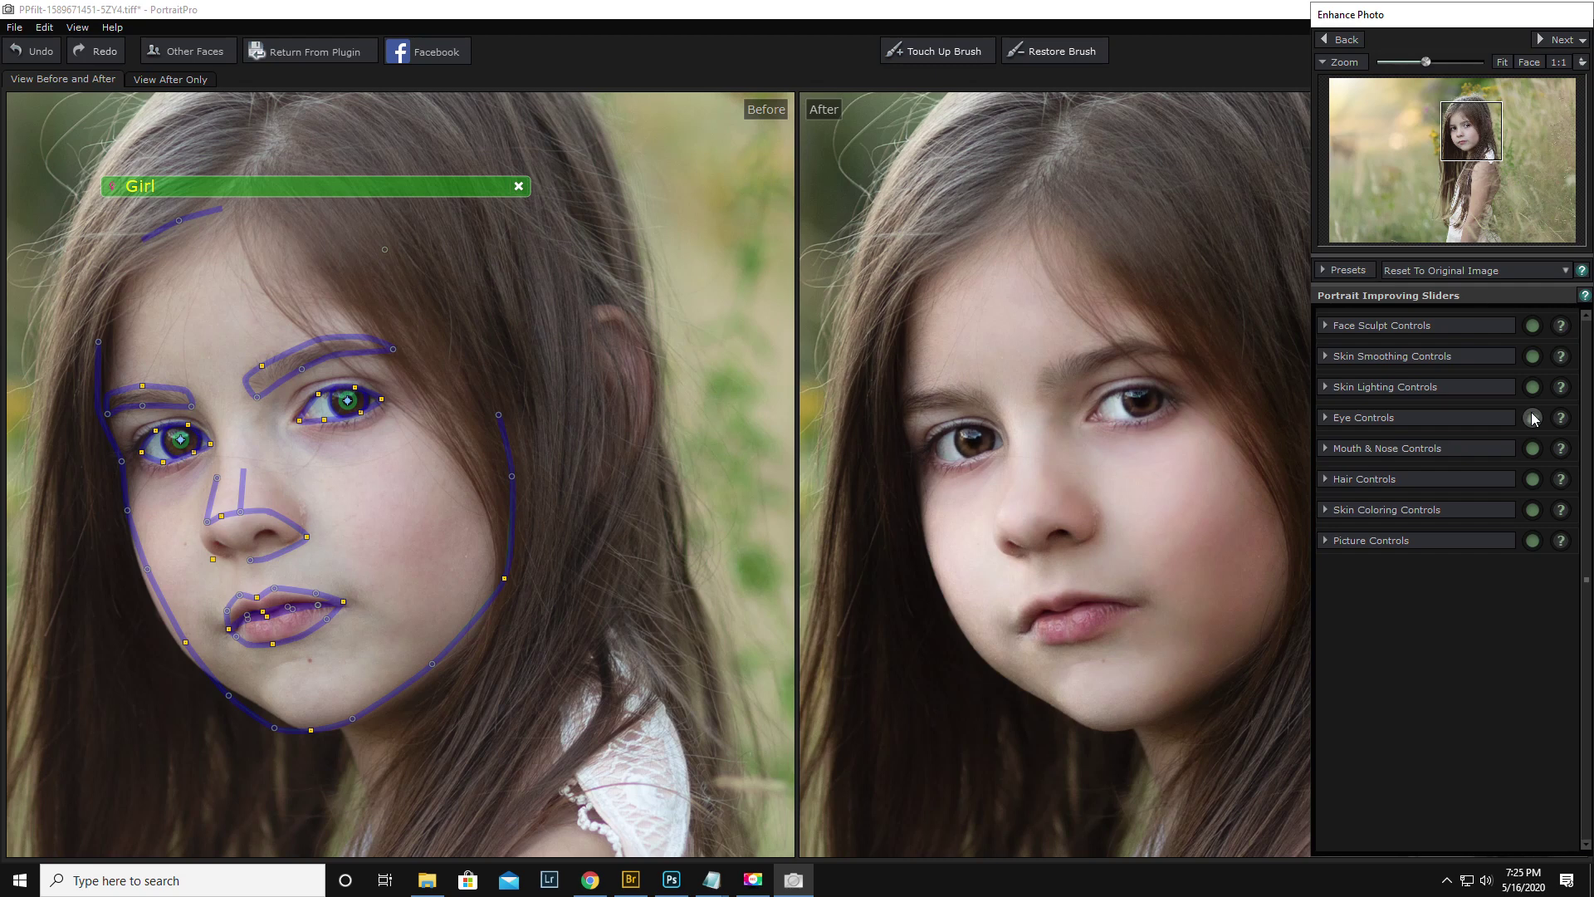
# Lower Whiten Eyes to 7 in Eye Controls and compare the eyes before and after
pyautogui.click(1348, 422)
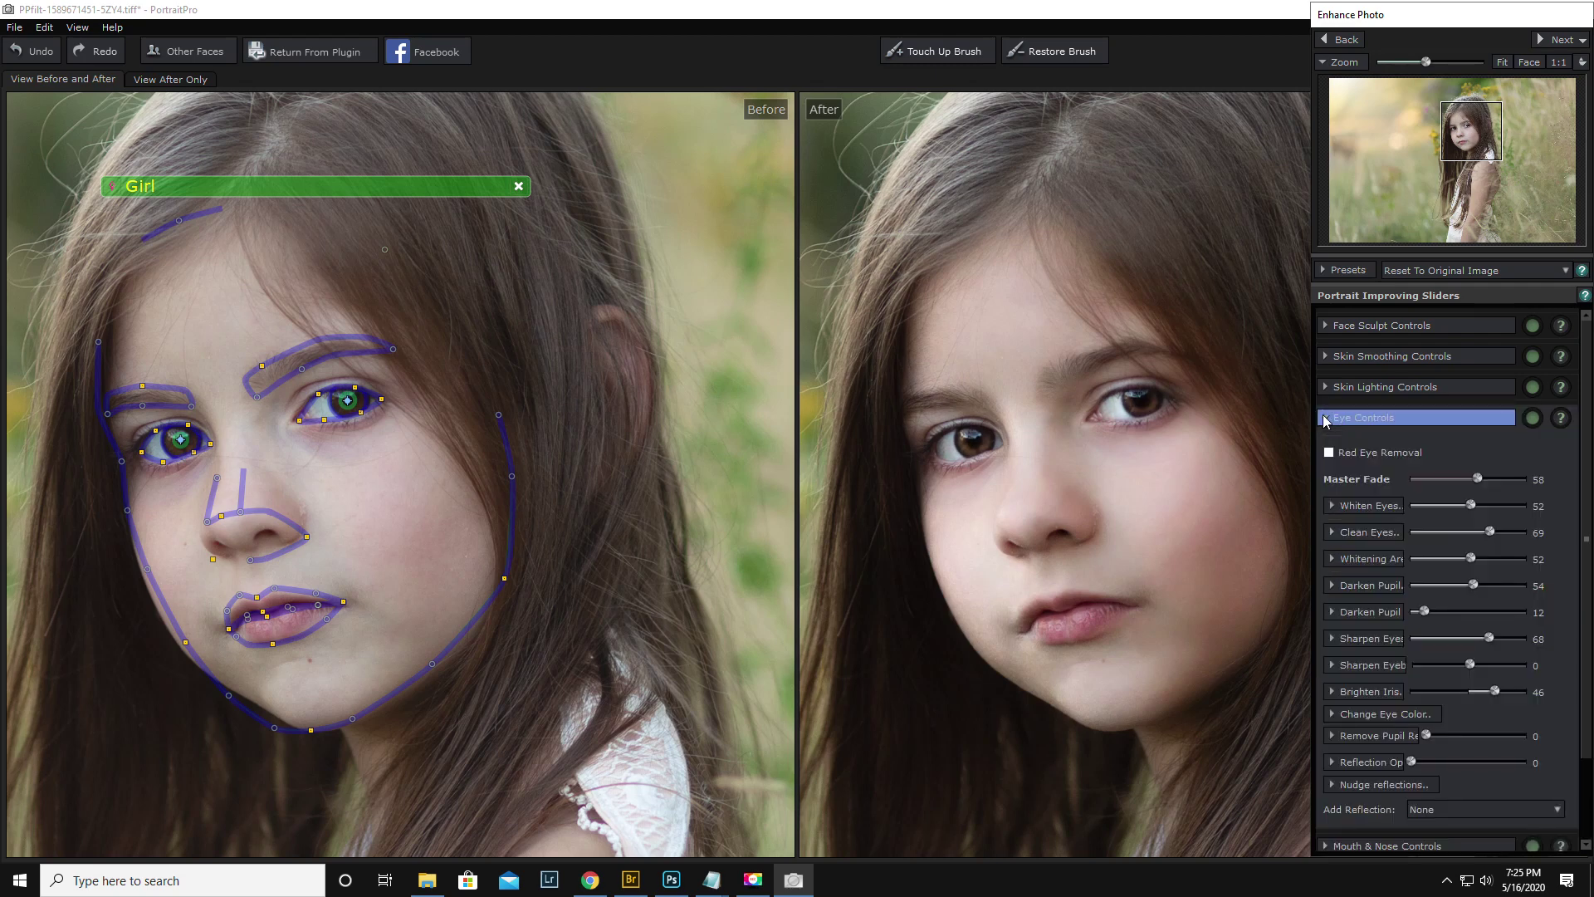
pyautogui.moveTo(1472, 506); pyautogui.dragTo(1419, 521)
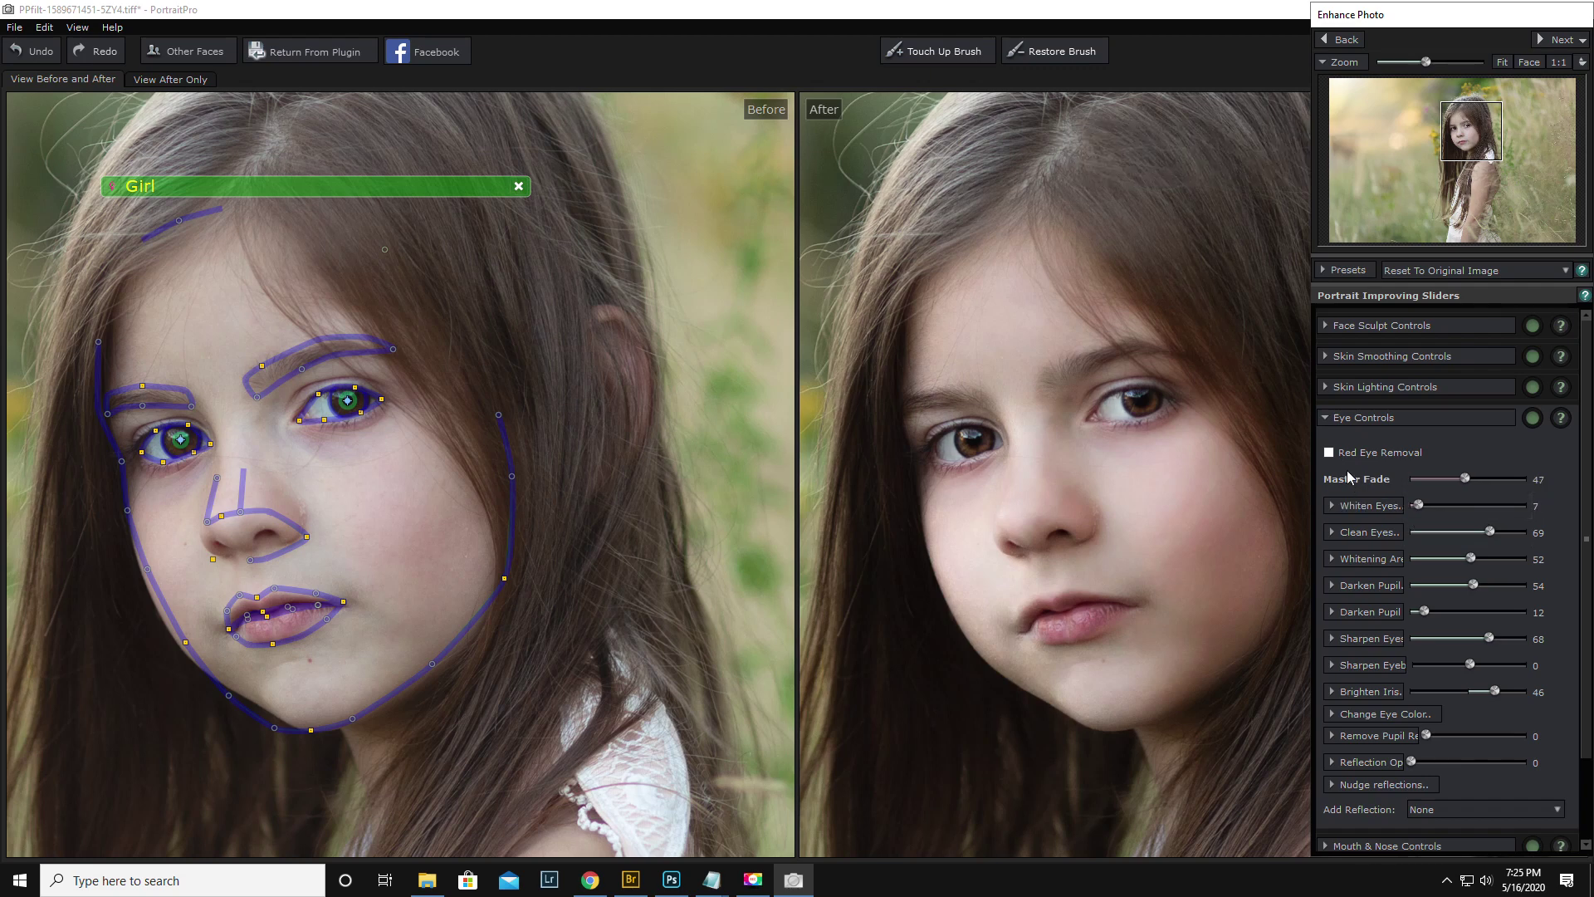
pyautogui.click(1534, 420)
pyautogui.click(1534, 419)
pyautogui.click(1343, 419)
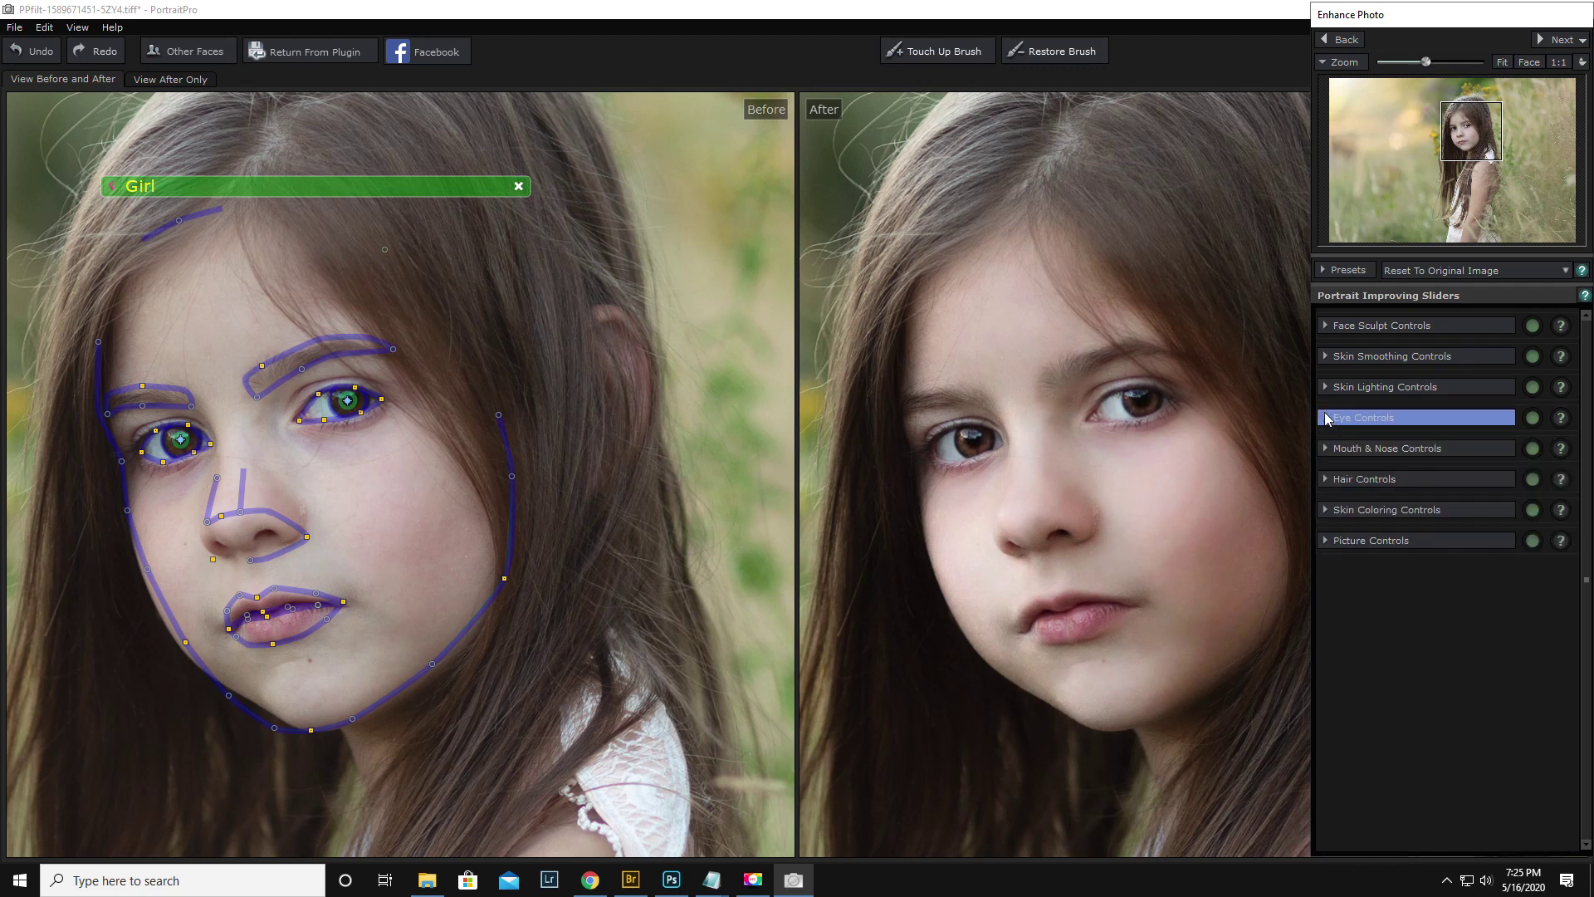
# Toggle the Mouth & Nose Controls off to compare, leaving them switched on
pyautogui.click(1533, 449)
pyautogui.click(1533, 448)
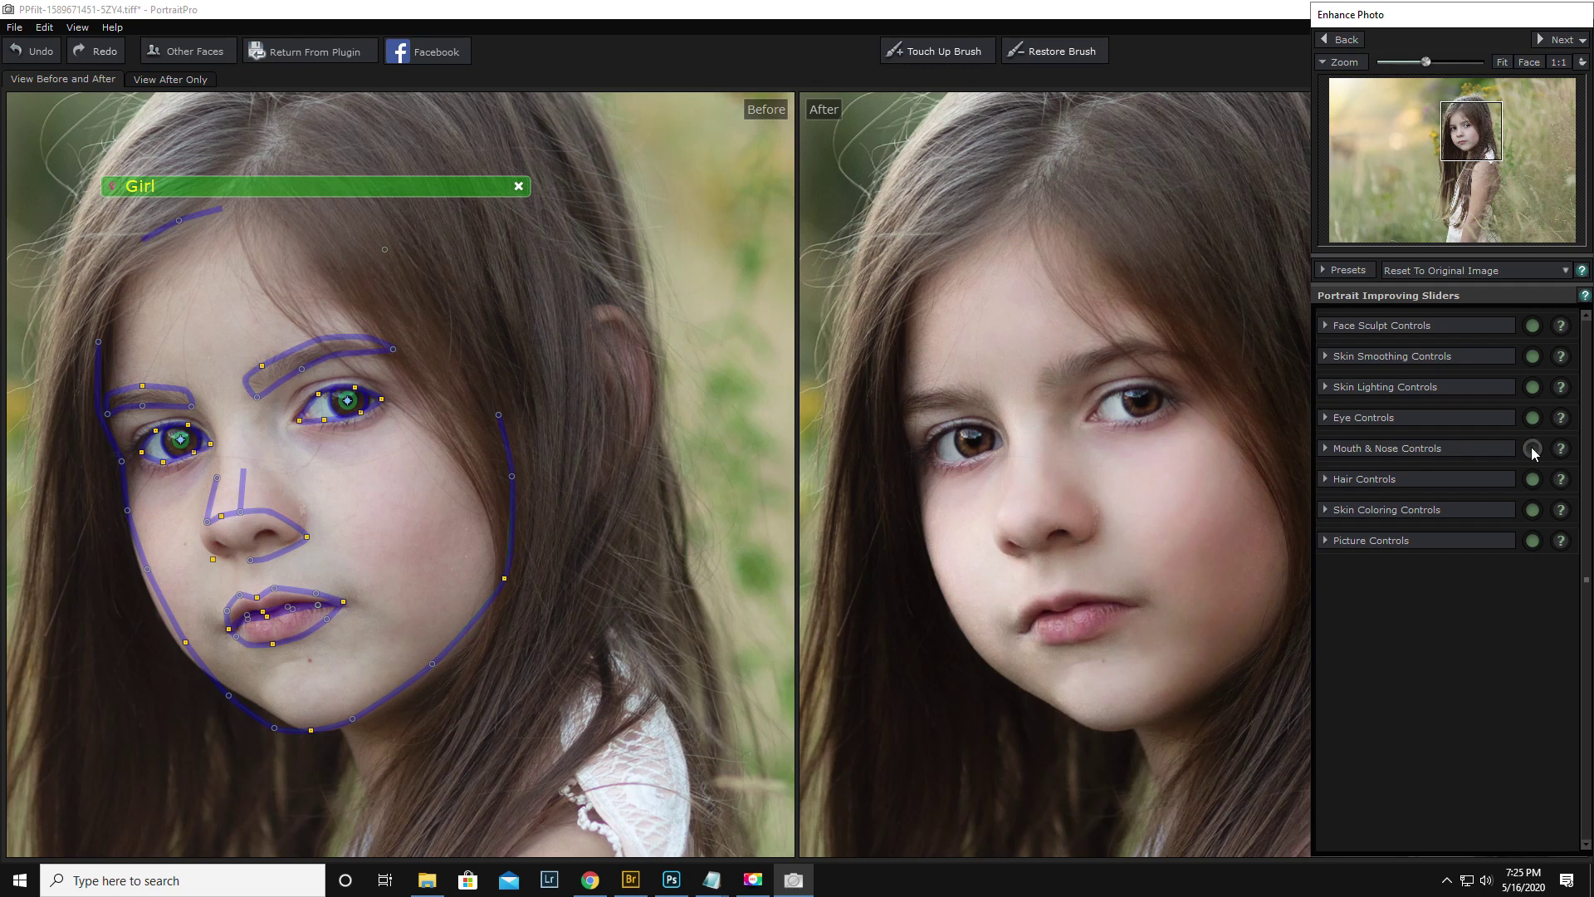
pyautogui.click(1532, 449)
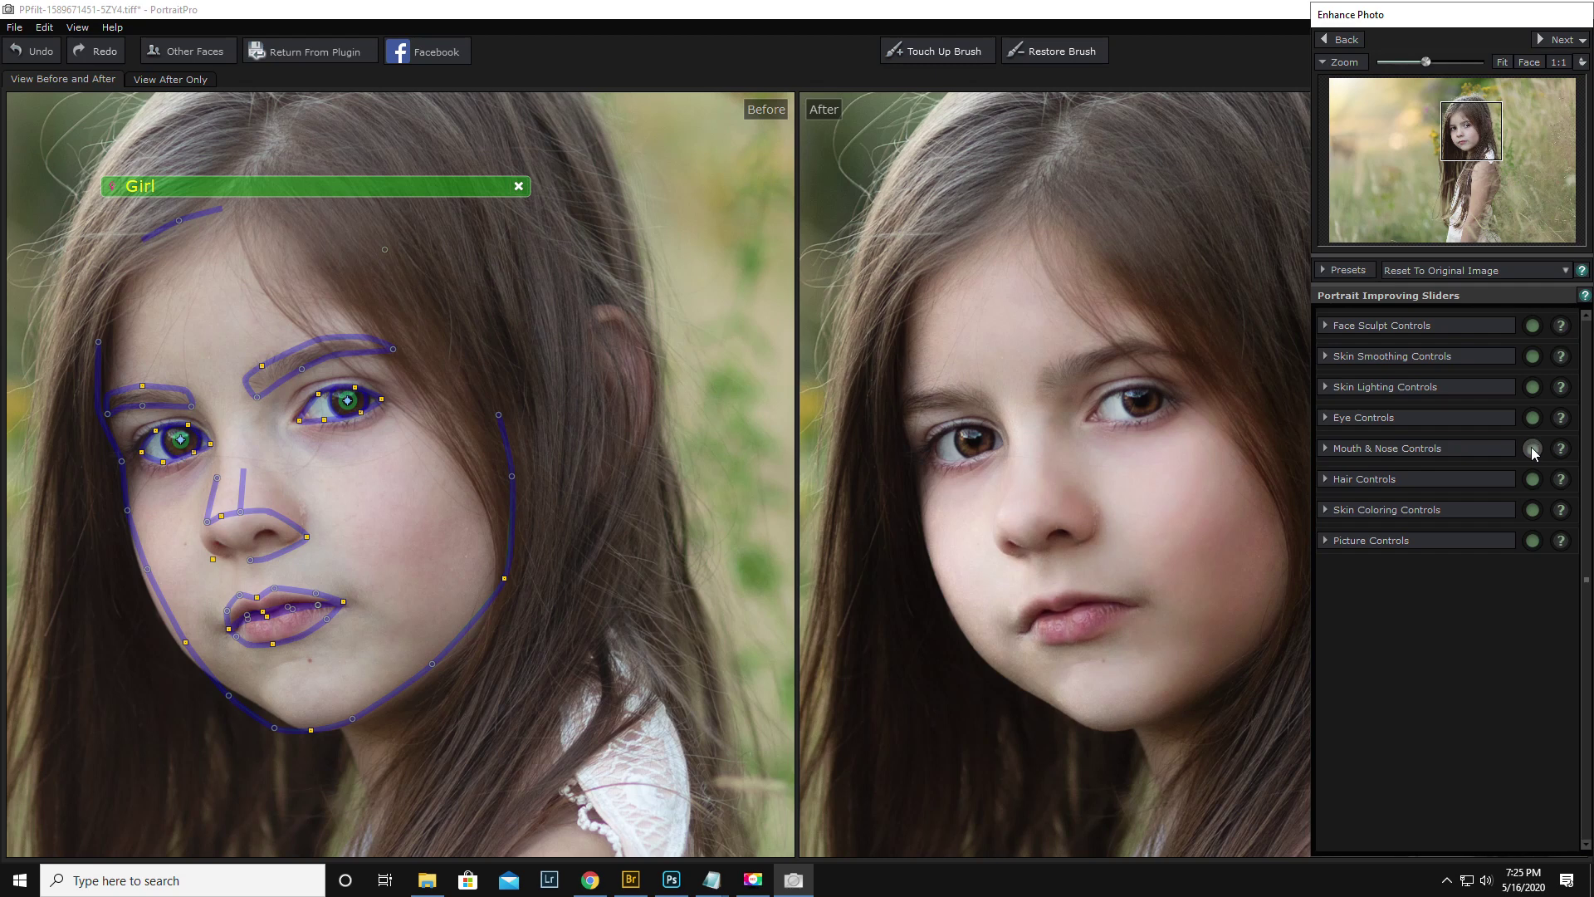
pyautogui.click(1328, 449)
pyautogui.moveTo(1439, 720); pyautogui.dragTo(1412, 708)
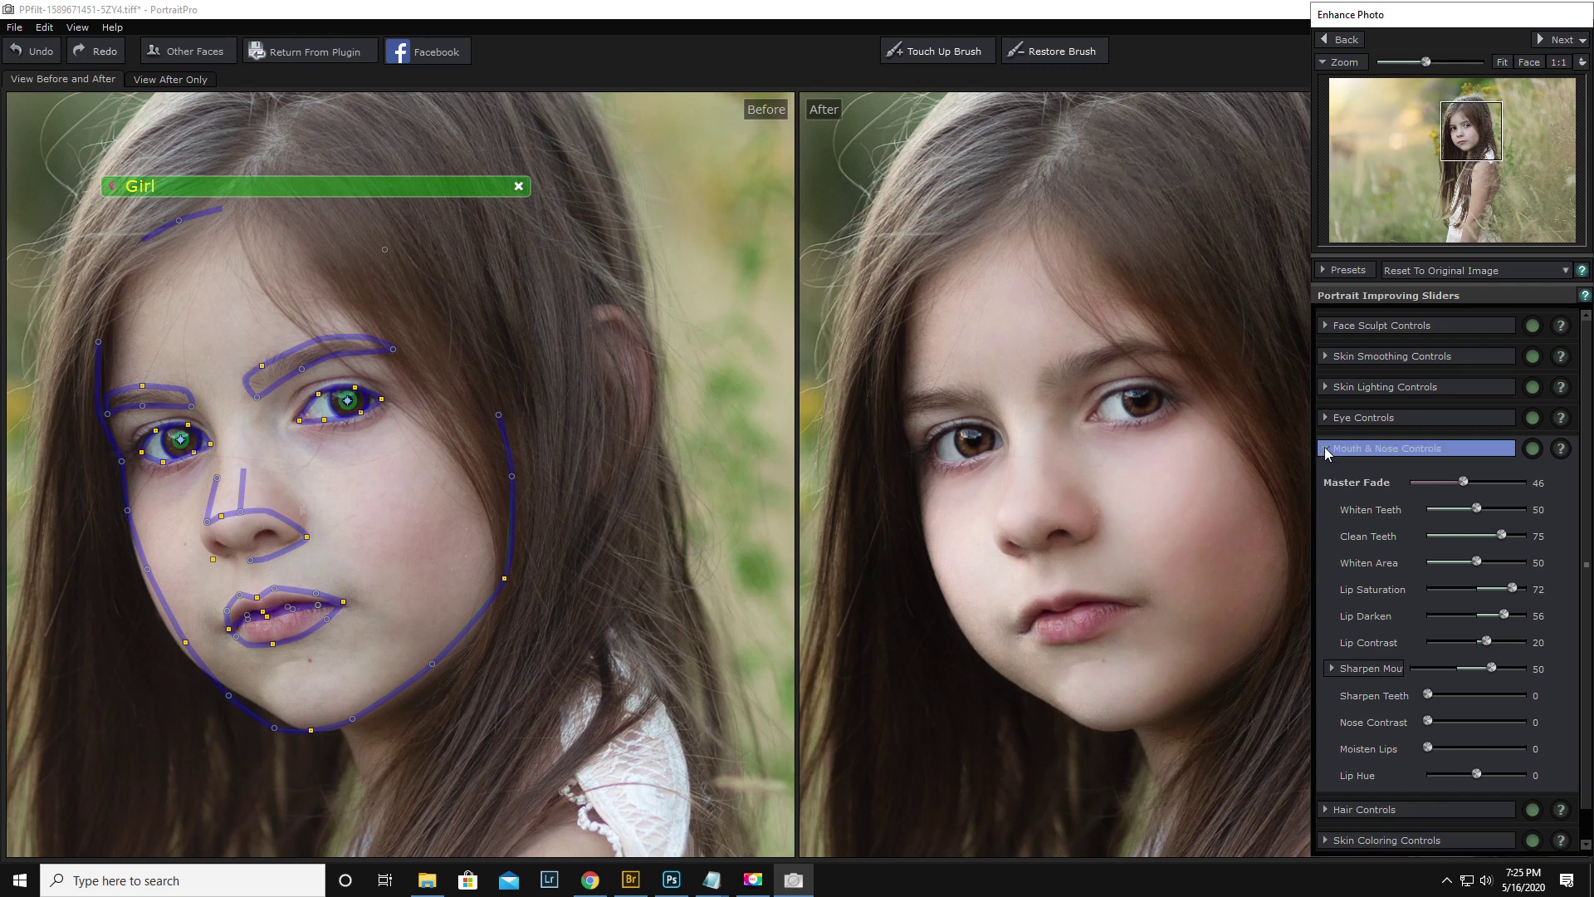
pyautogui.click(1327, 451)
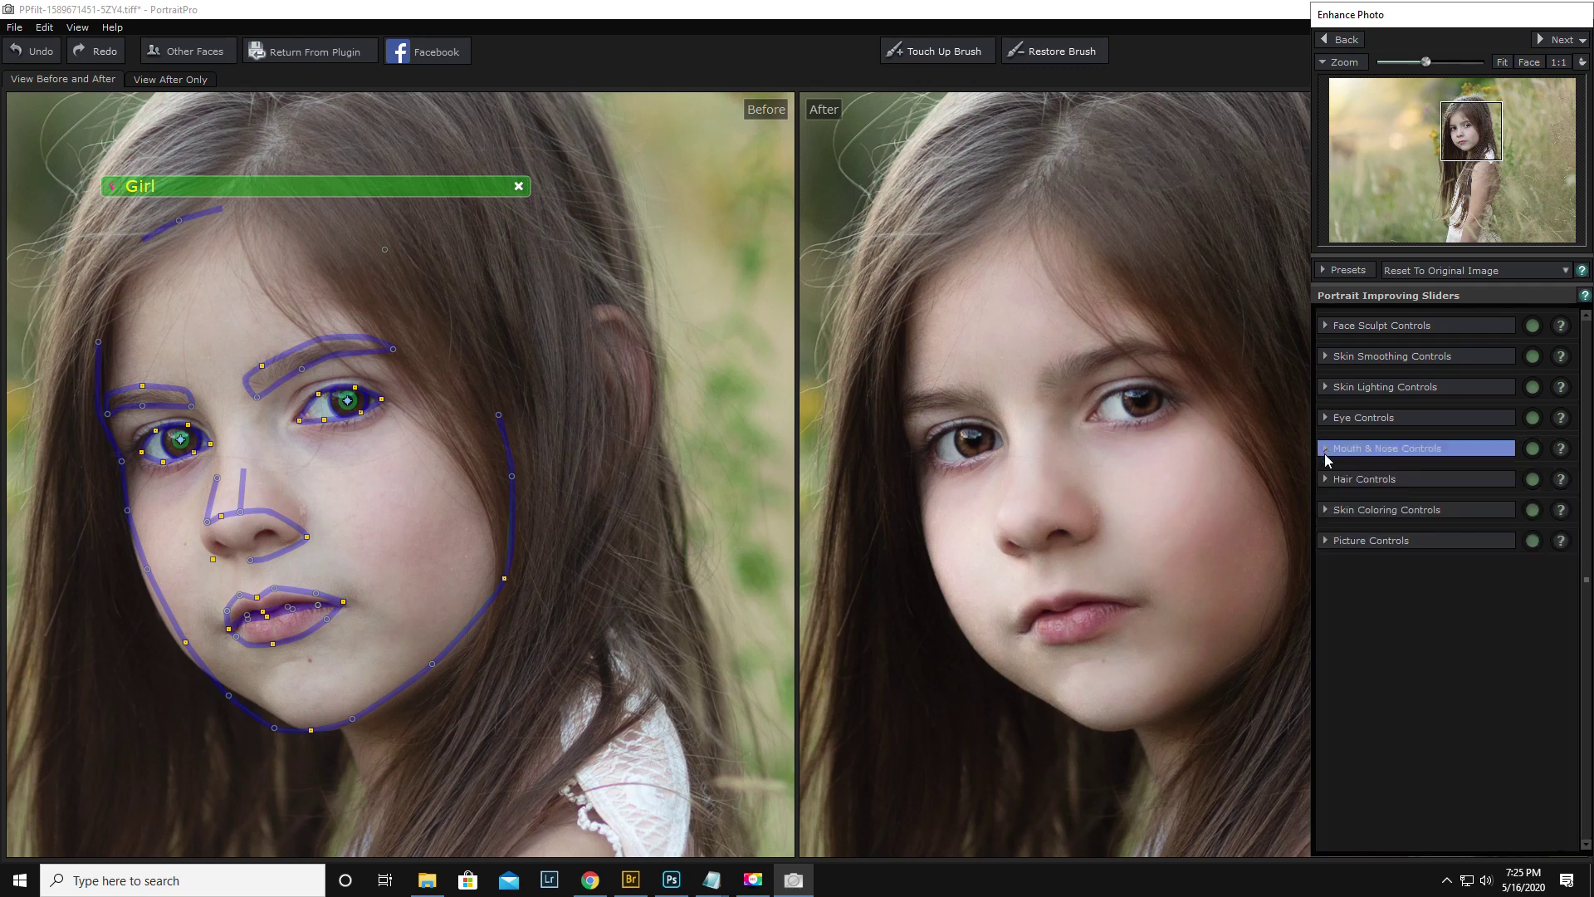
pyautogui.click(1533, 481)
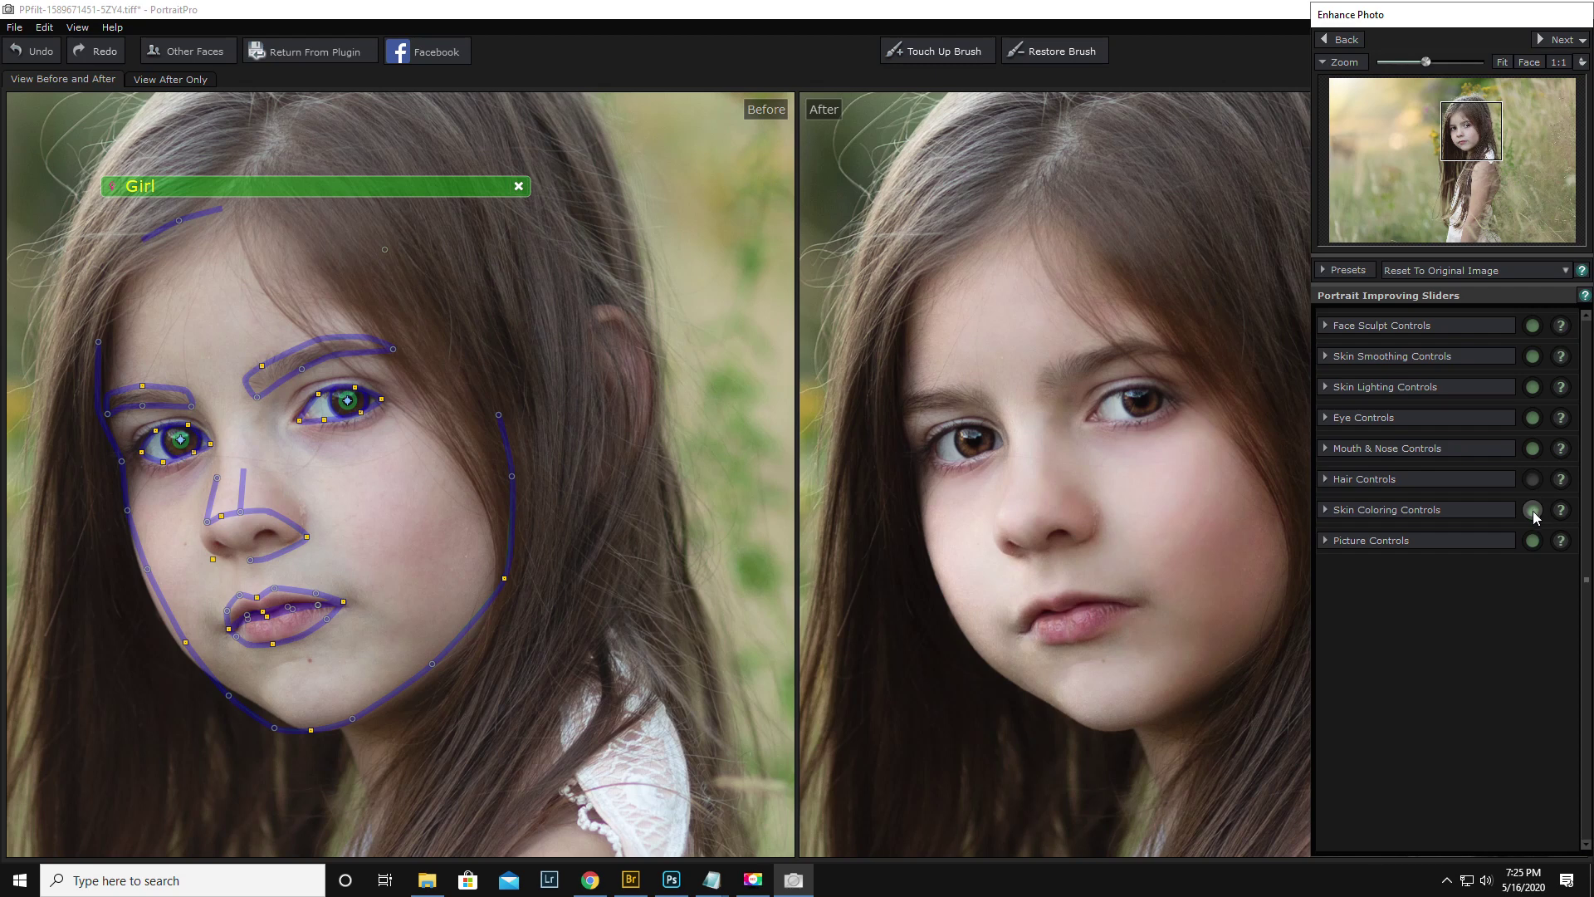
pyautogui.click(1533, 510)
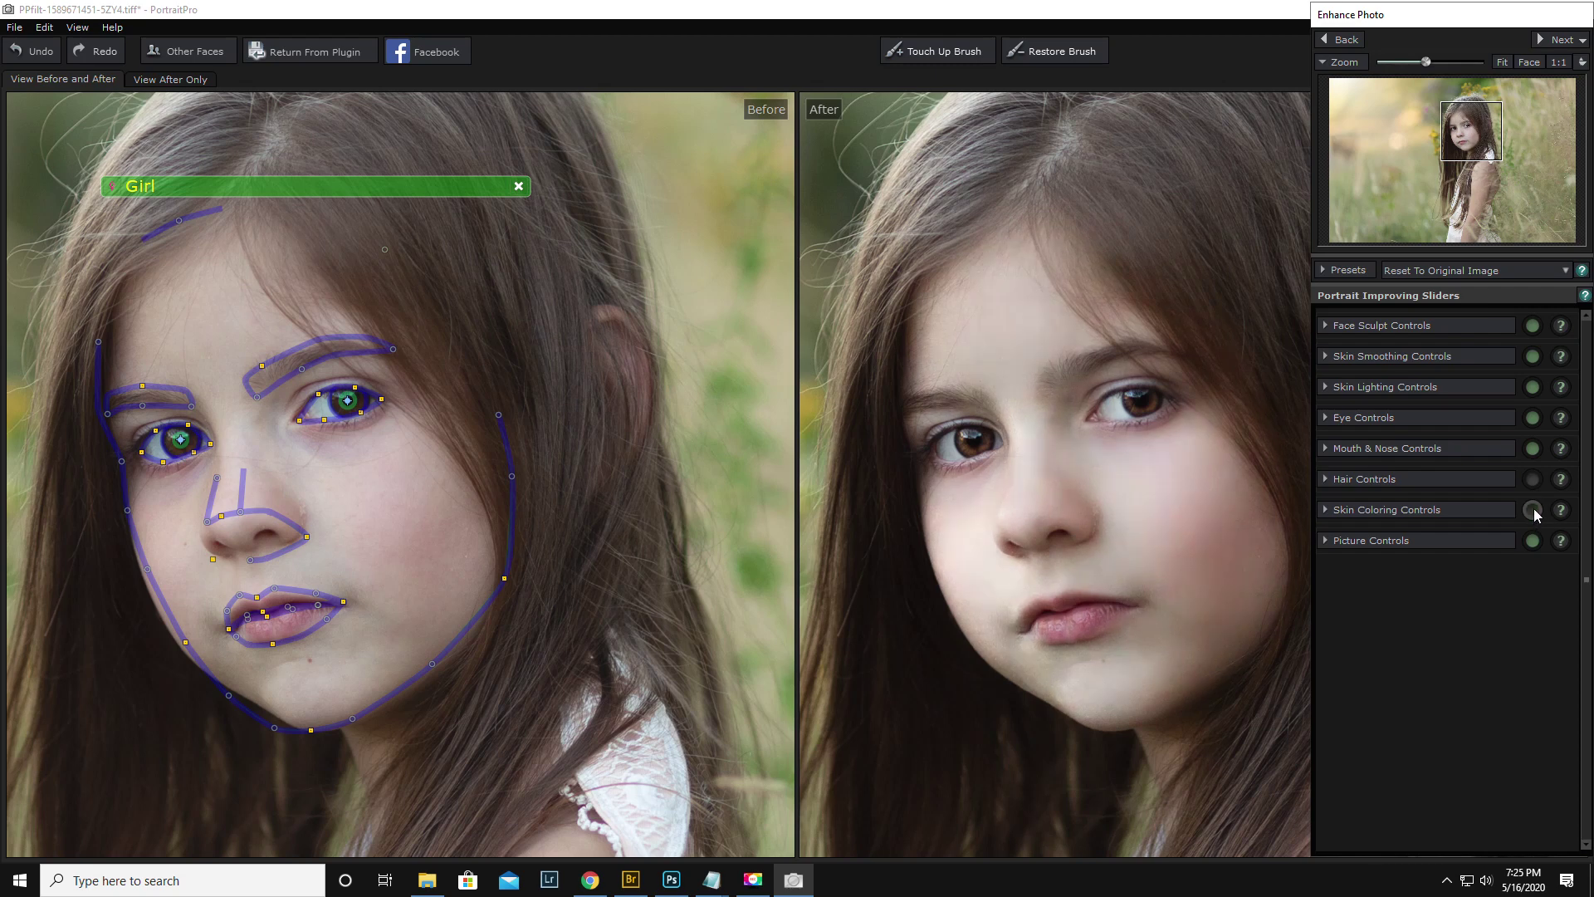
pyautogui.click(1533, 509)
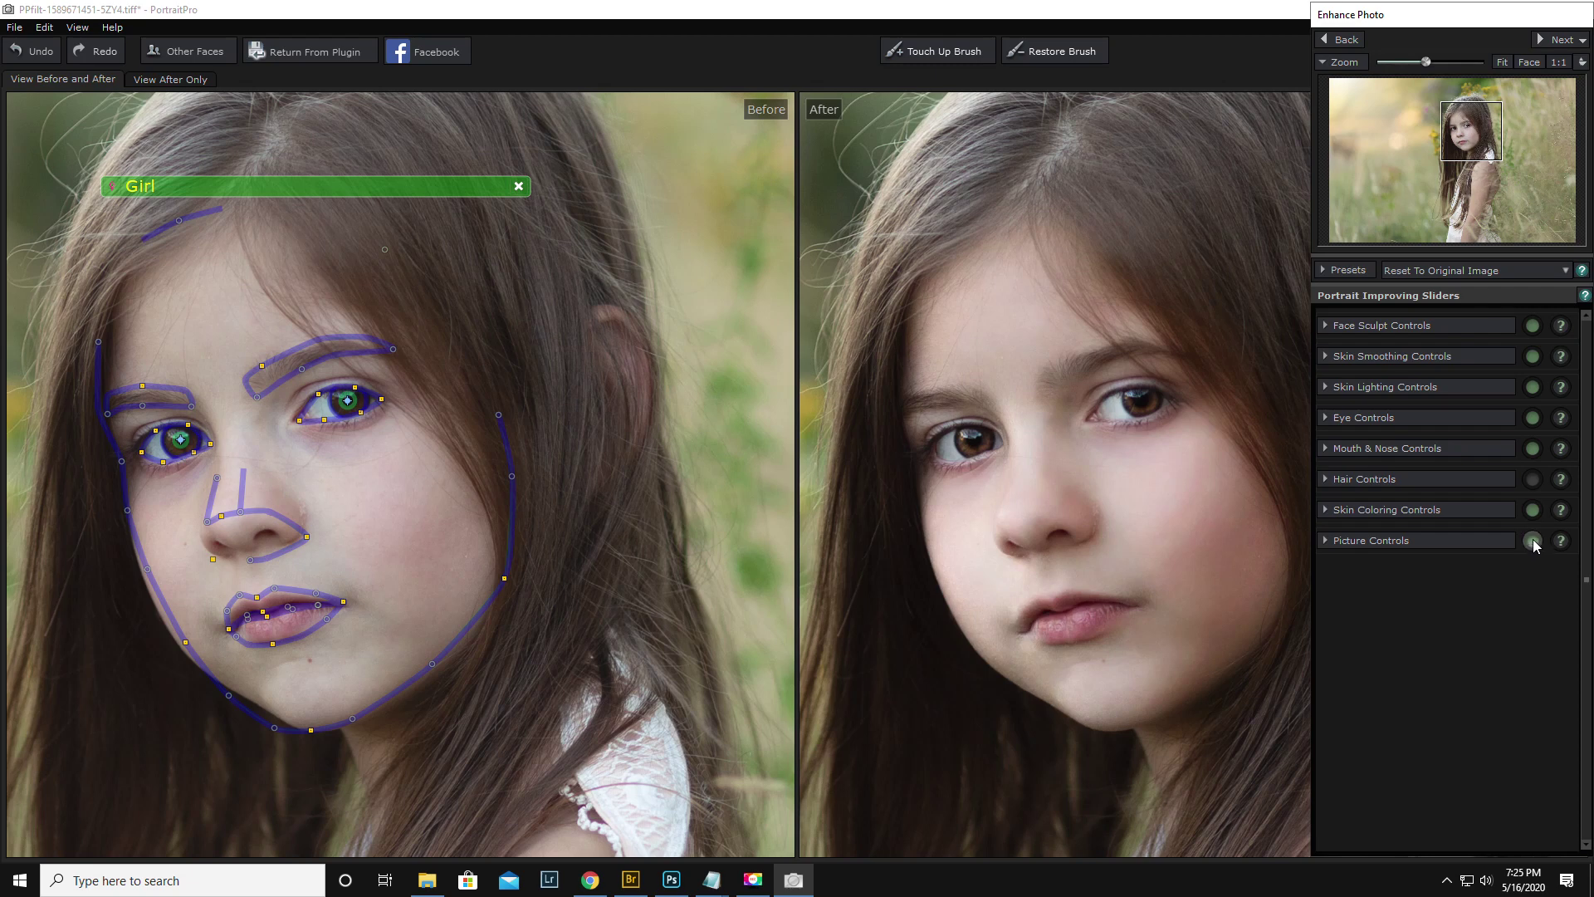
pyautogui.click(1532, 540)
pyautogui.click(1533, 541)
# Check Picture Controls, then return the retouched portrait to Photoshop and dismiss the notice
pyautogui.click(1326, 539)
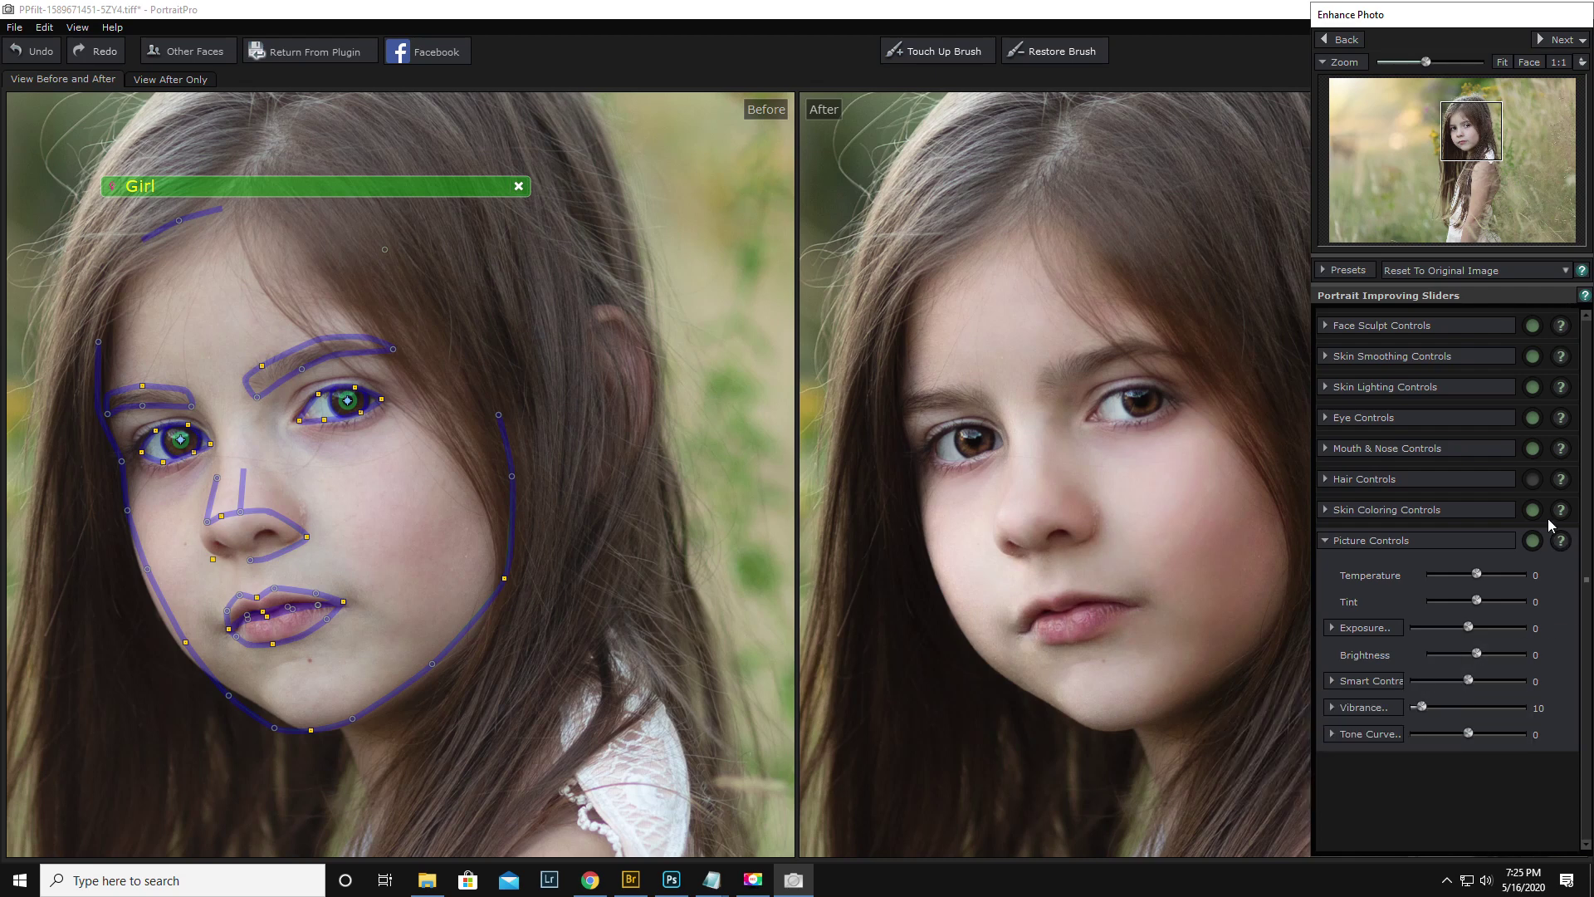
pyautogui.click(1326, 540)
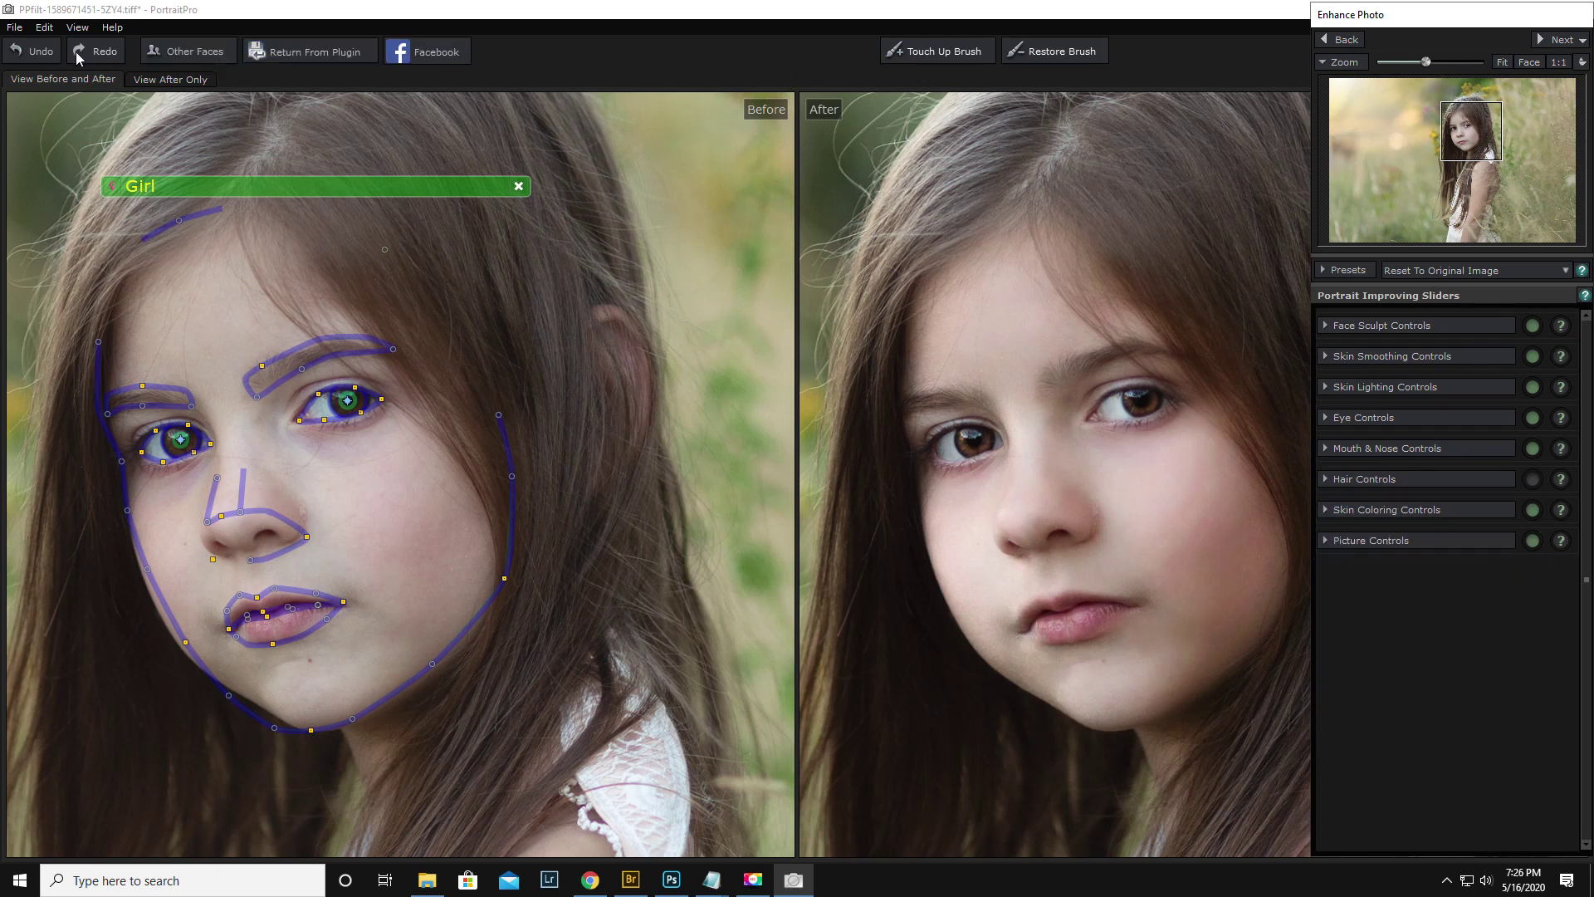
pyautogui.click(314, 50)
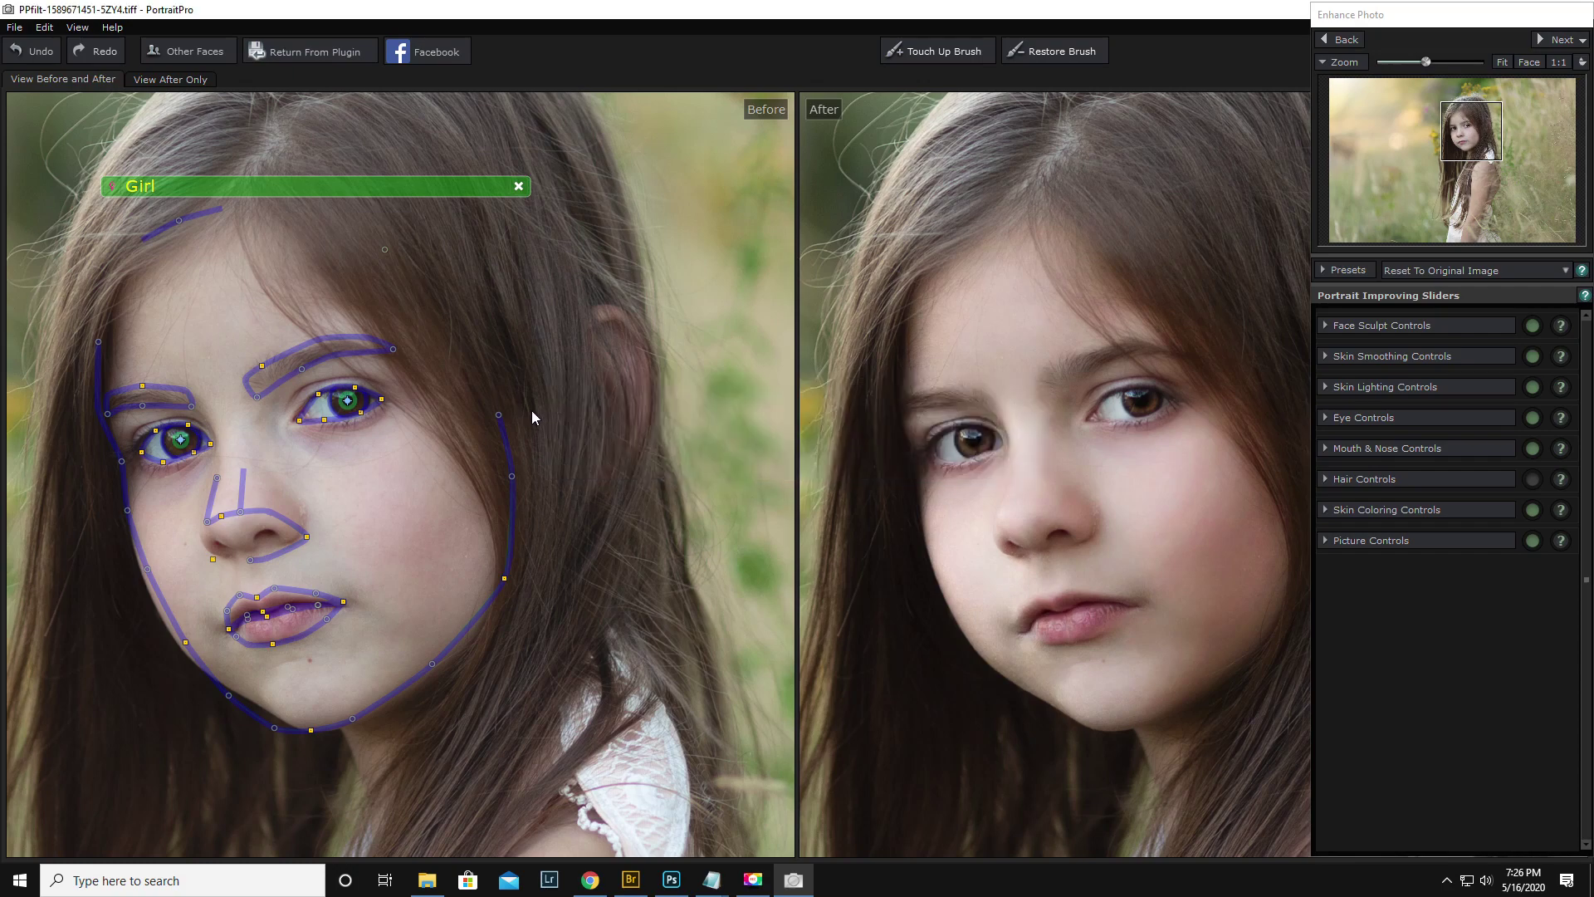
pyautogui.press('space')
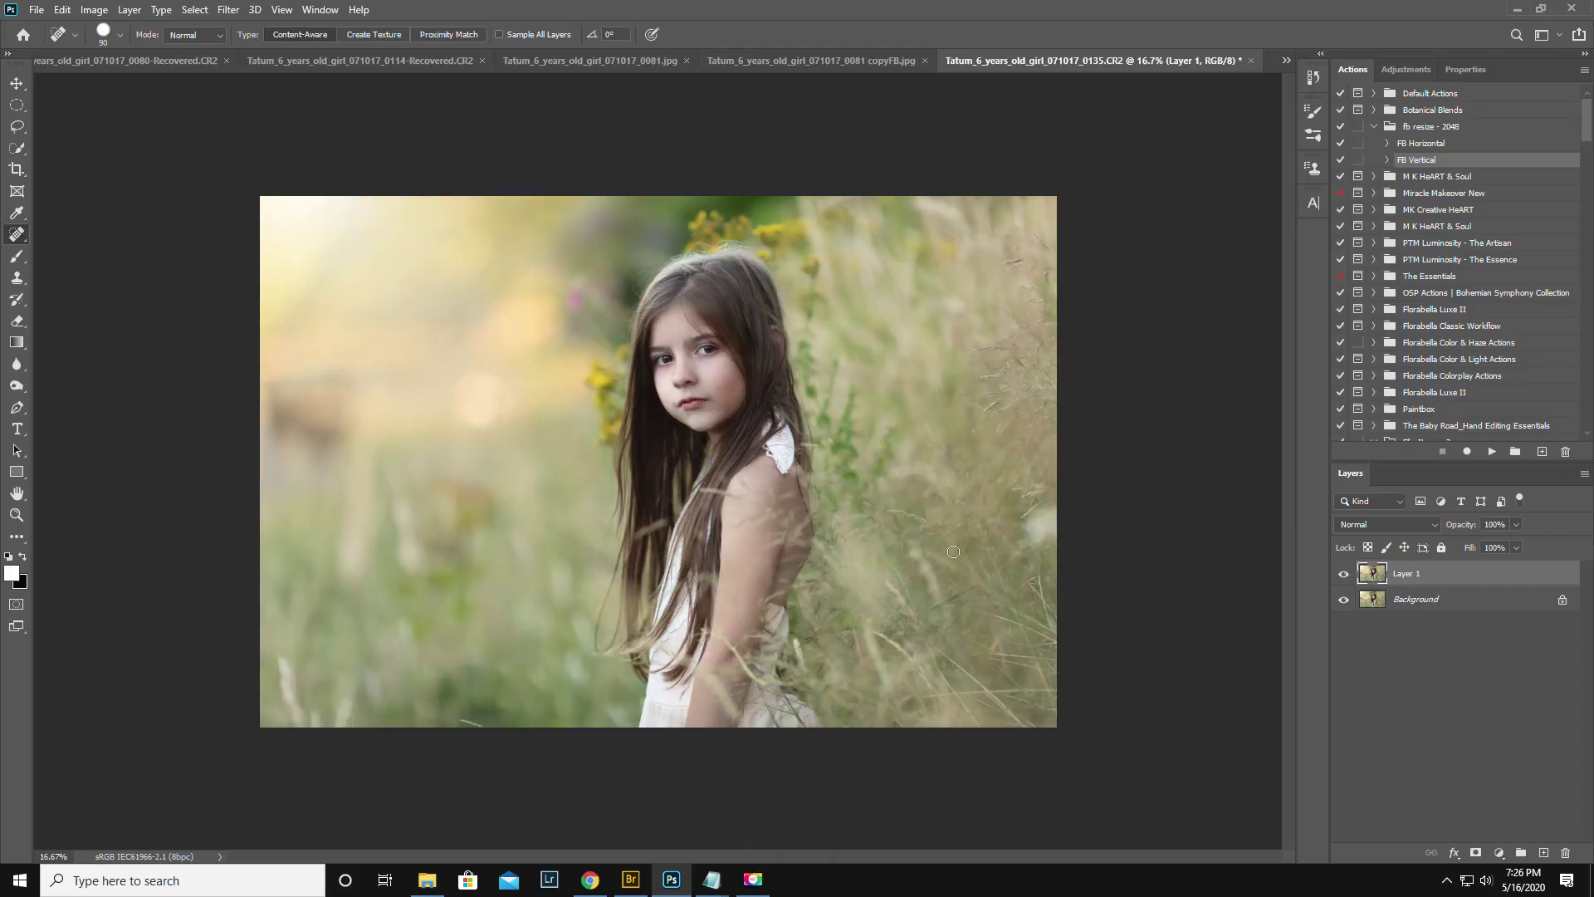
# Compare Layer 1 hidden and shown, and lower its opacity to 74%
pyautogui.click(1344, 576)
pyautogui.click(1344, 576)
pyautogui.click(1344, 576)
pyautogui.click(1344, 576)
pyautogui.click(1345, 577)
pyautogui.click(1345, 577)
pyautogui.moveTo(1465, 523); pyautogui.dragTo(1437, 532)
pyautogui.click(1344, 575)
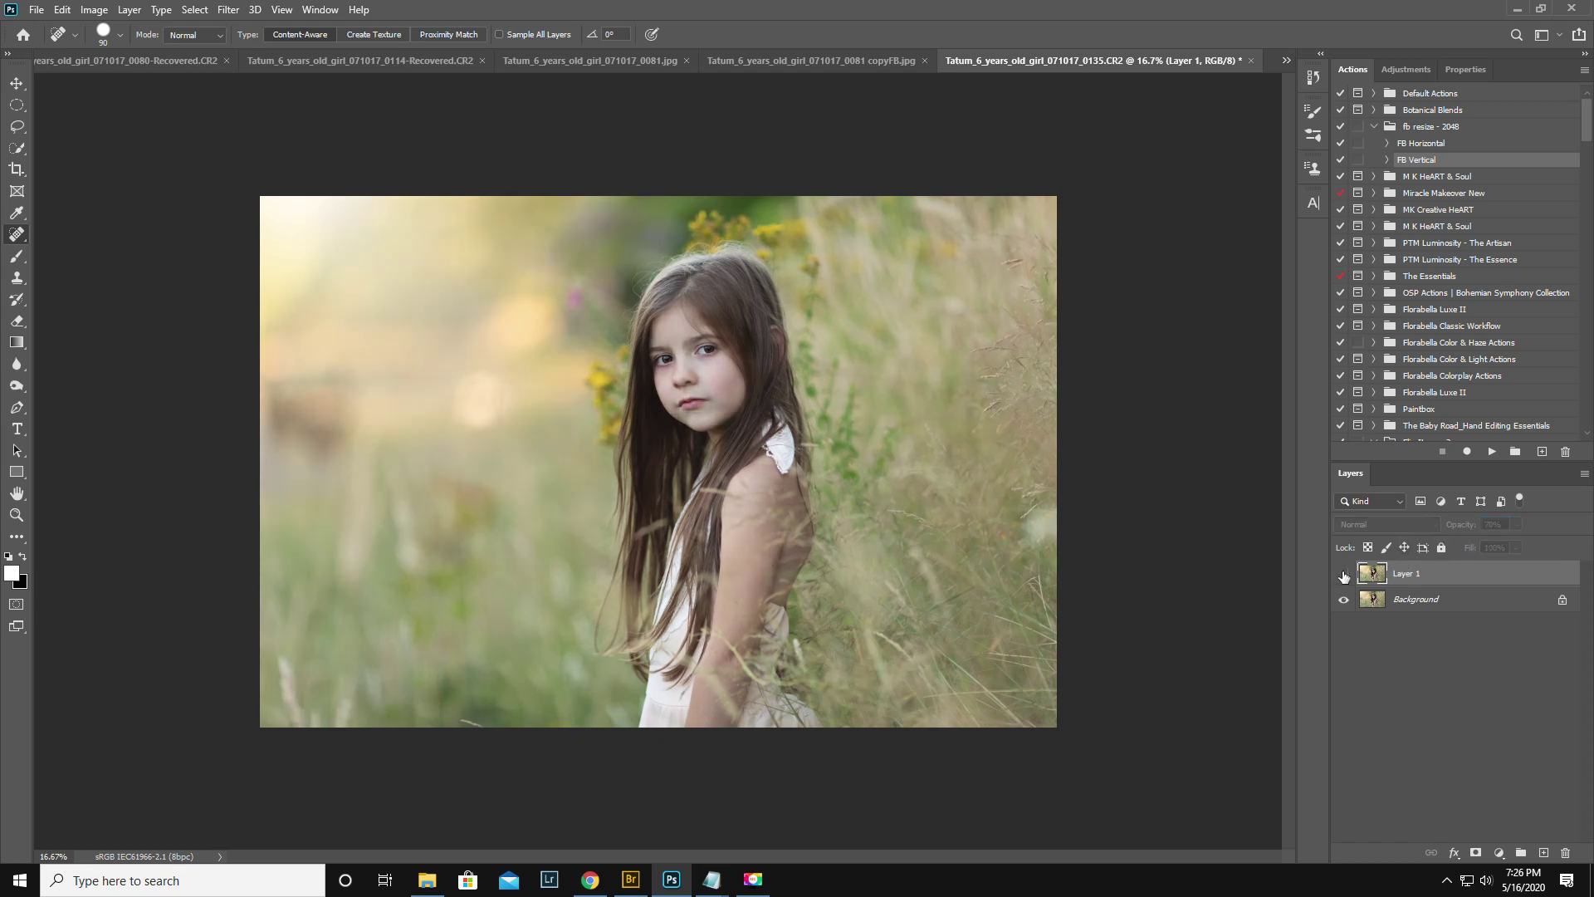
pyautogui.click(1344, 576)
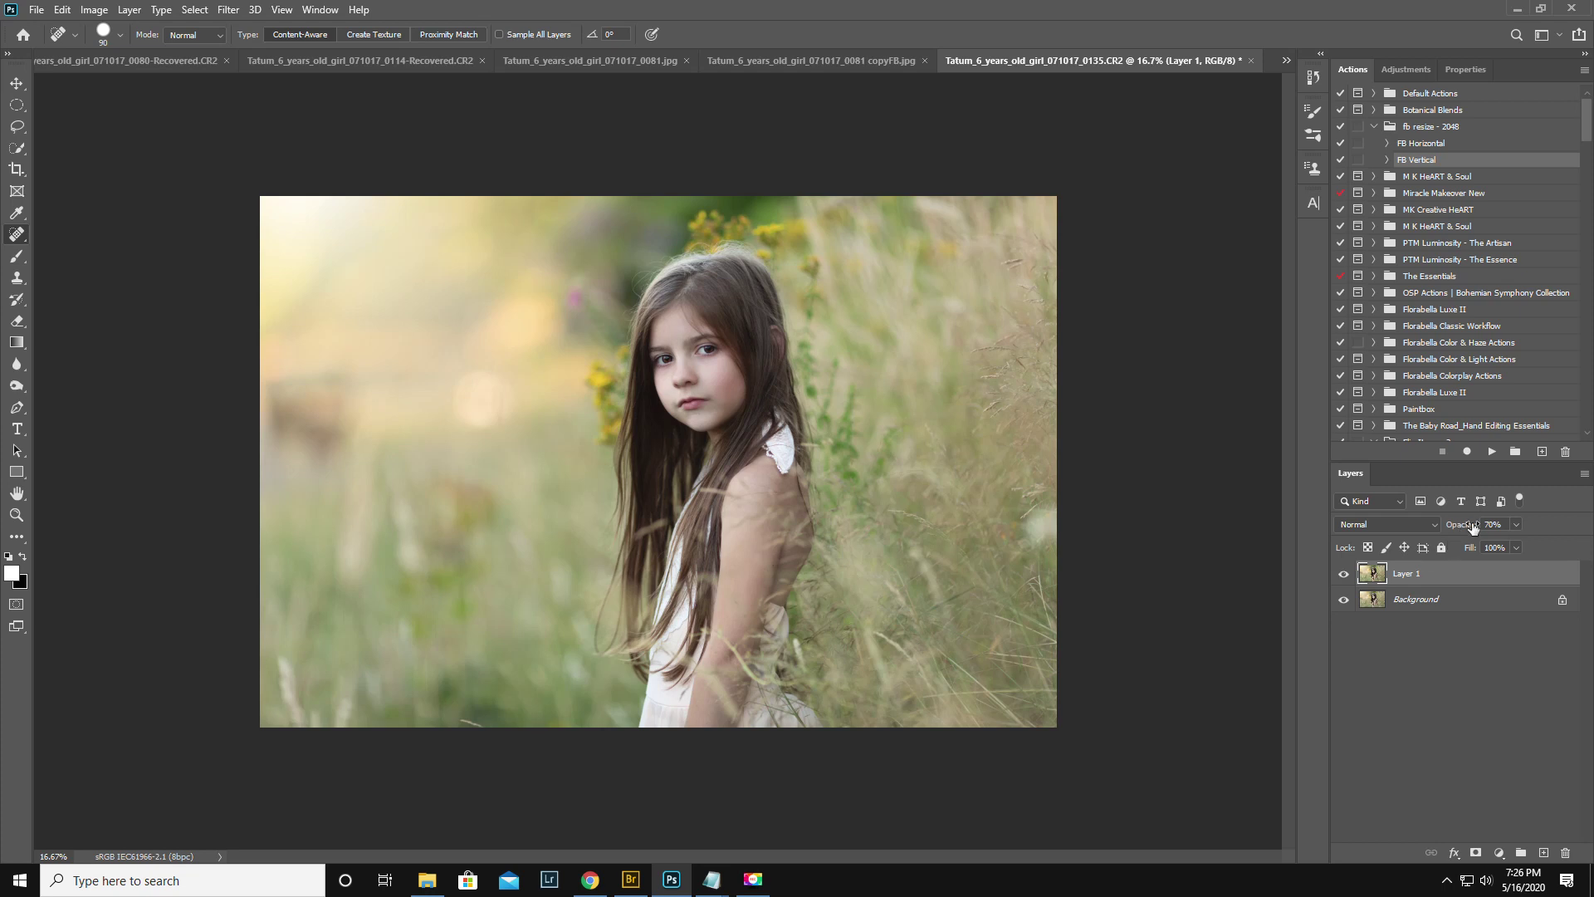
# Reduce Layer 1 to 60% opacity, compare again, and merge it down into the Background
pyautogui.moveTo(1463, 530); pyautogui.dragTo(1456, 532)
pyautogui.click(1343, 574)
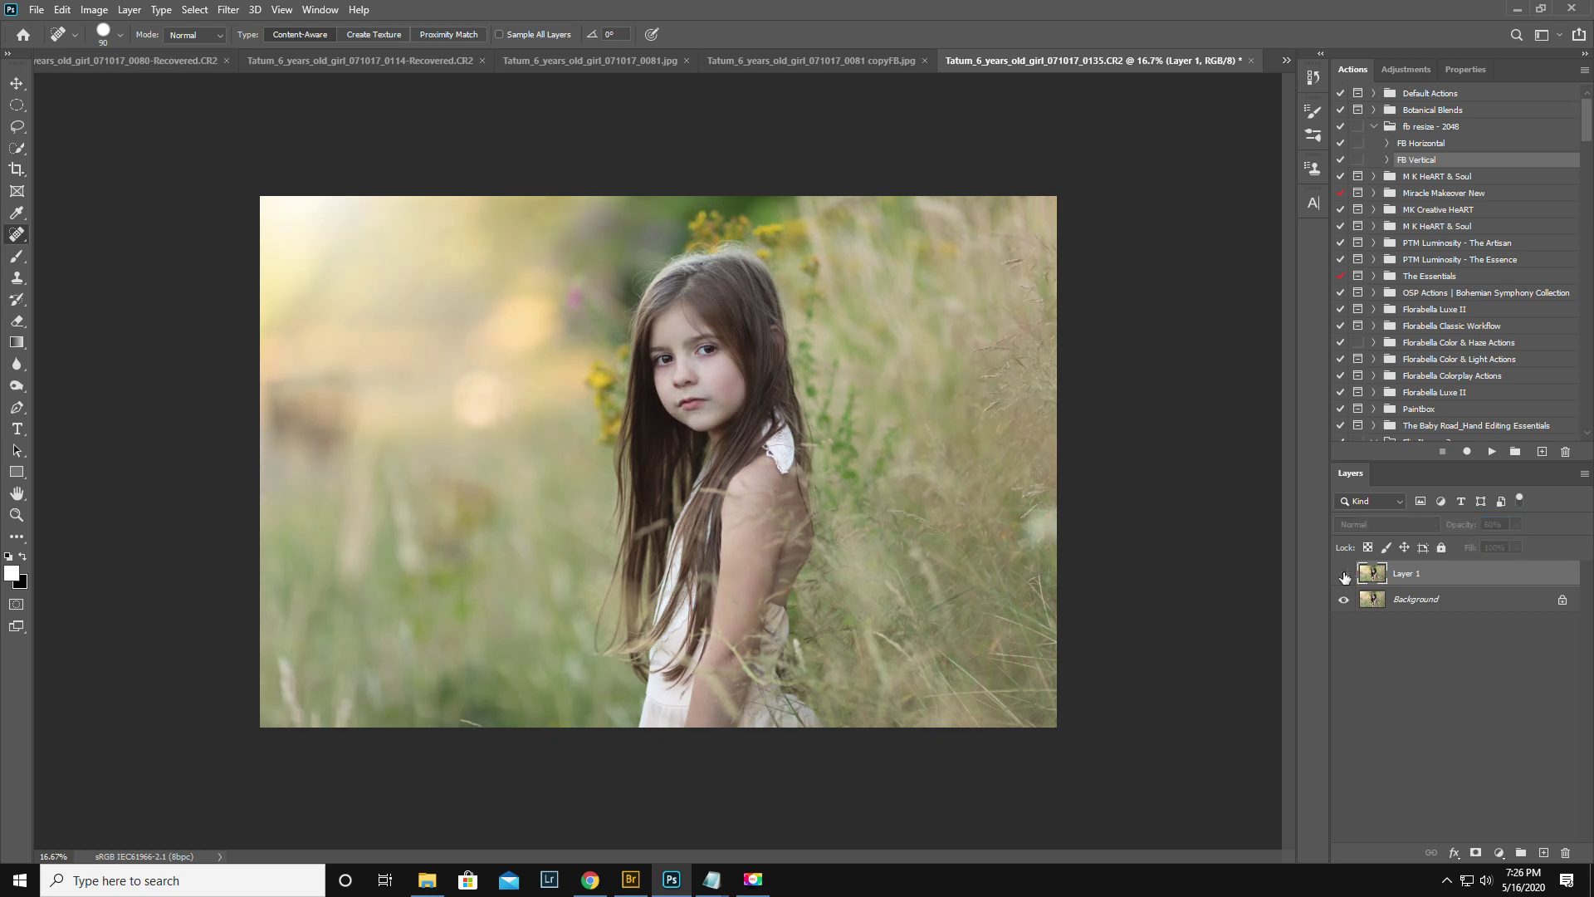
pyautogui.click(1343, 573)
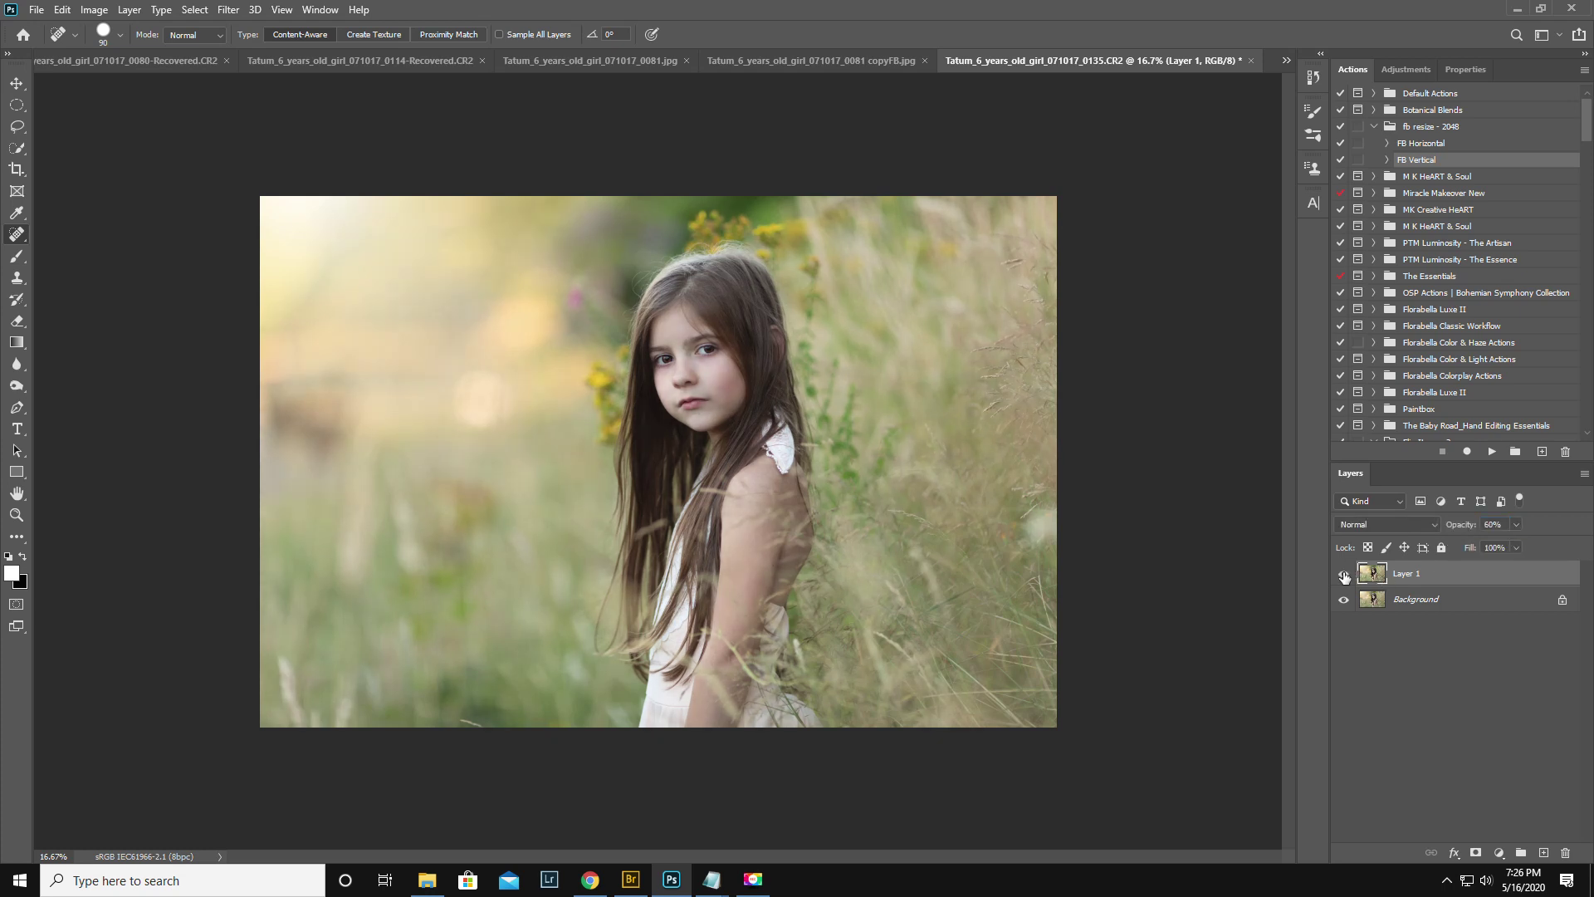
pyautogui.click(1343, 574)
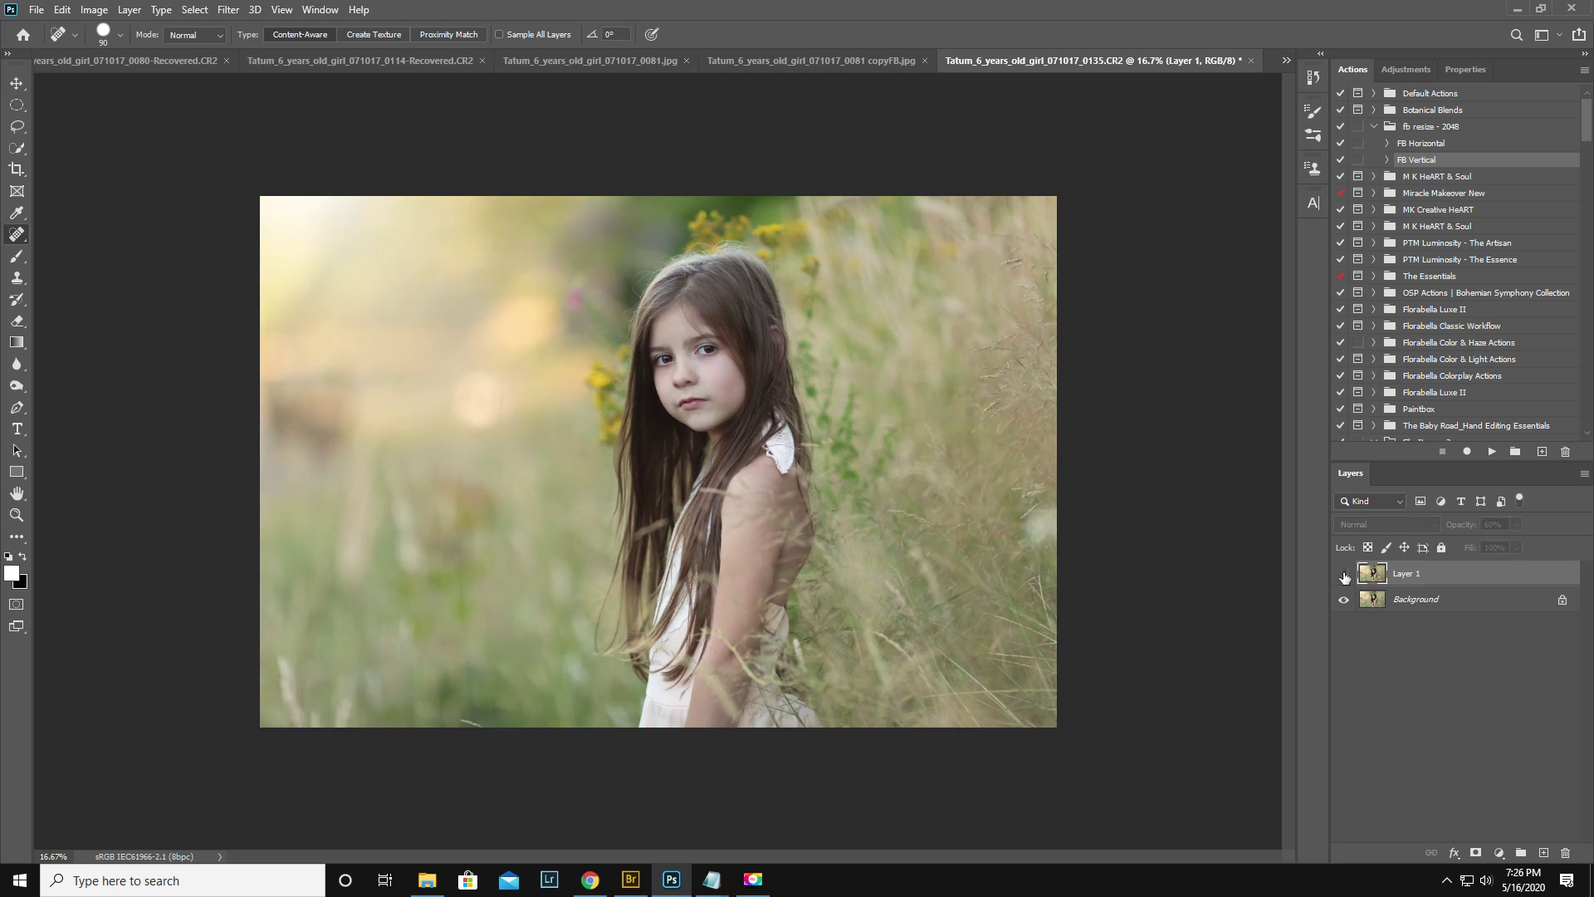
pyautogui.click(1344, 574)
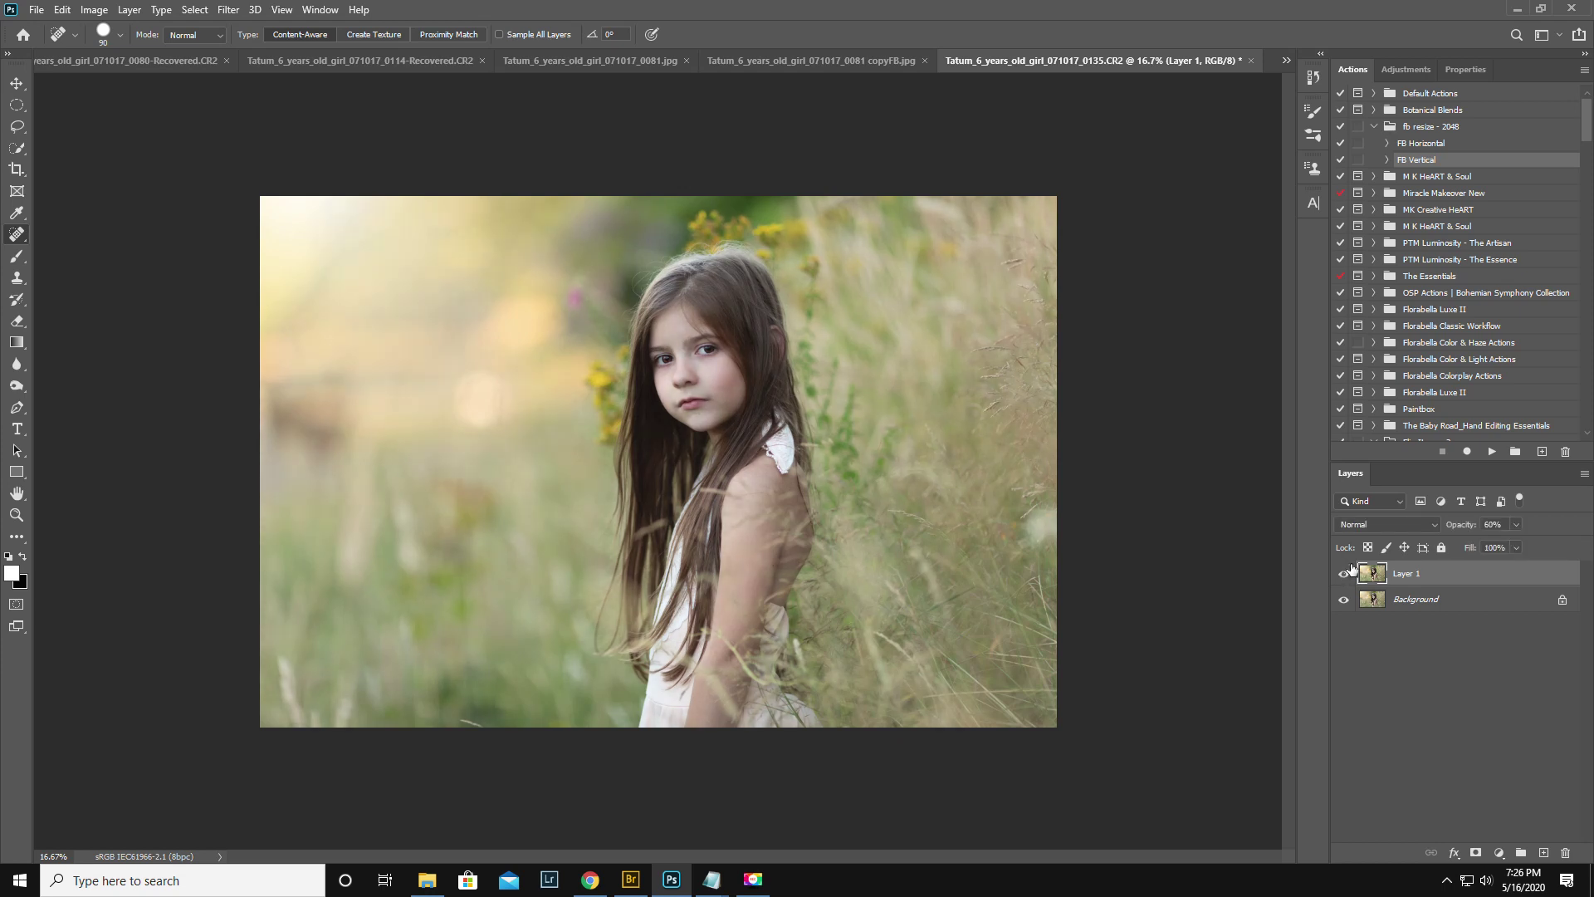
pyautogui.click(1343, 575)
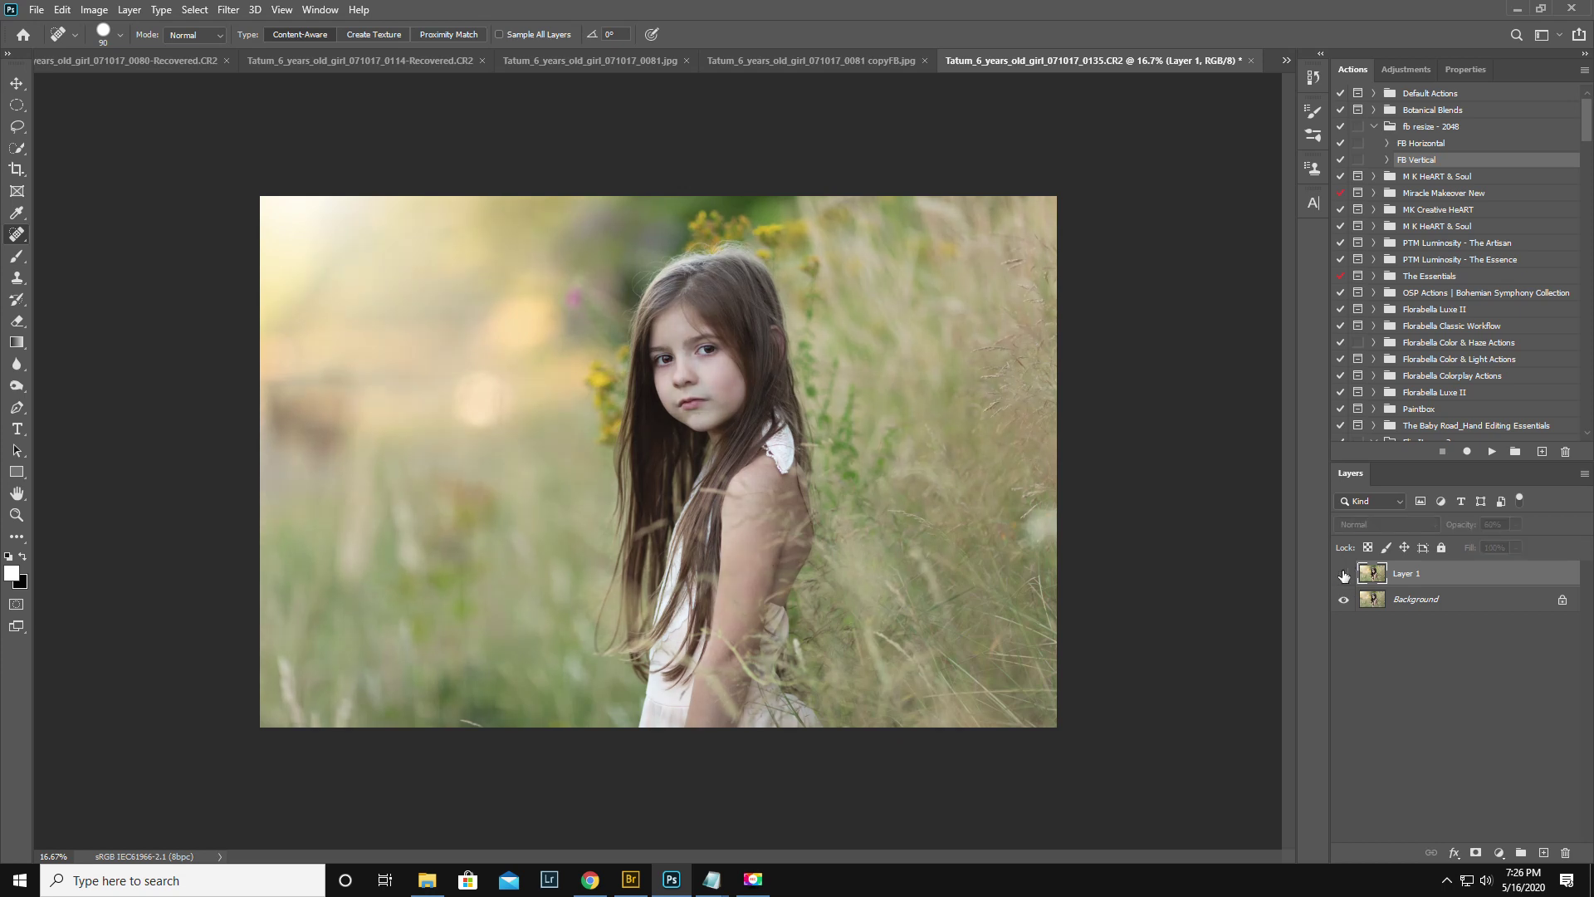
pyautogui.click(1343, 575)
pyautogui.click(1343, 575)
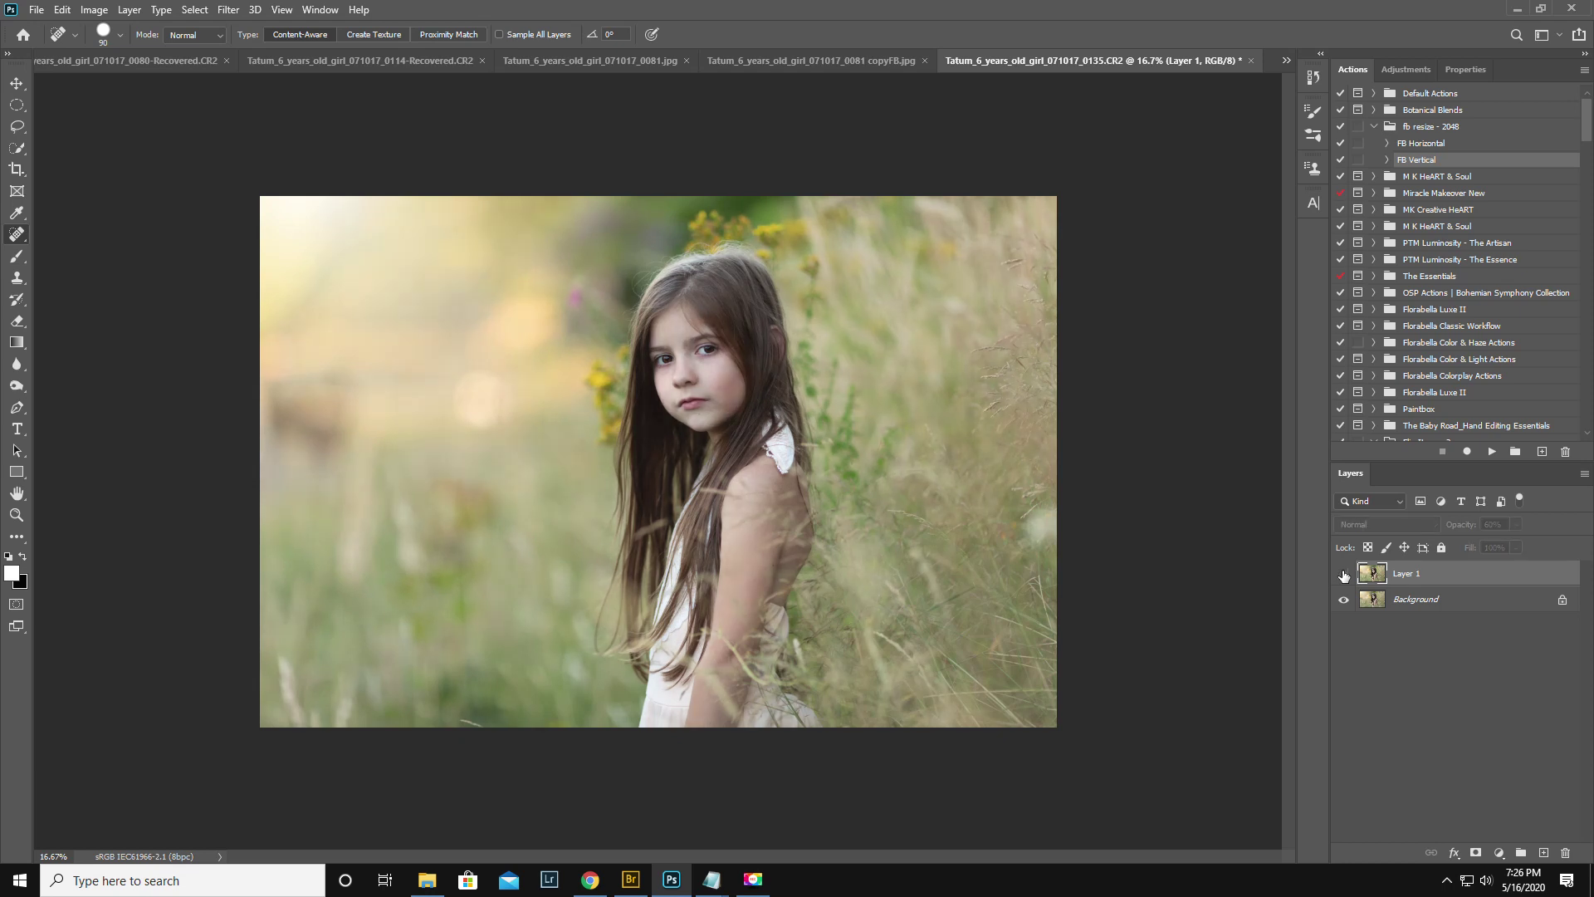
pyautogui.click(1344, 574)
pyautogui.click(1585, 474)
pyautogui.click(1457, 769)
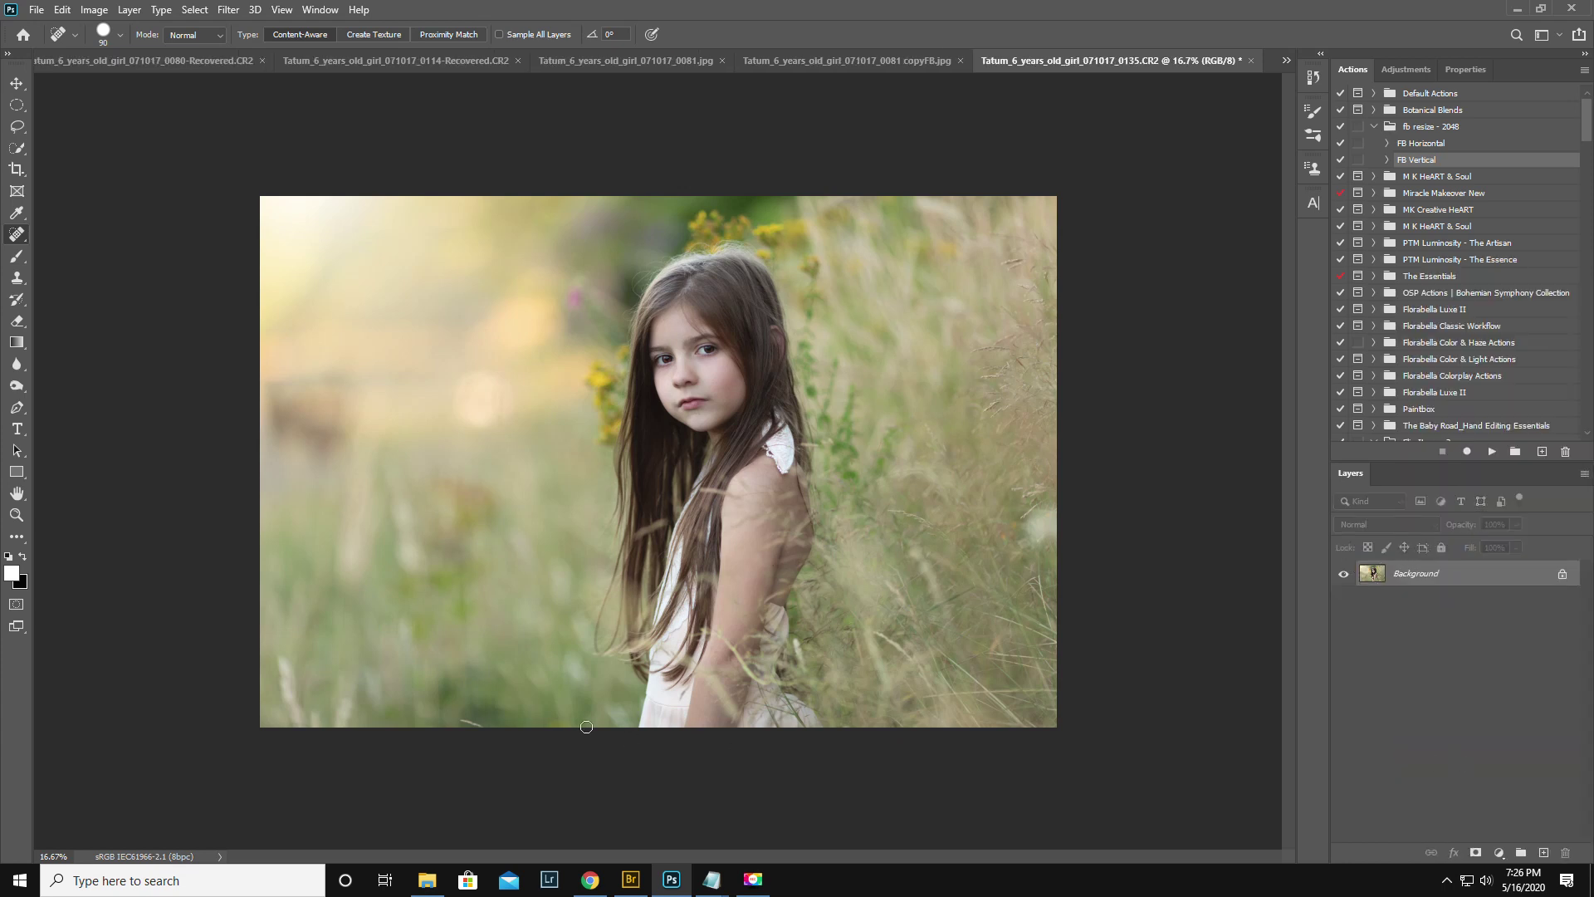
# Heal a spot near the bottom edge, then draw a 579.8 px feathered ellipse around the girl
pyautogui.moveTo(459, 715); pyautogui.dragTo(489, 731)
pyautogui.click(16, 105)
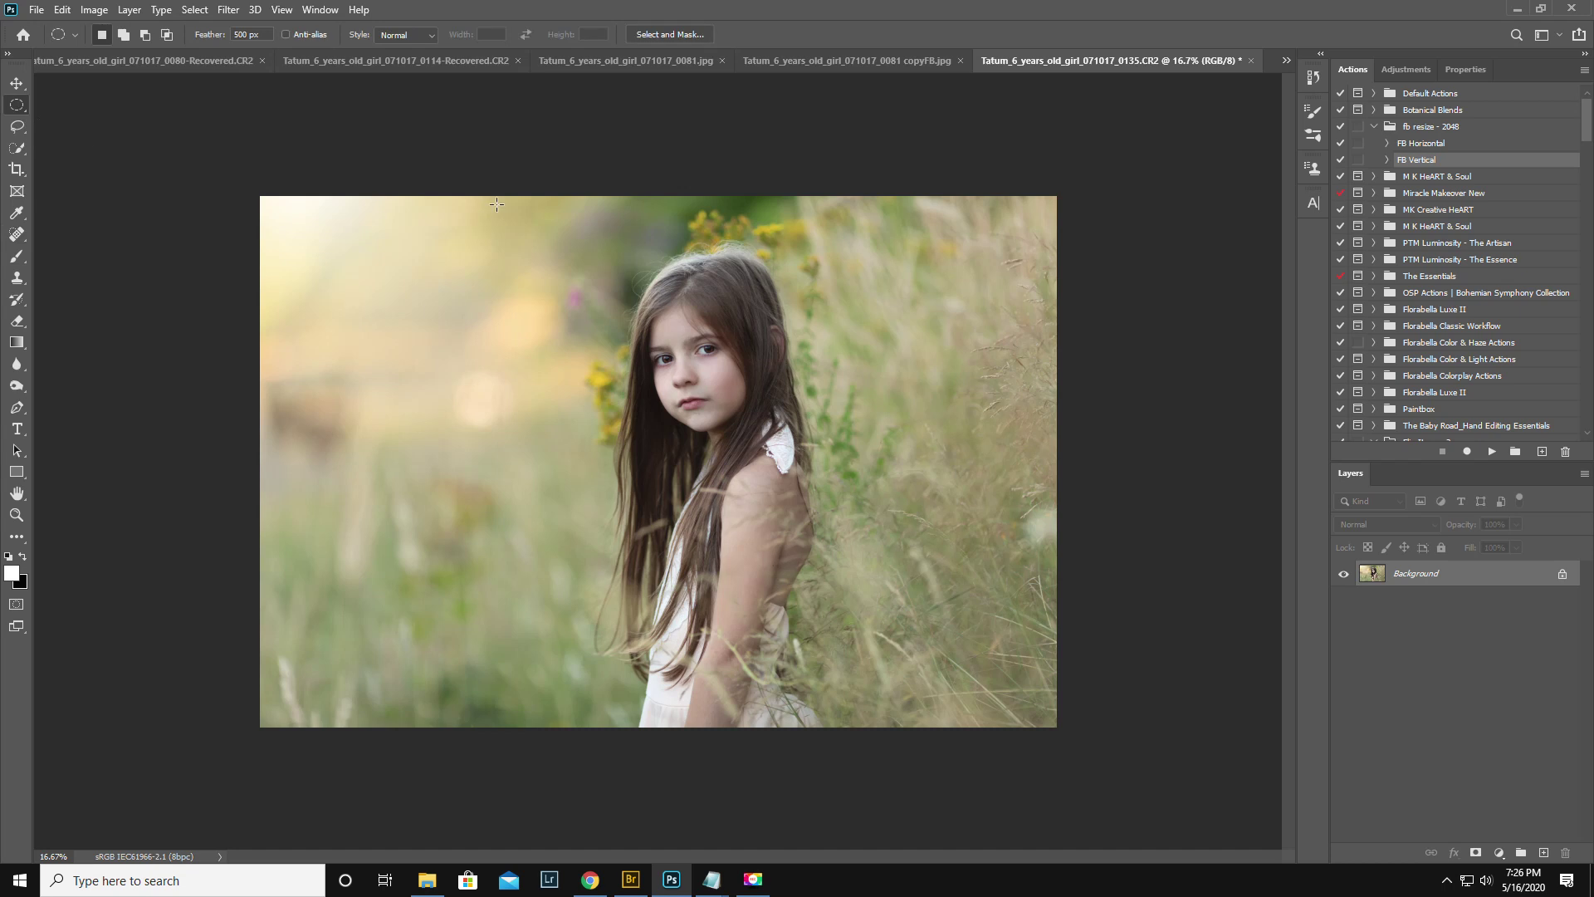
pyautogui.moveTo(217, 35); pyautogui.dragTo(284, 35)
pyautogui.moveTo(496, 218); pyautogui.dragTo(941, 735)
pyautogui.moveTo(749, 582)
pyautogui.mouseDown()
pyautogui.moveTo(714, 574)
pyautogui.moveTo(724, 592)
pyautogui.moveTo(726, 576)
pyautogui.mouseUp()
# Invert the selection, copy the edges to a new layer, and set it to Multiply
pyautogui.hotkey('ctrl', 'shift', 'i')
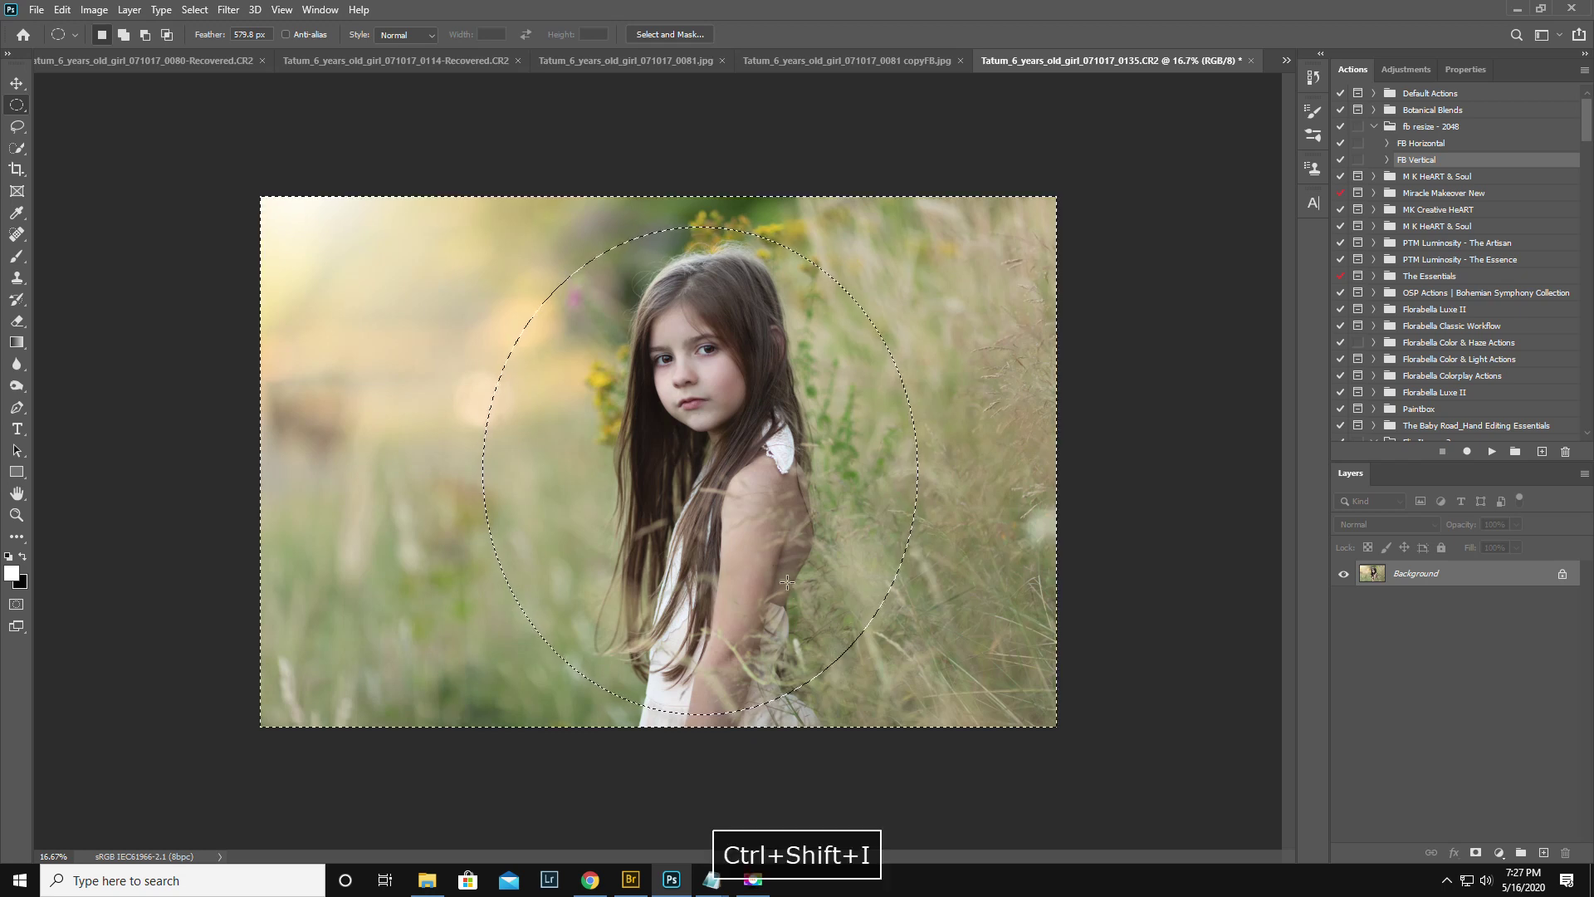
pyautogui.hotkey('ctrl', 'j')
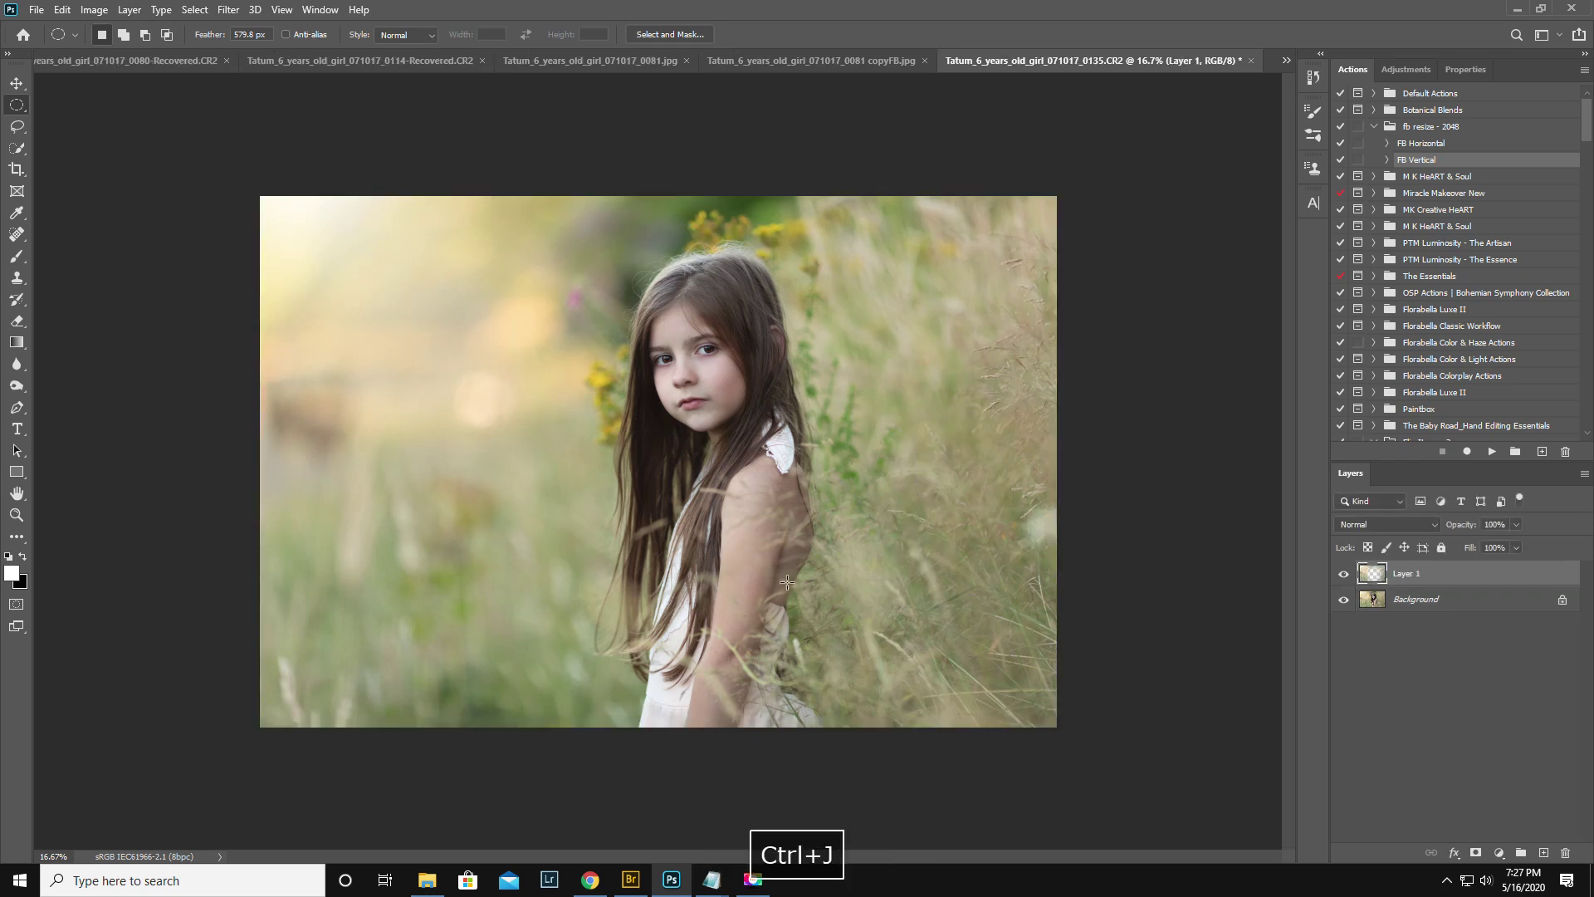
pyautogui.click(1361, 524)
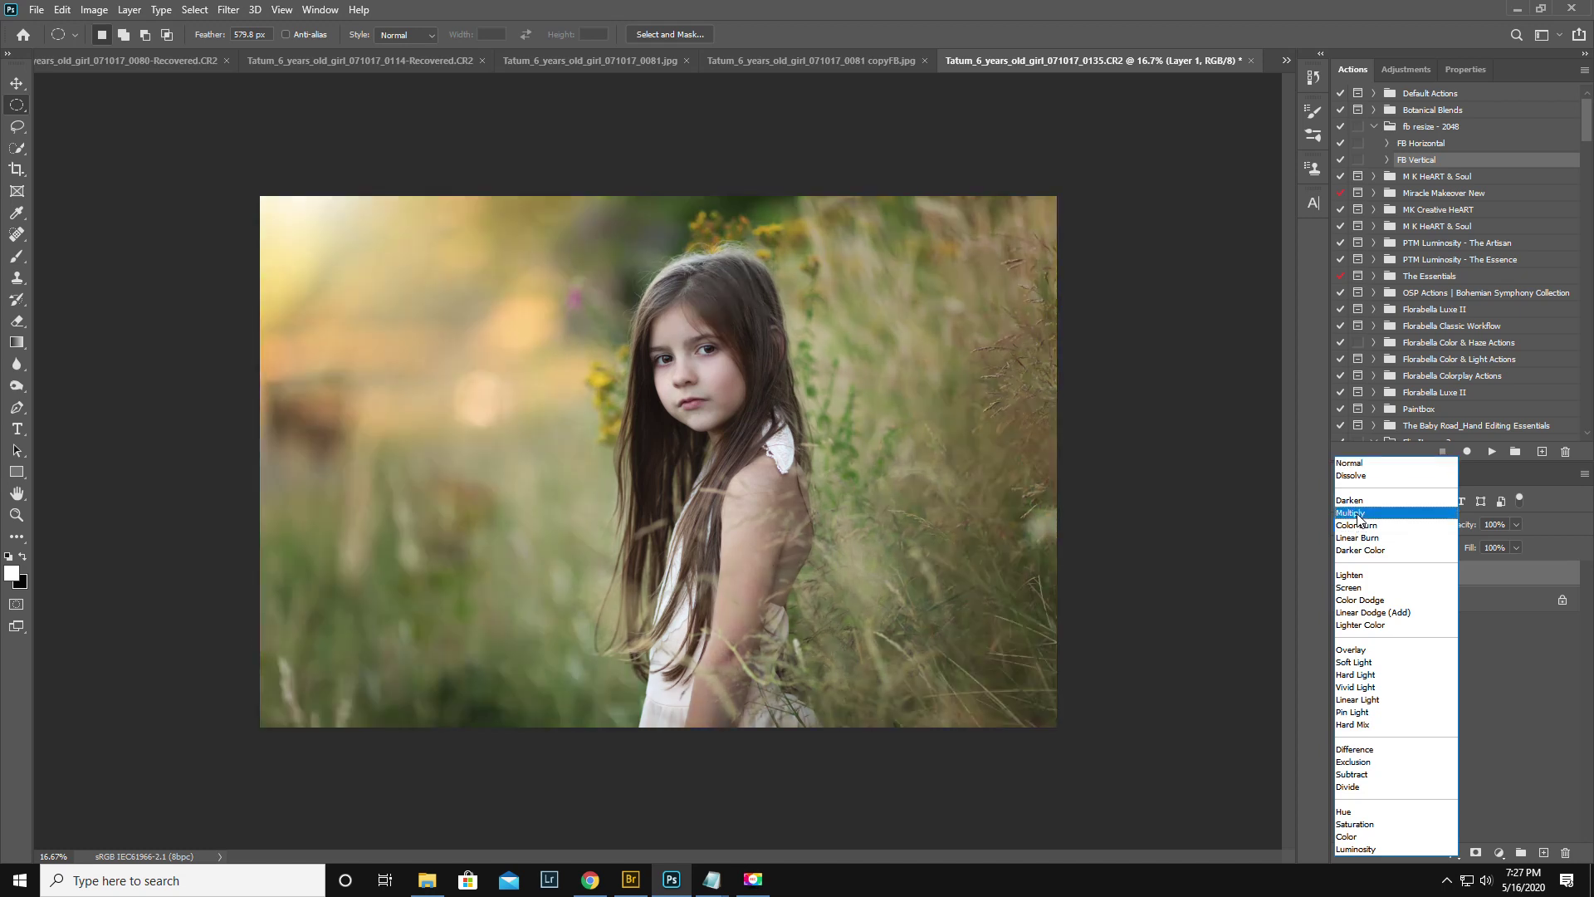
pyautogui.click(1359, 513)
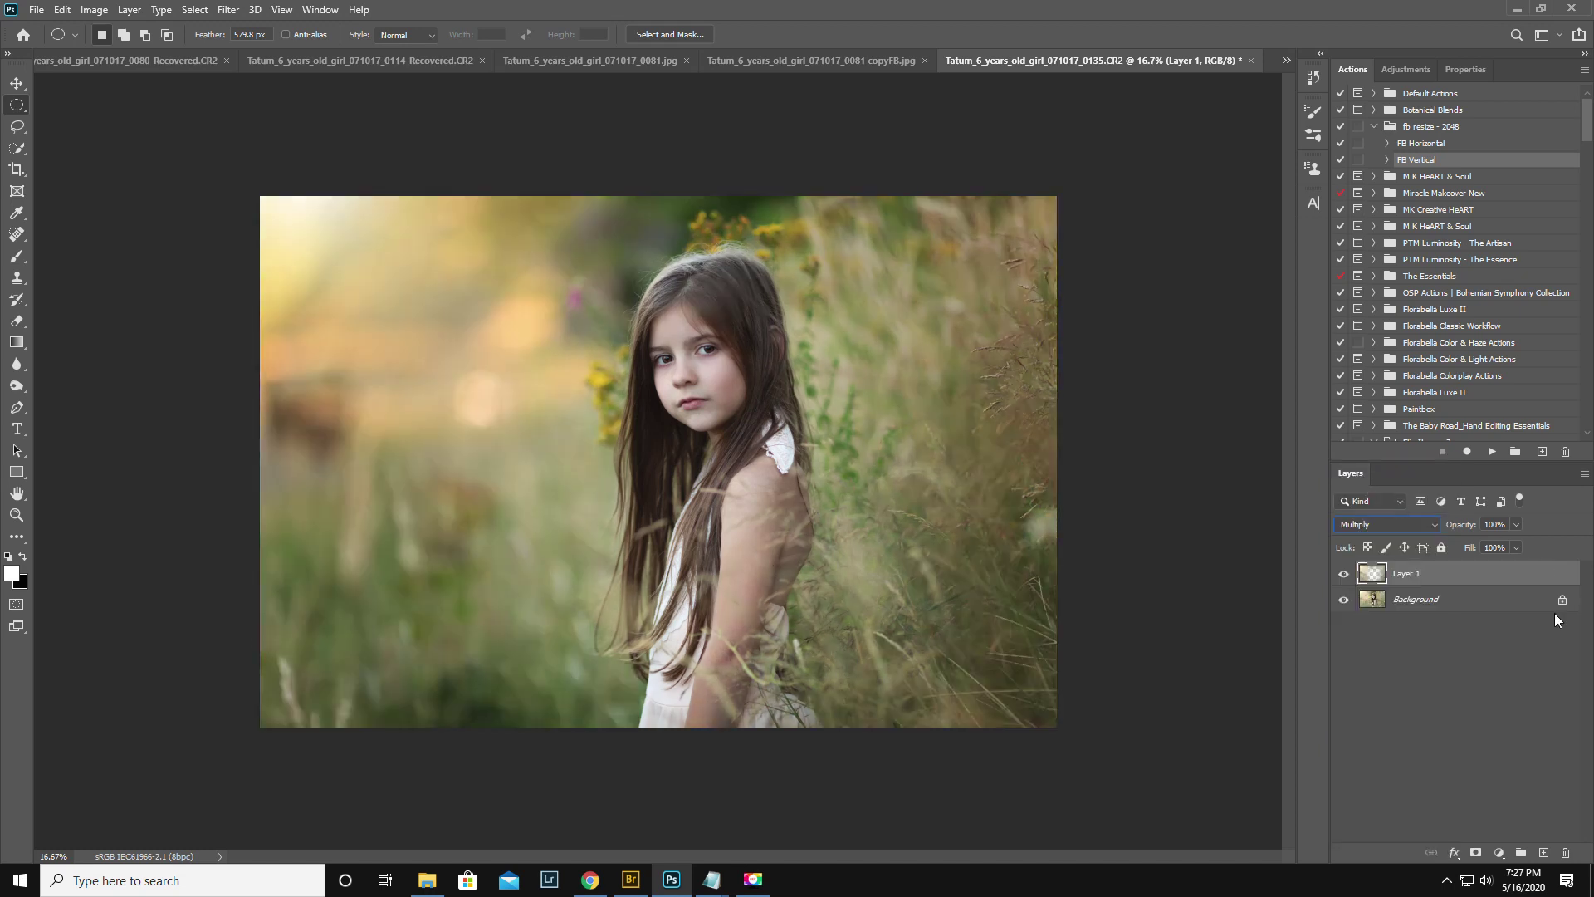
pyautogui.click(1344, 573)
pyautogui.click(1345, 574)
# Lower the edge layer to 53% opacity and flatten the image
pyautogui.moveTo(1465, 529); pyautogui.dragTo(1428, 544)
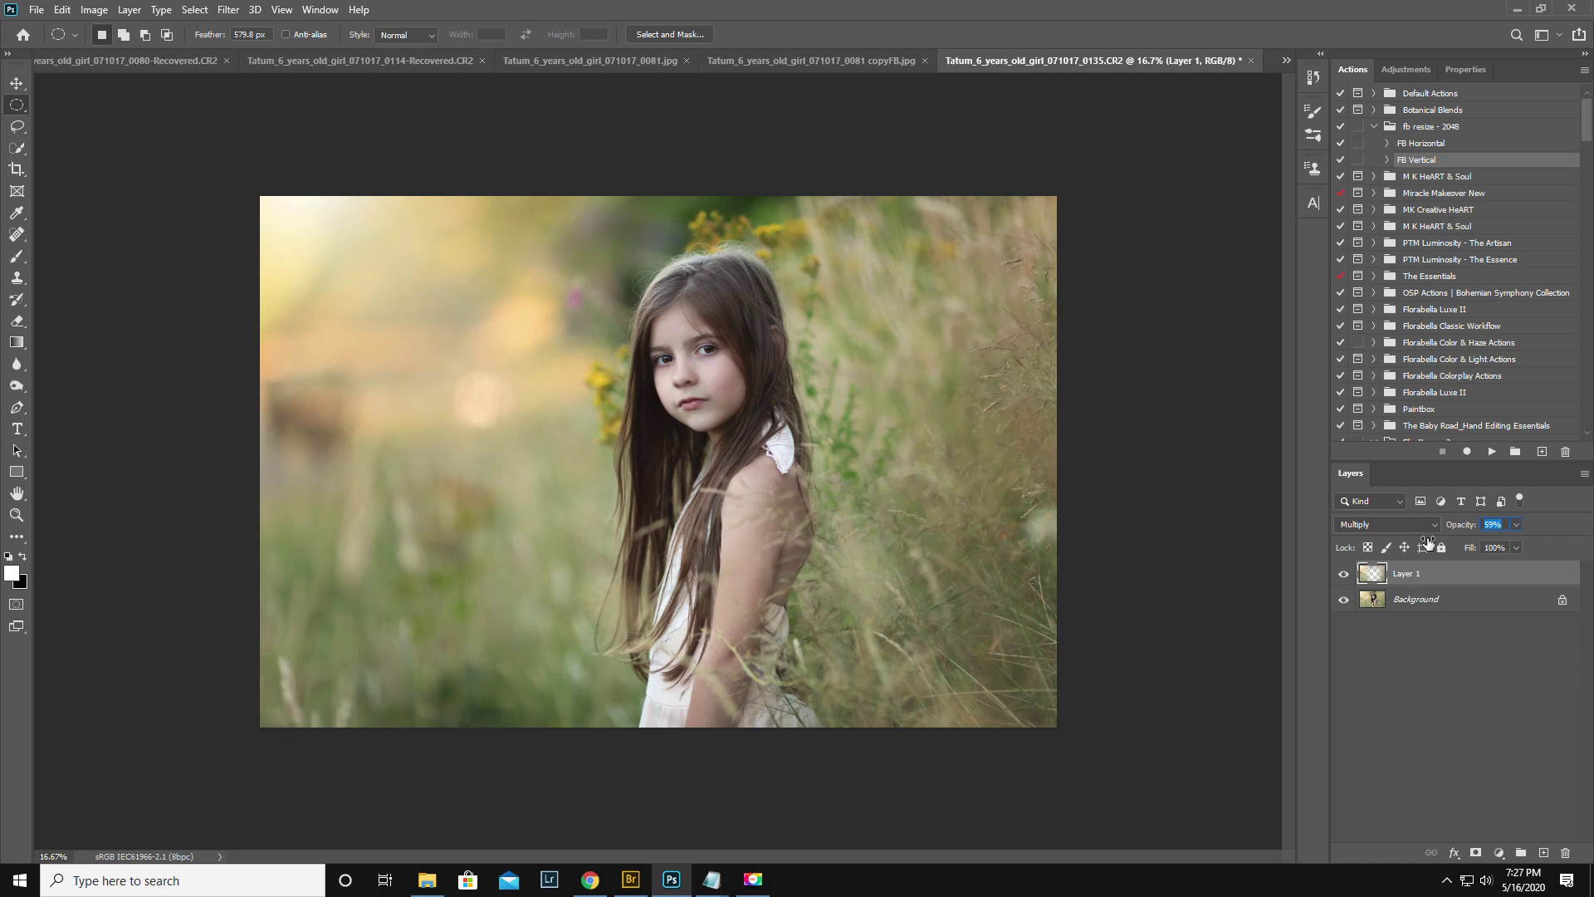
pyautogui.click(1344, 573)
pyautogui.click(1344, 575)
pyautogui.click(1586, 475)
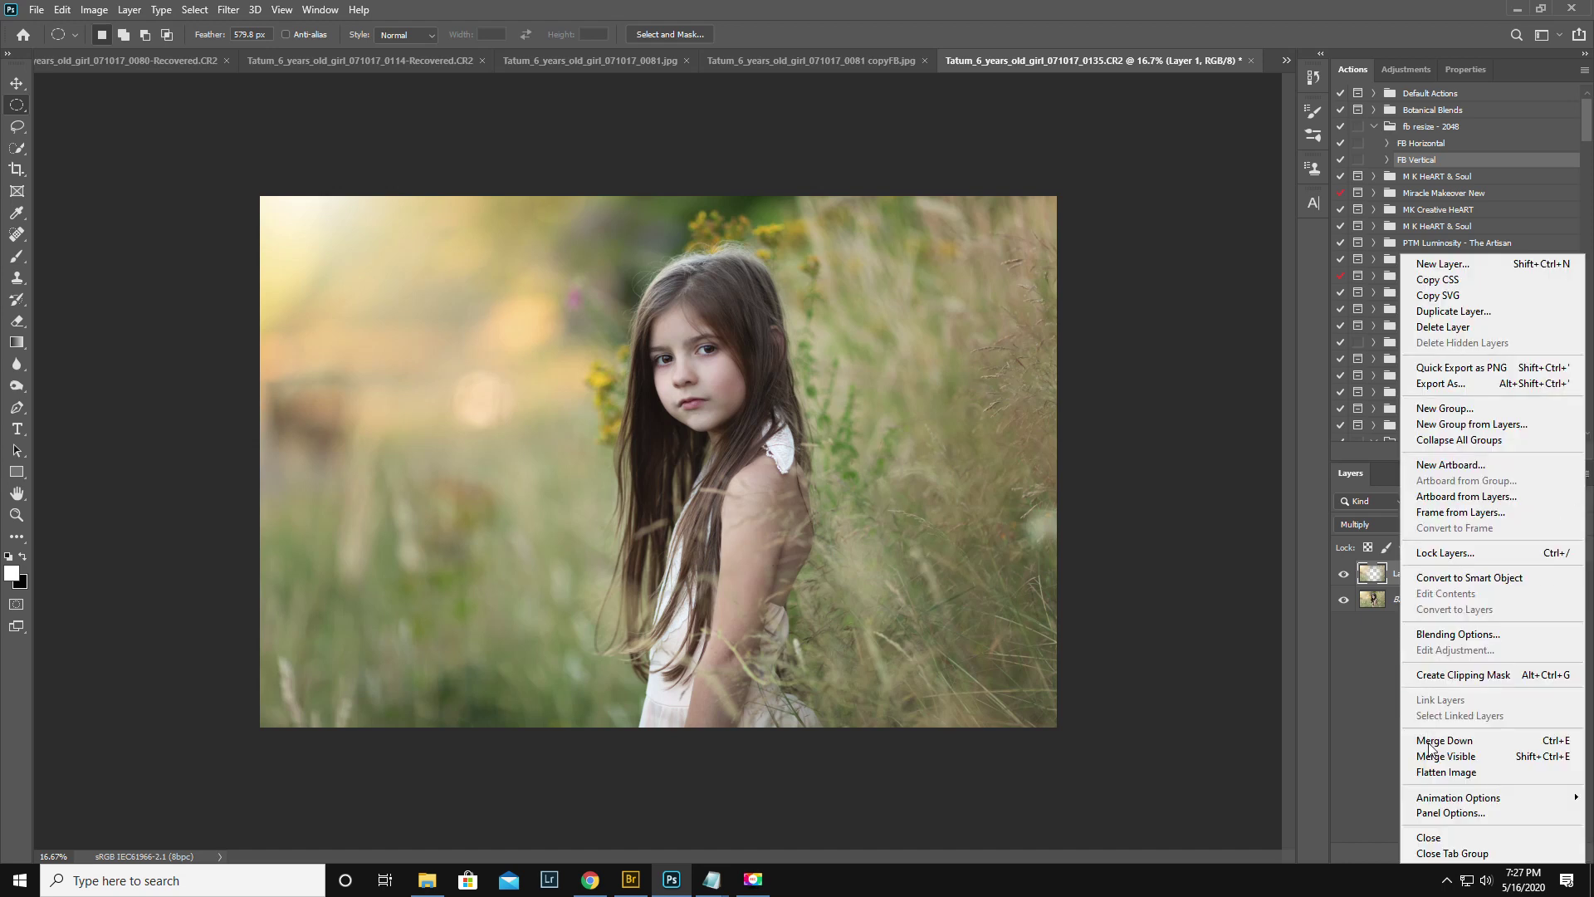
pyautogui.click(1445, 772)
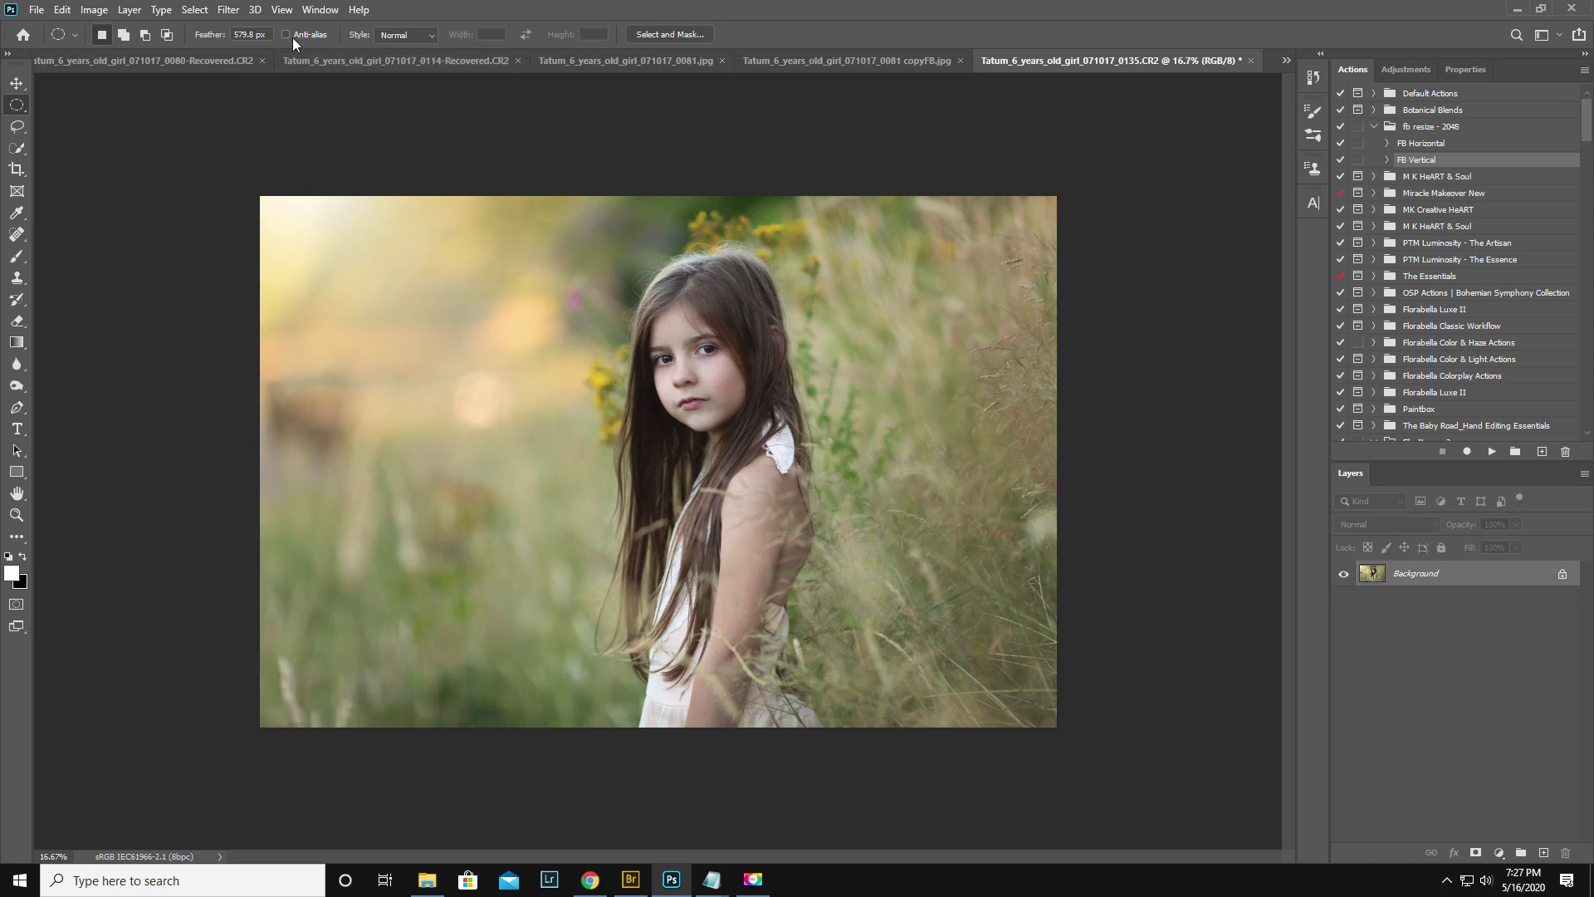
pyautogui.click(229, 10)
# In Liquify, freeze the girl's face with an enlarged Freeze Mask brush
pyautogui.click(248, 146)
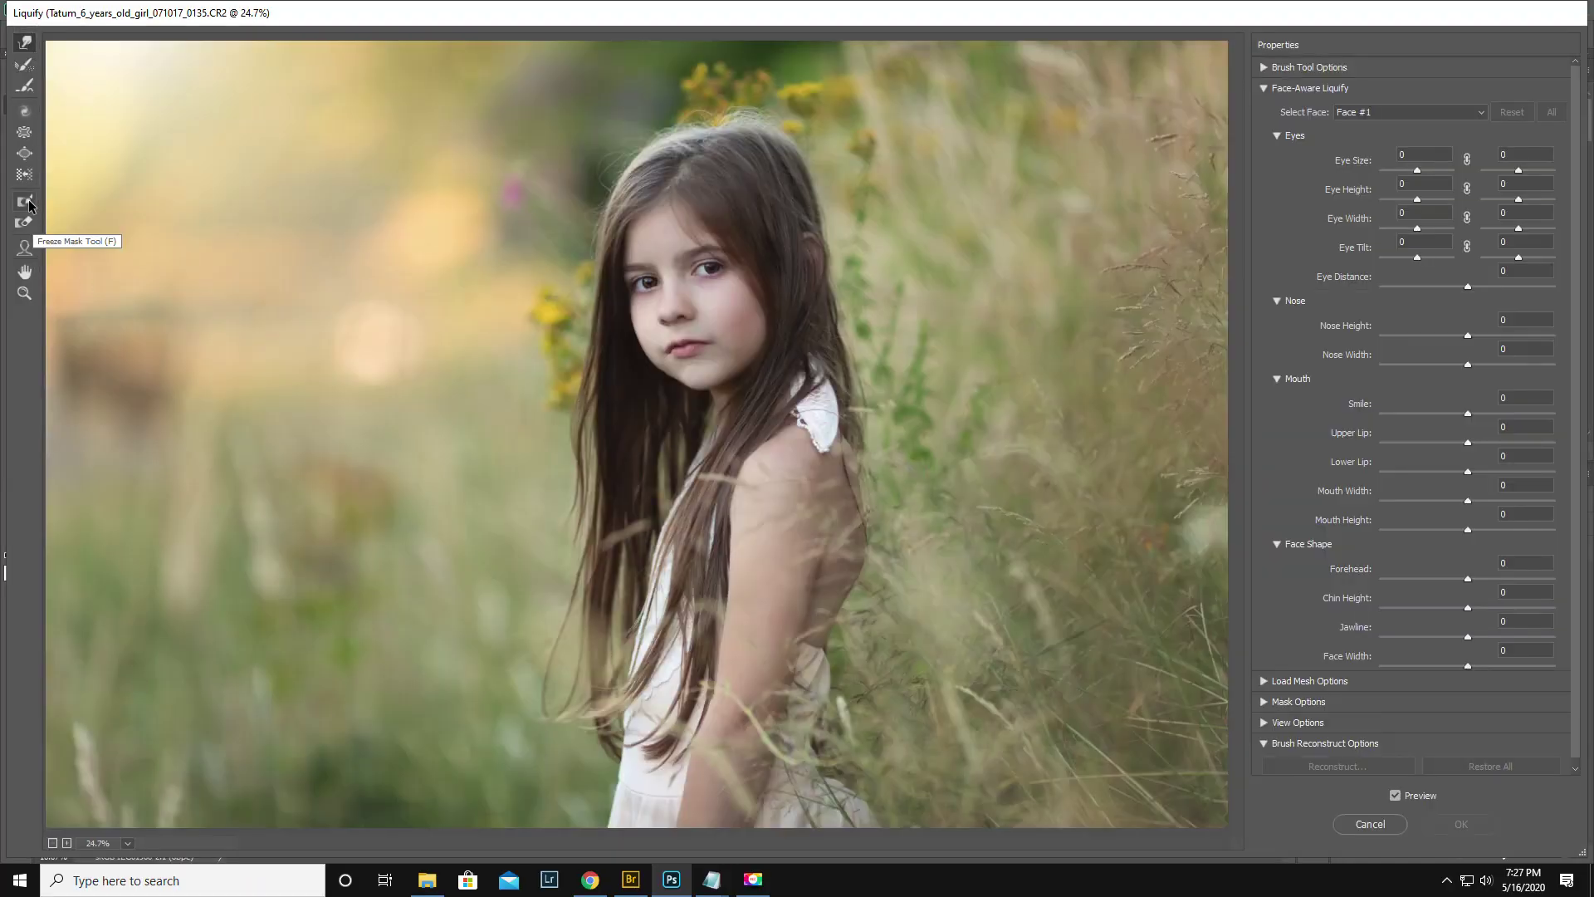
pyautogui.click(25, 201)
pyautogui.press(']')
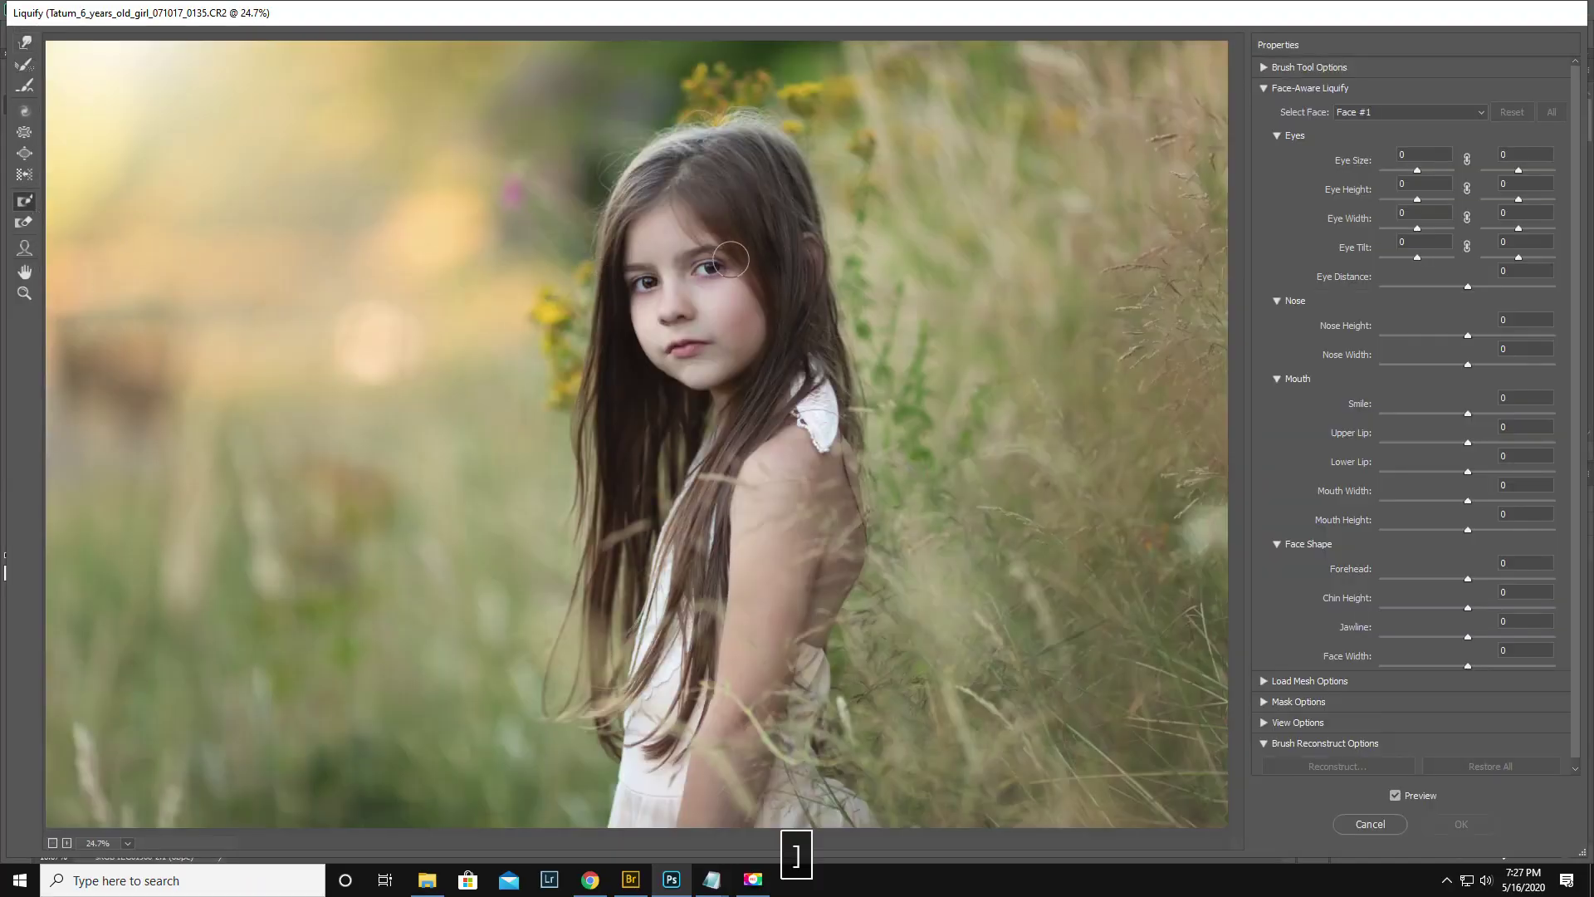
pyautogui.moveTo(669, 203)
pyautogui.mouseDown()
pyautogui.moveTo(637, 305)
pyautogui.moveTo(682, 370)
pyautogui.moveTo(731, 360)
pyautogui.moveTo(748, 314)
pyautogui.moveTo(737, 264)
pyautogui.moveTo(674, 223)
pyautogui.moveTo(678, 297)
pyautogui.mouseUp()
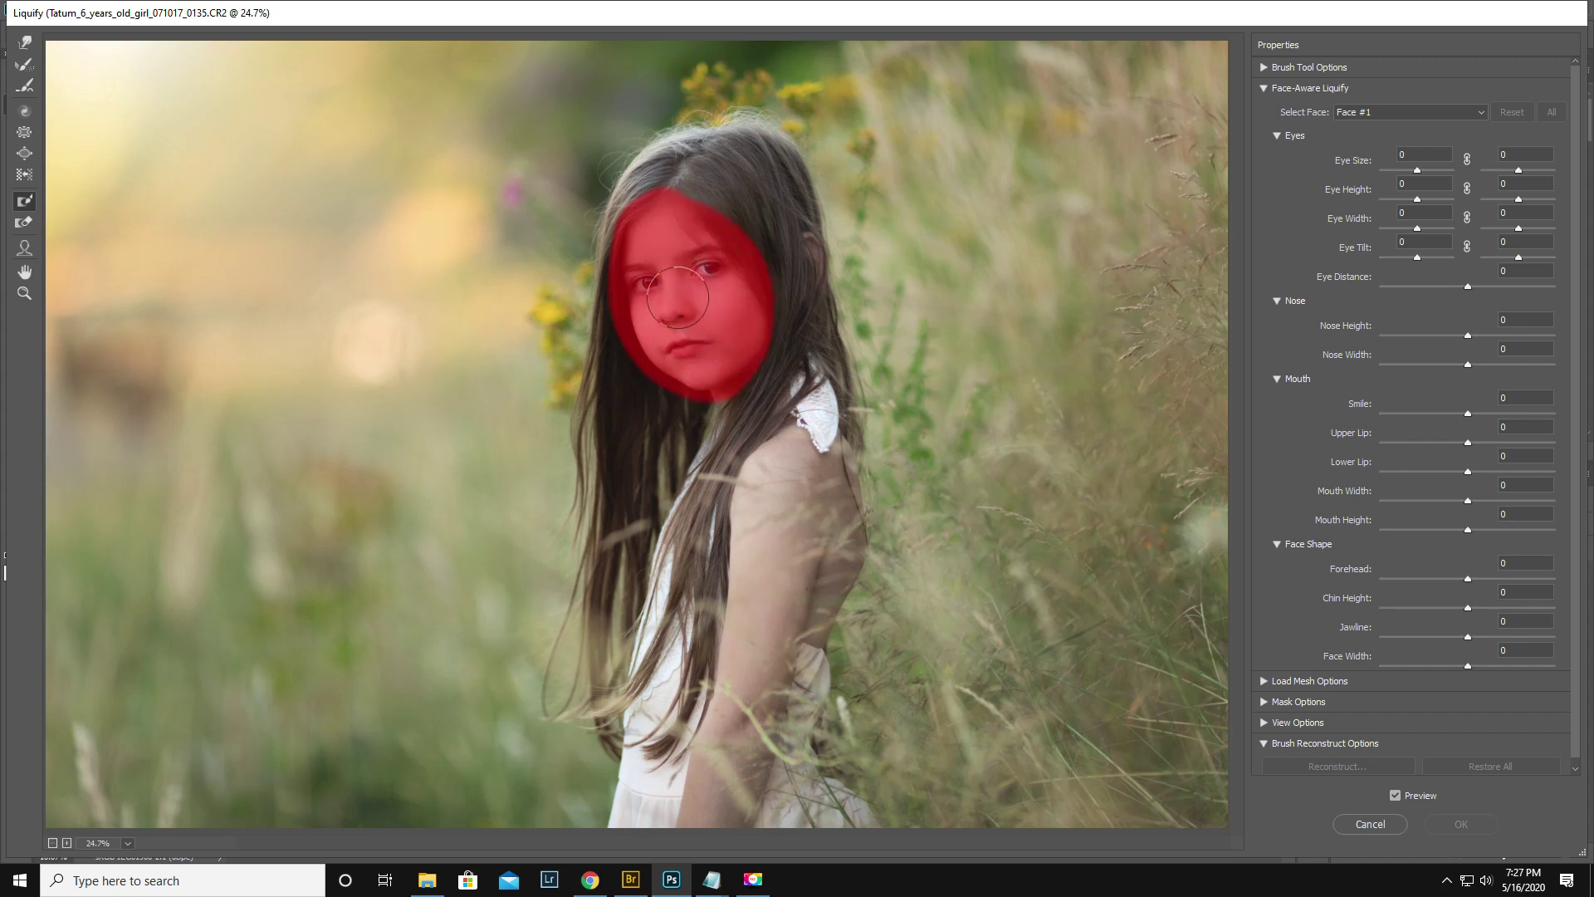
# Push the girl's long hair outward with the Forward Warp brush so it looks windblown
pyautogui.click(33, 52)
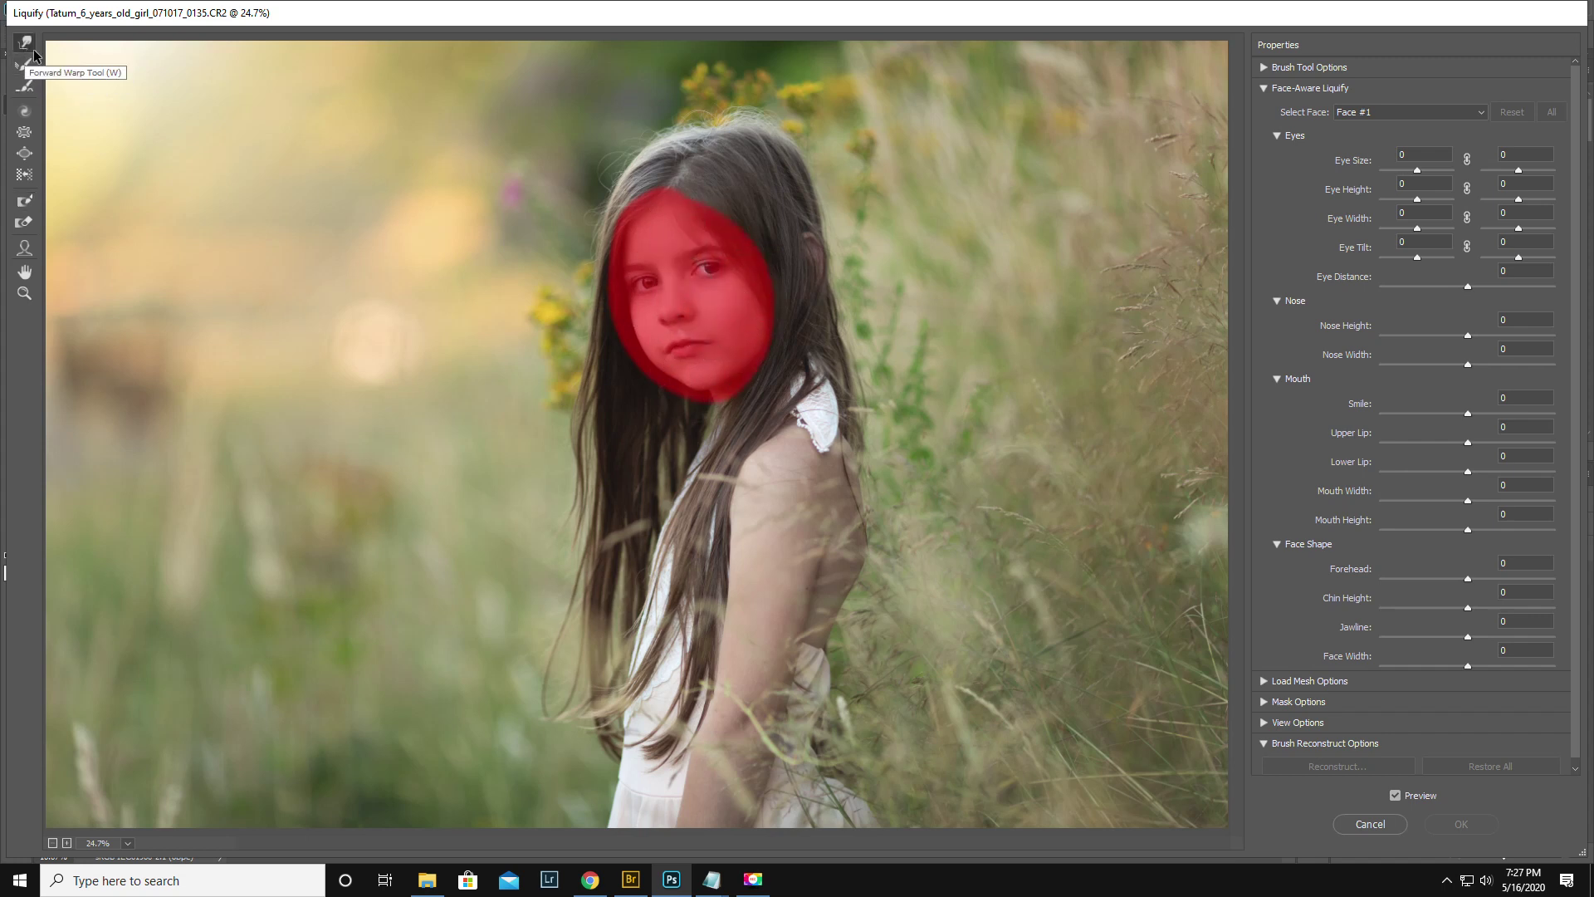
pyautogui.press('[')
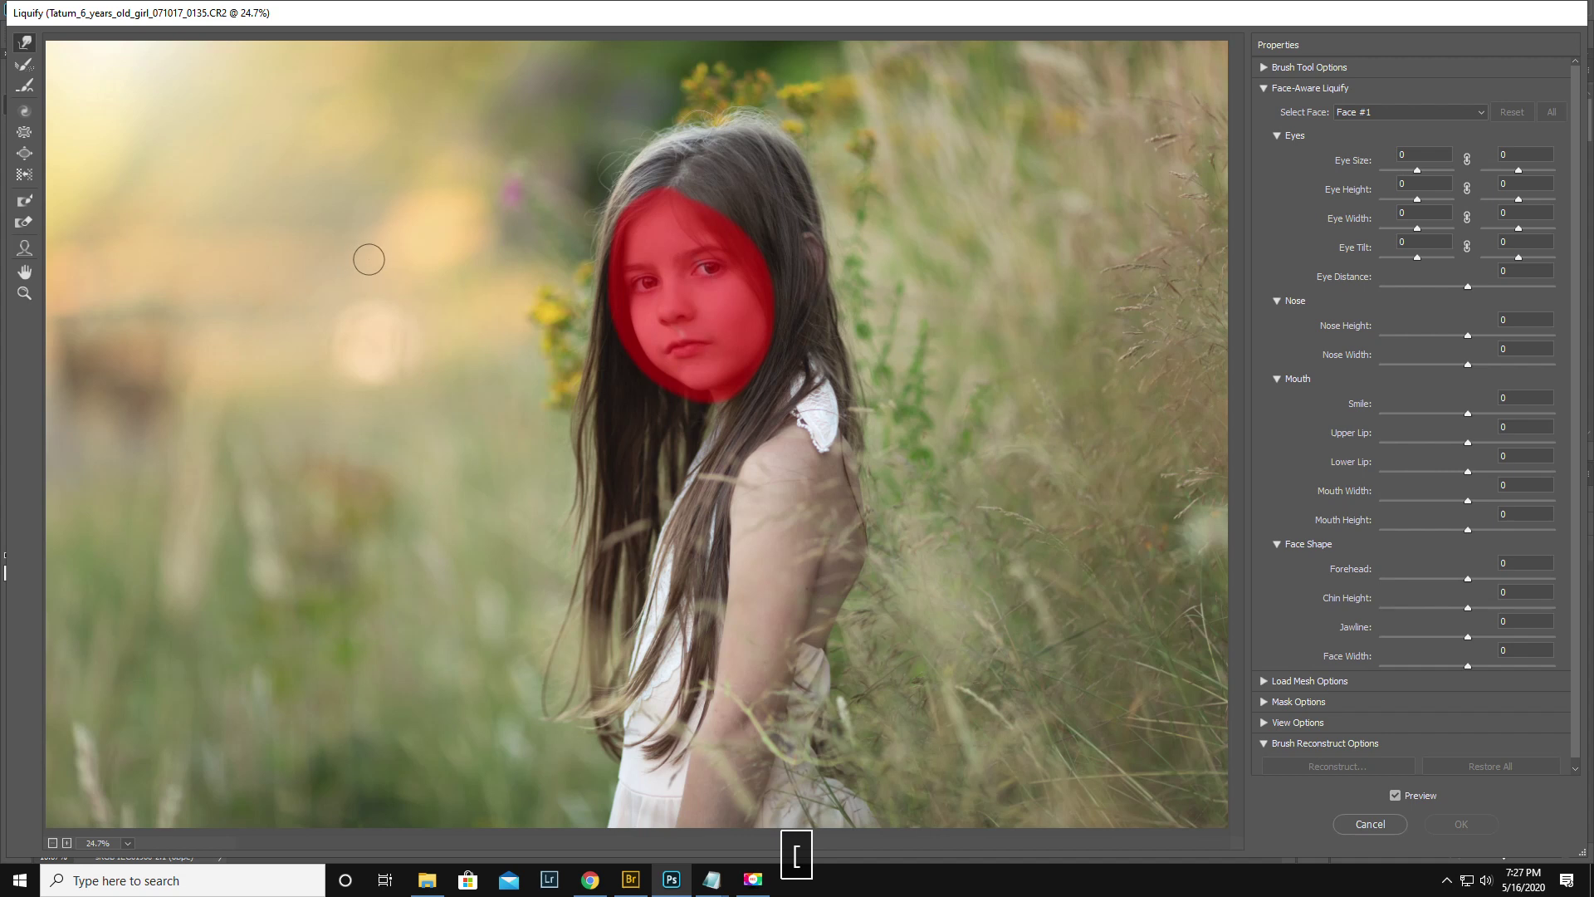
pyautogui.press(']')
pyautogui.press(']')
pyautogui.press(']')
pyautogui.press(']')
pyautogui.press(']')
pyautogui.press(']')
pyautogui.press(']')
pyautogui.press(']')
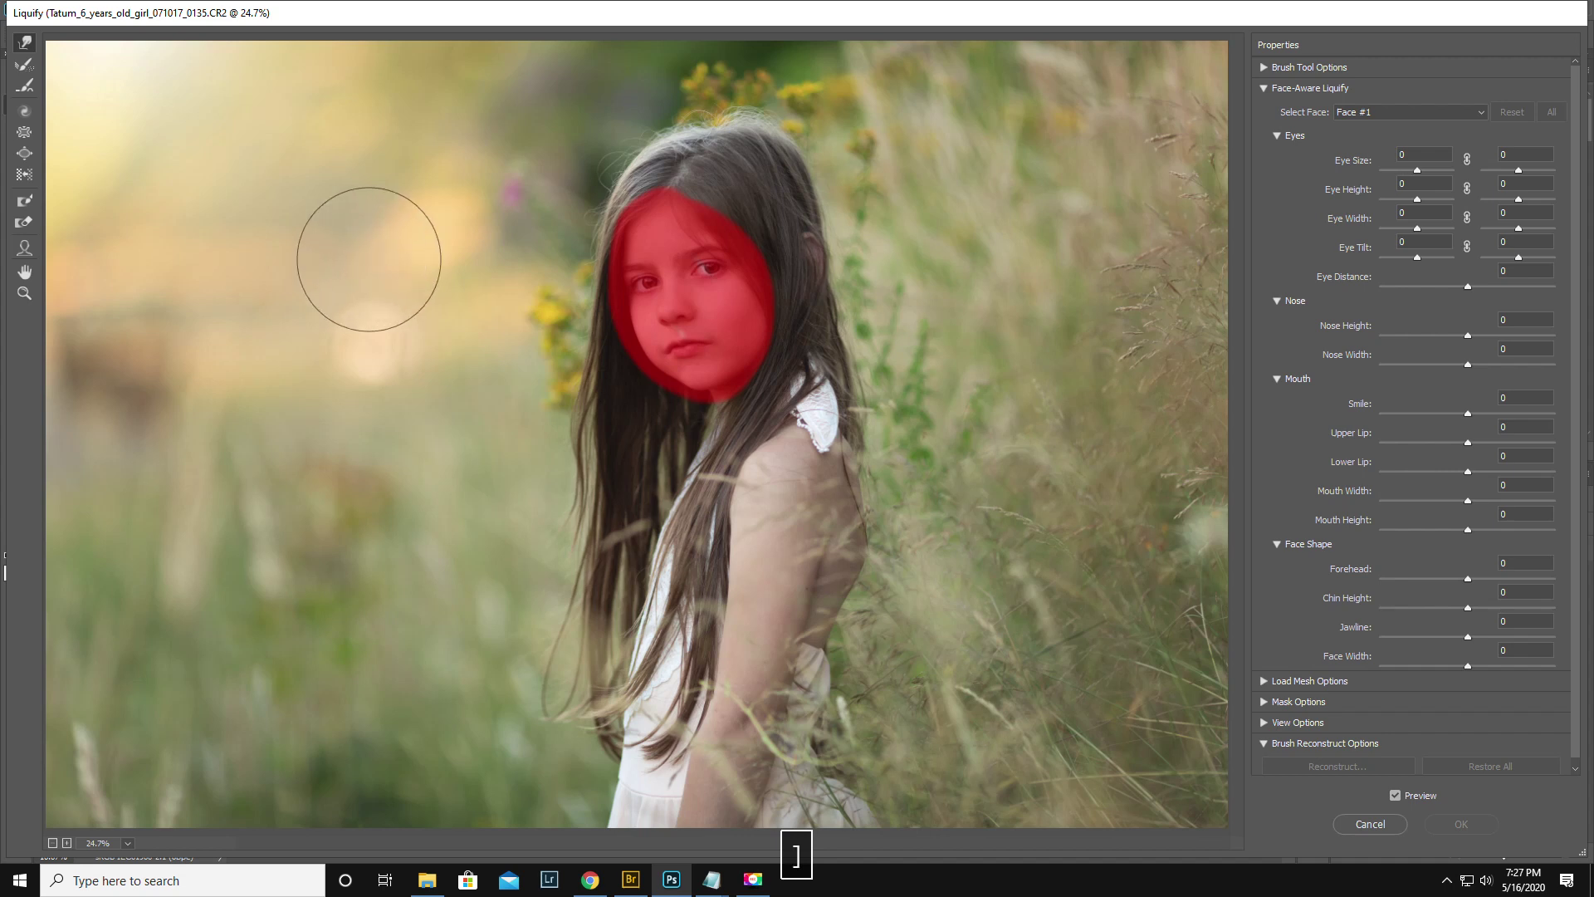
pyautogui.press(']')
pyautogui.press(']')
pyautogui.press('[')
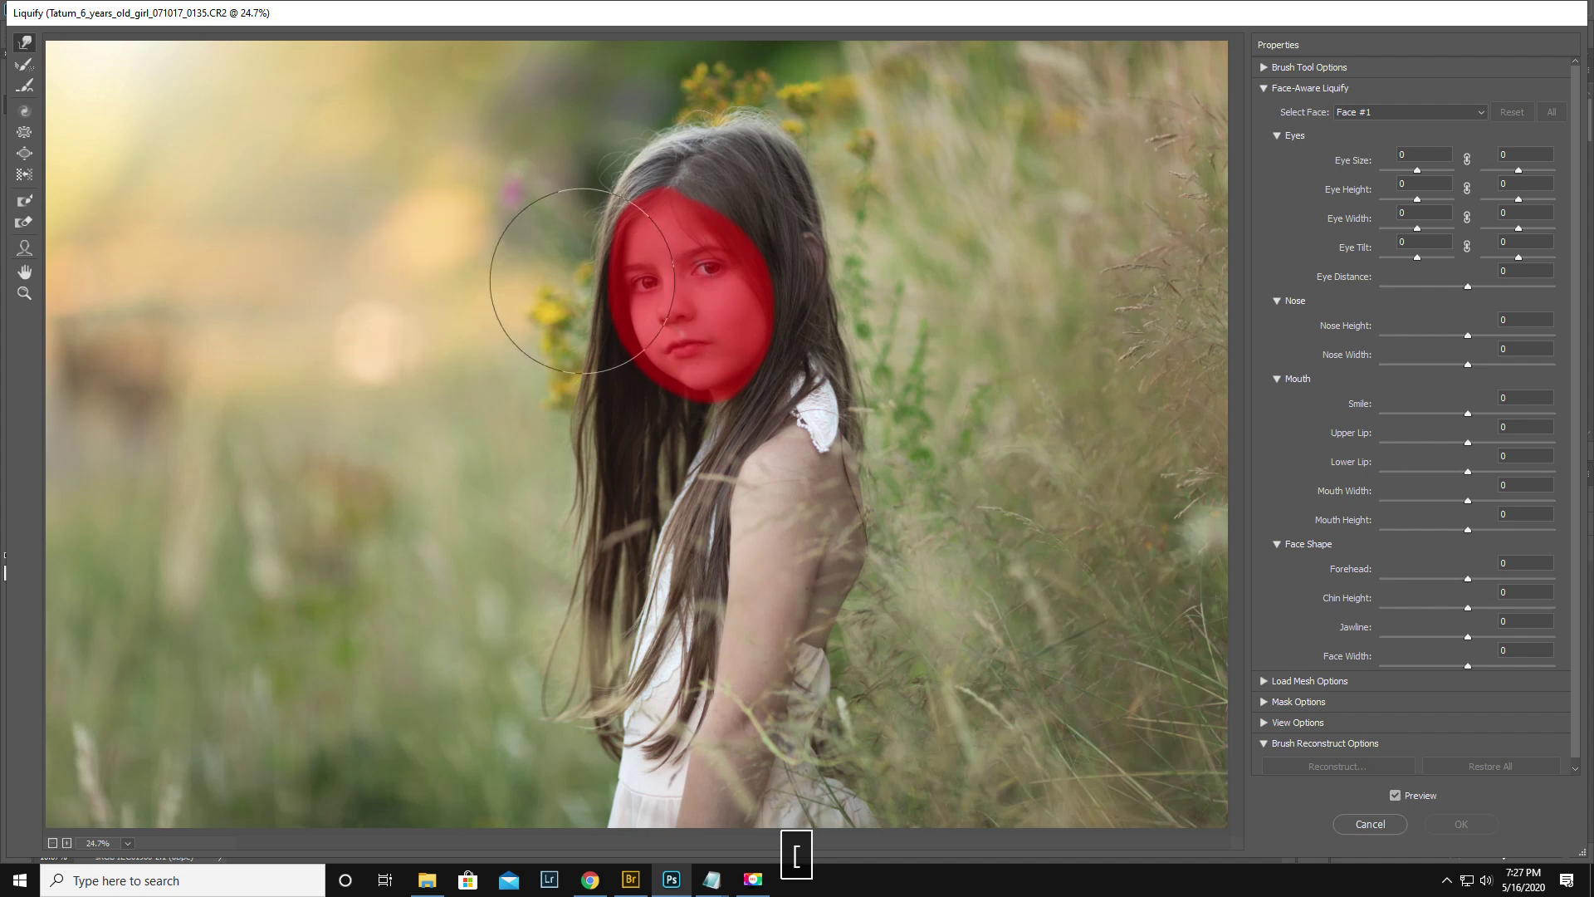
pyautogui.moveTo(552, 267)
pyautogui.mouseDown()
pyautogui.moveTo(569, 220)
pyautogui.moveTo(606, 207)
pyautogui.mouseUp()
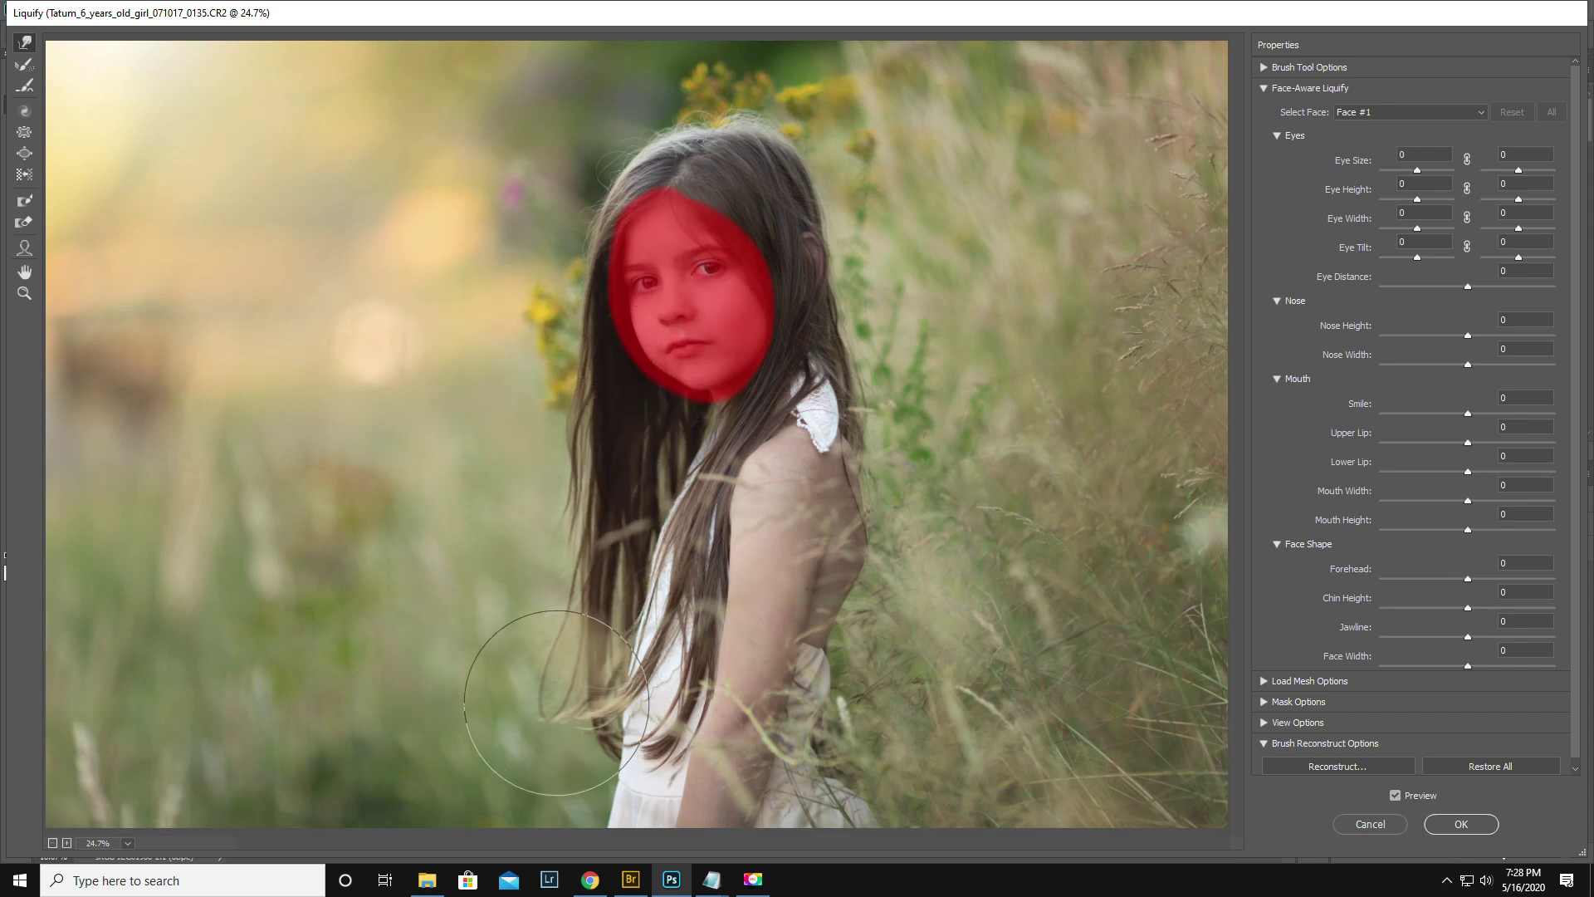
pyautogui.press('[')
pyautogui.press('[')
pyautogui.press('[')
pyautogui.press('[')
pyautogui.press('[')
pyautogui.press('[')
pyautogui.hotkey('ctrl', 'z')
# Thaw the face, compare with Preview off and on, and apply the Liquify changes
pyautogui.click(21, 226)
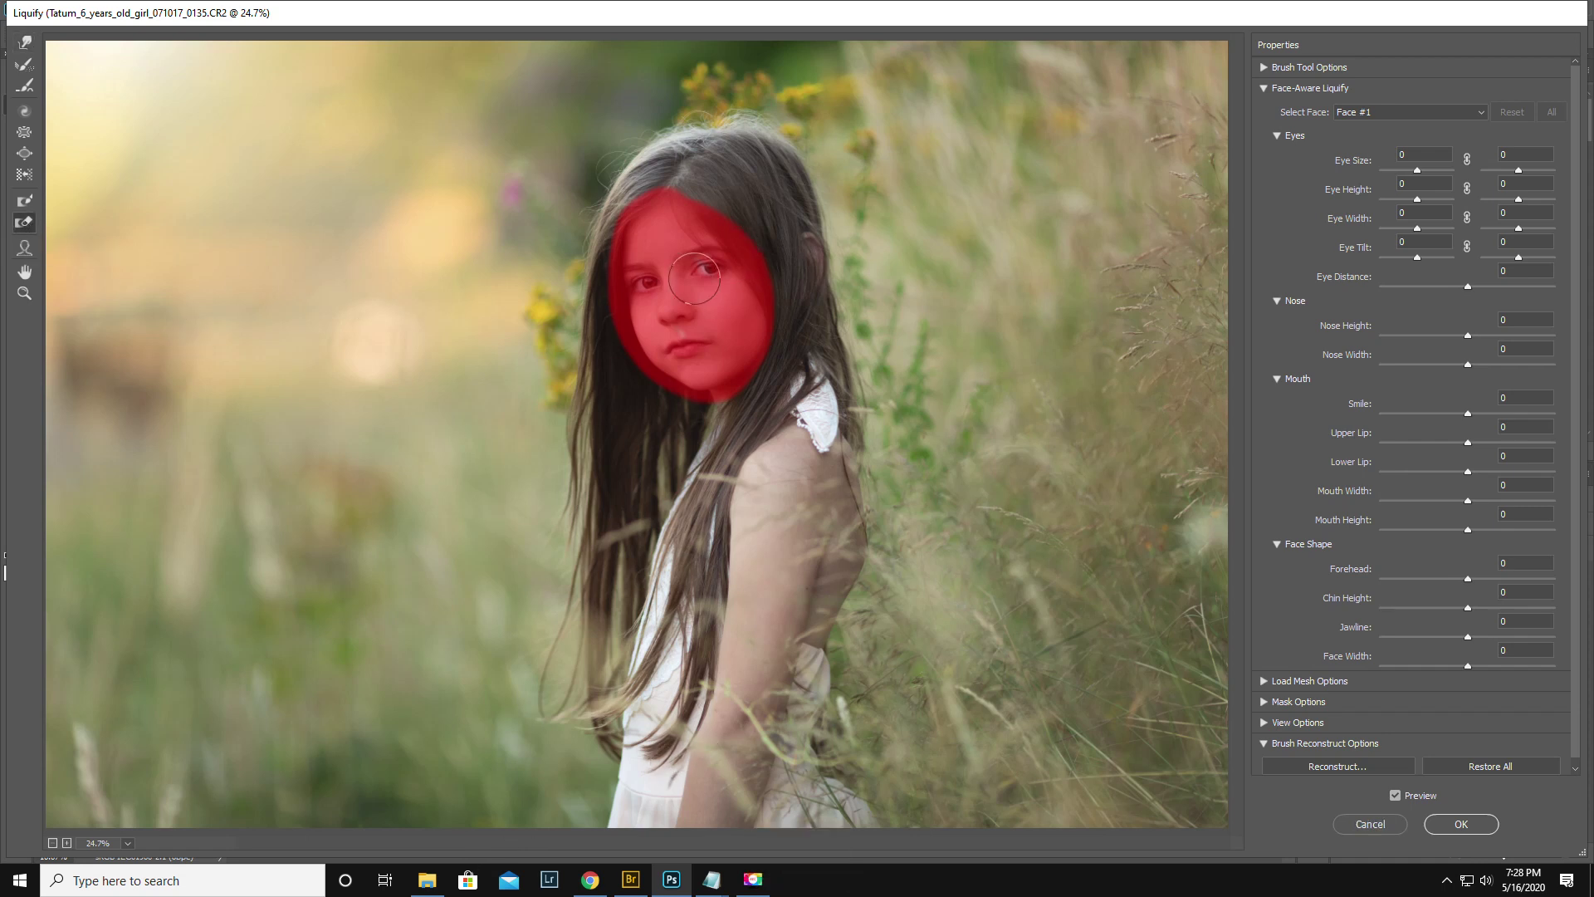
pyautogui.press(']')
pyautogui.press(']')
pyautogui.press(']')
pyautogui.moveTo(694, 274)
pyautogui.mouseDown()
pyautogui.moveTo(714, 299)
pyautogui.moveTo(656, 241)
pyautogui.mouseUp()
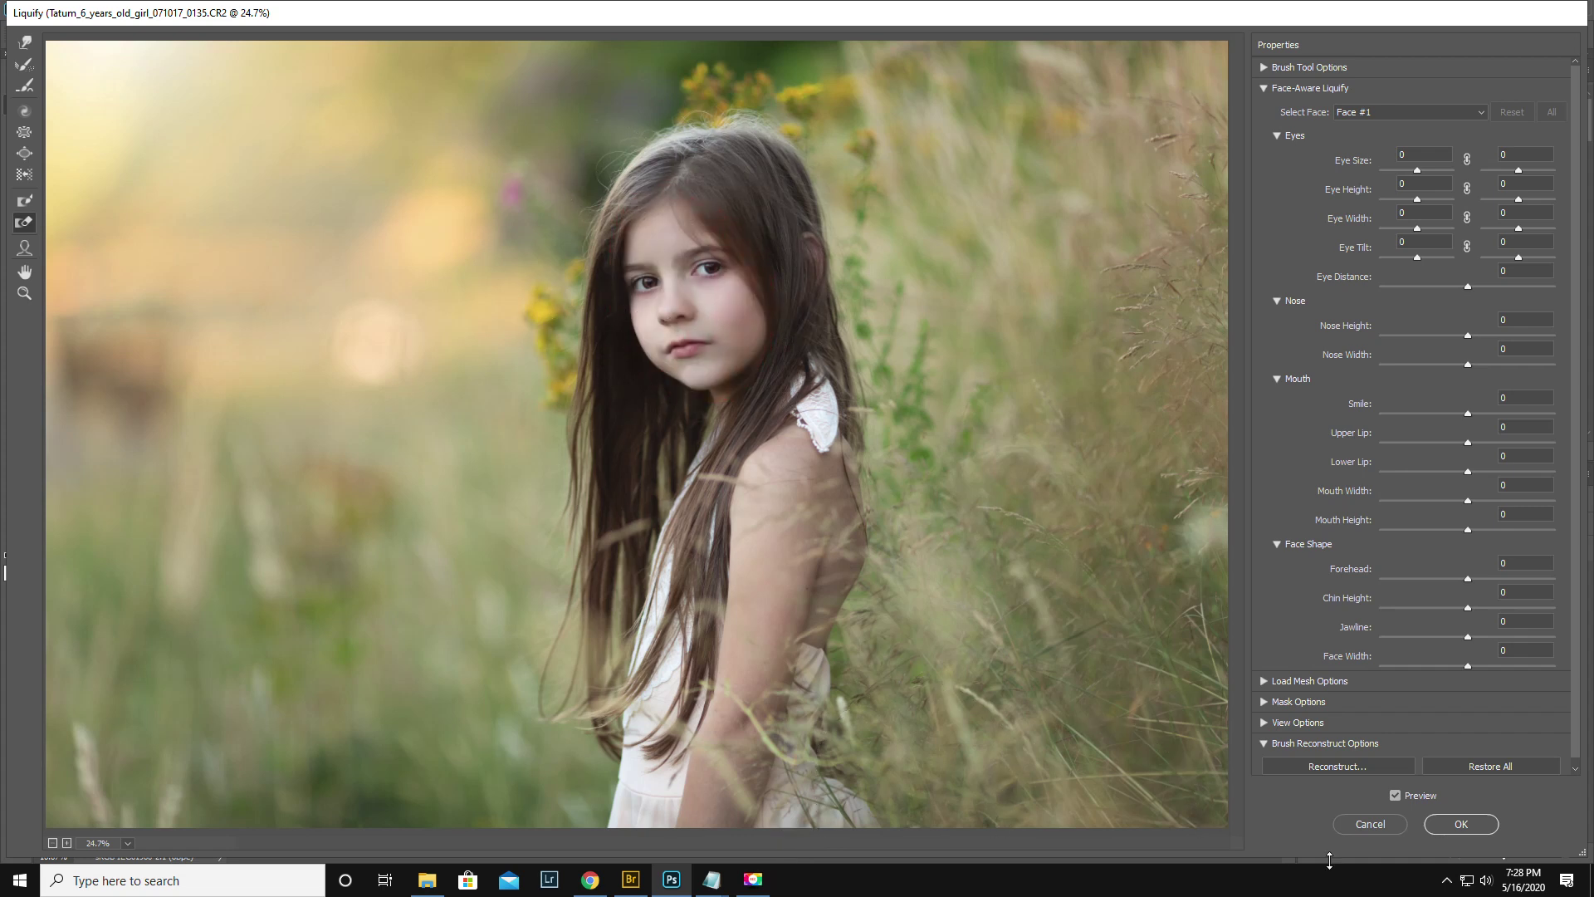
pyautogui.click(1396, 797)
pyautogui.click(1396, 797)
pyautogui.click(1396, 798)
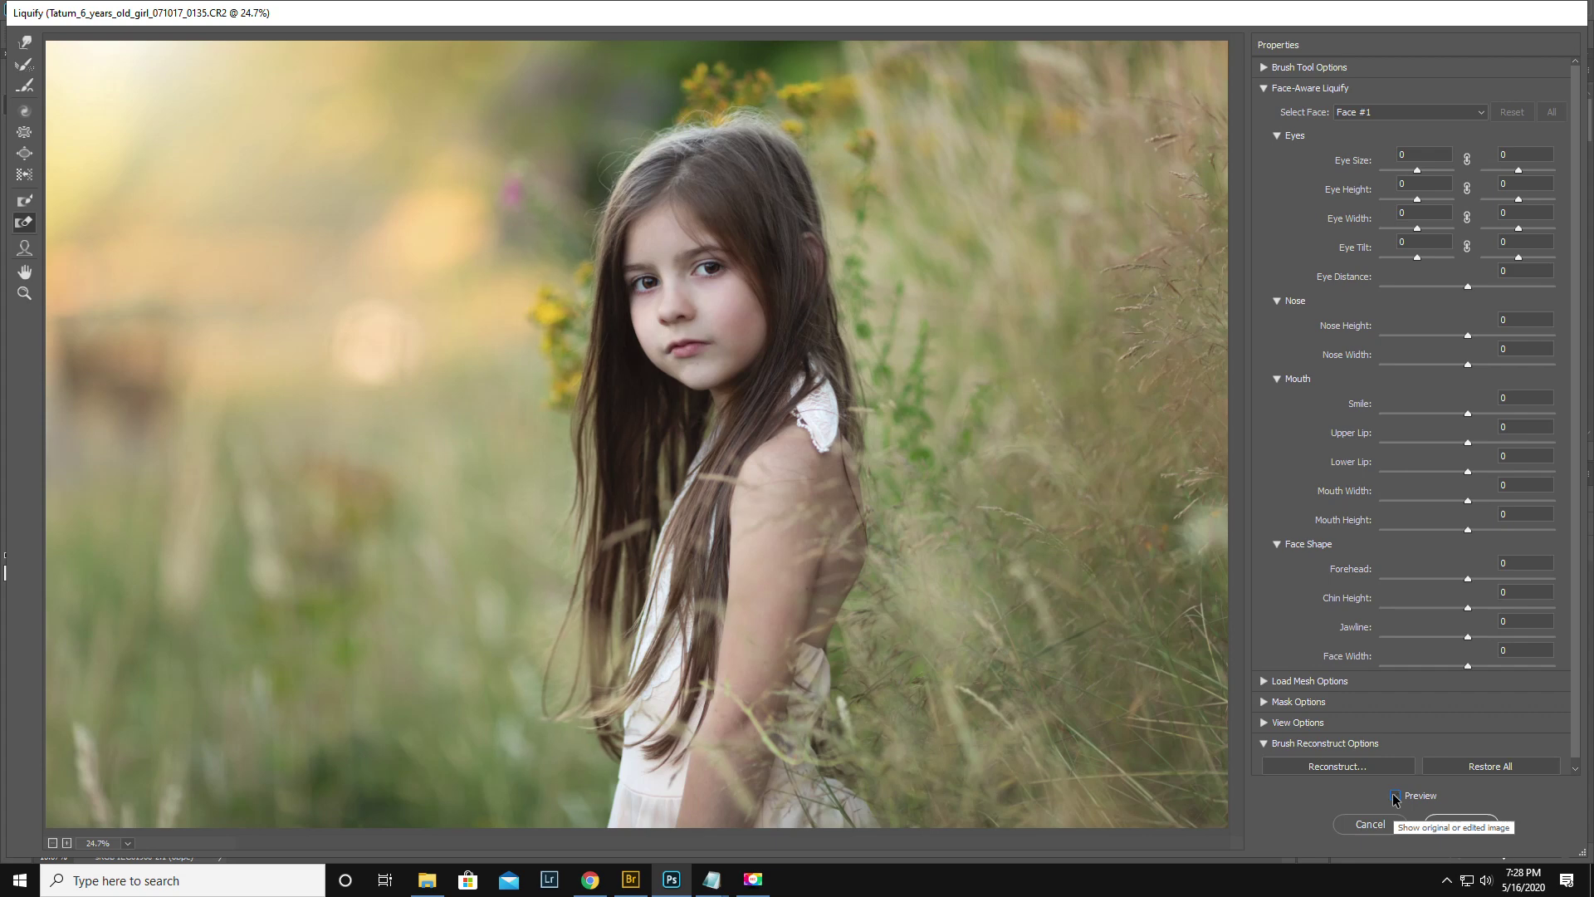
pyautogui.click(1395, 797)
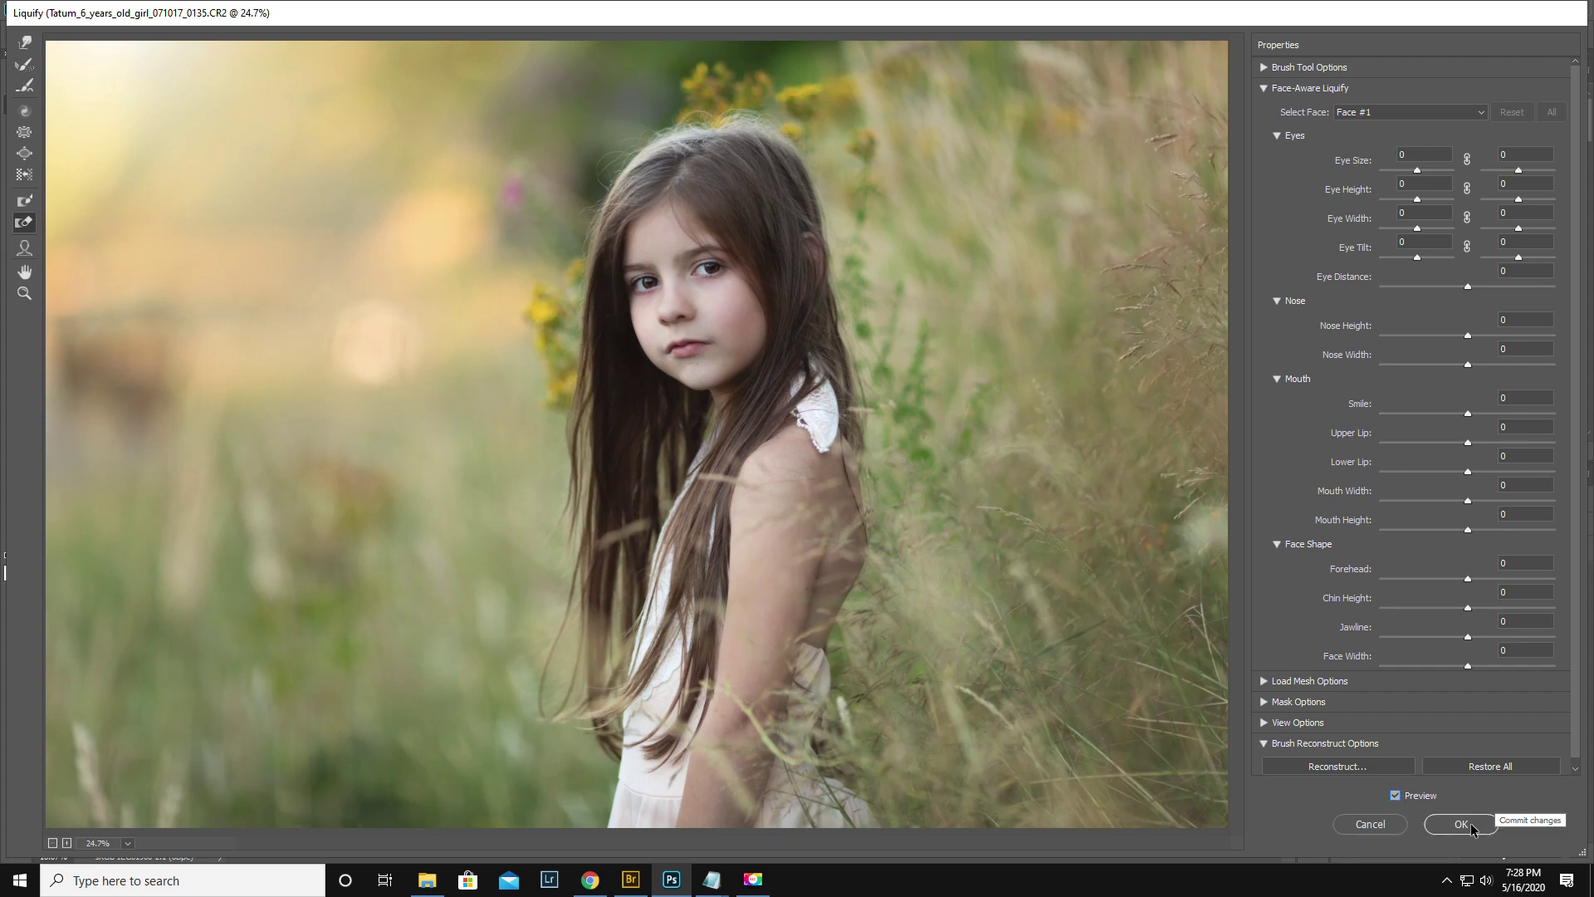
pyautogui.click(1463, 824)
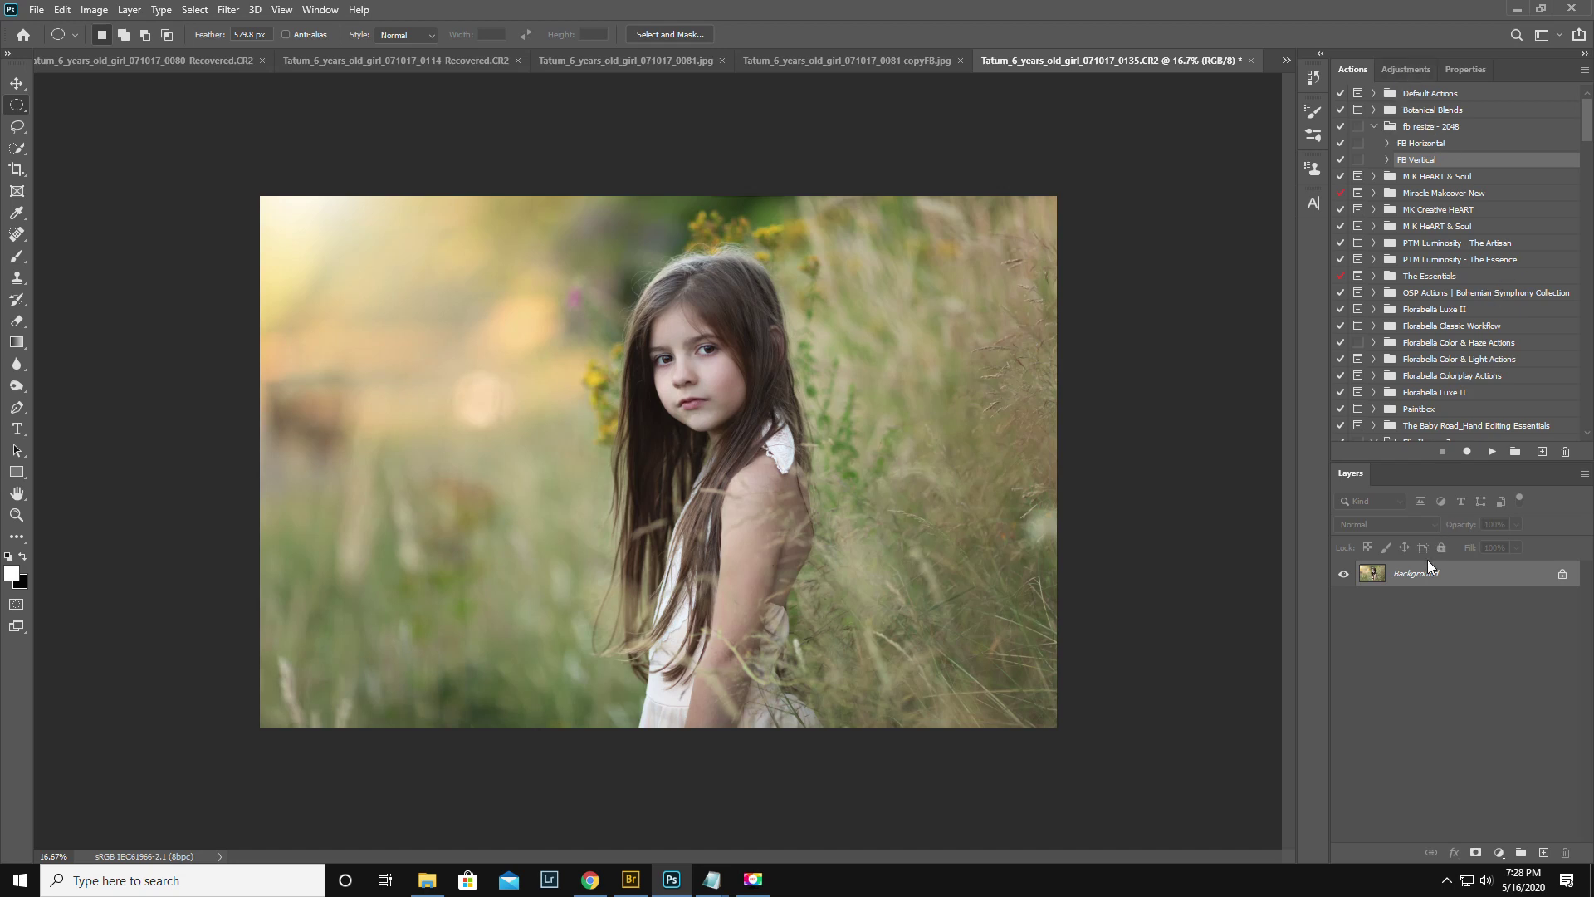
# Add a Curves adjustment layer and pull the Blue and Green midtones slightly down
pyautogui.click(1407, 70)
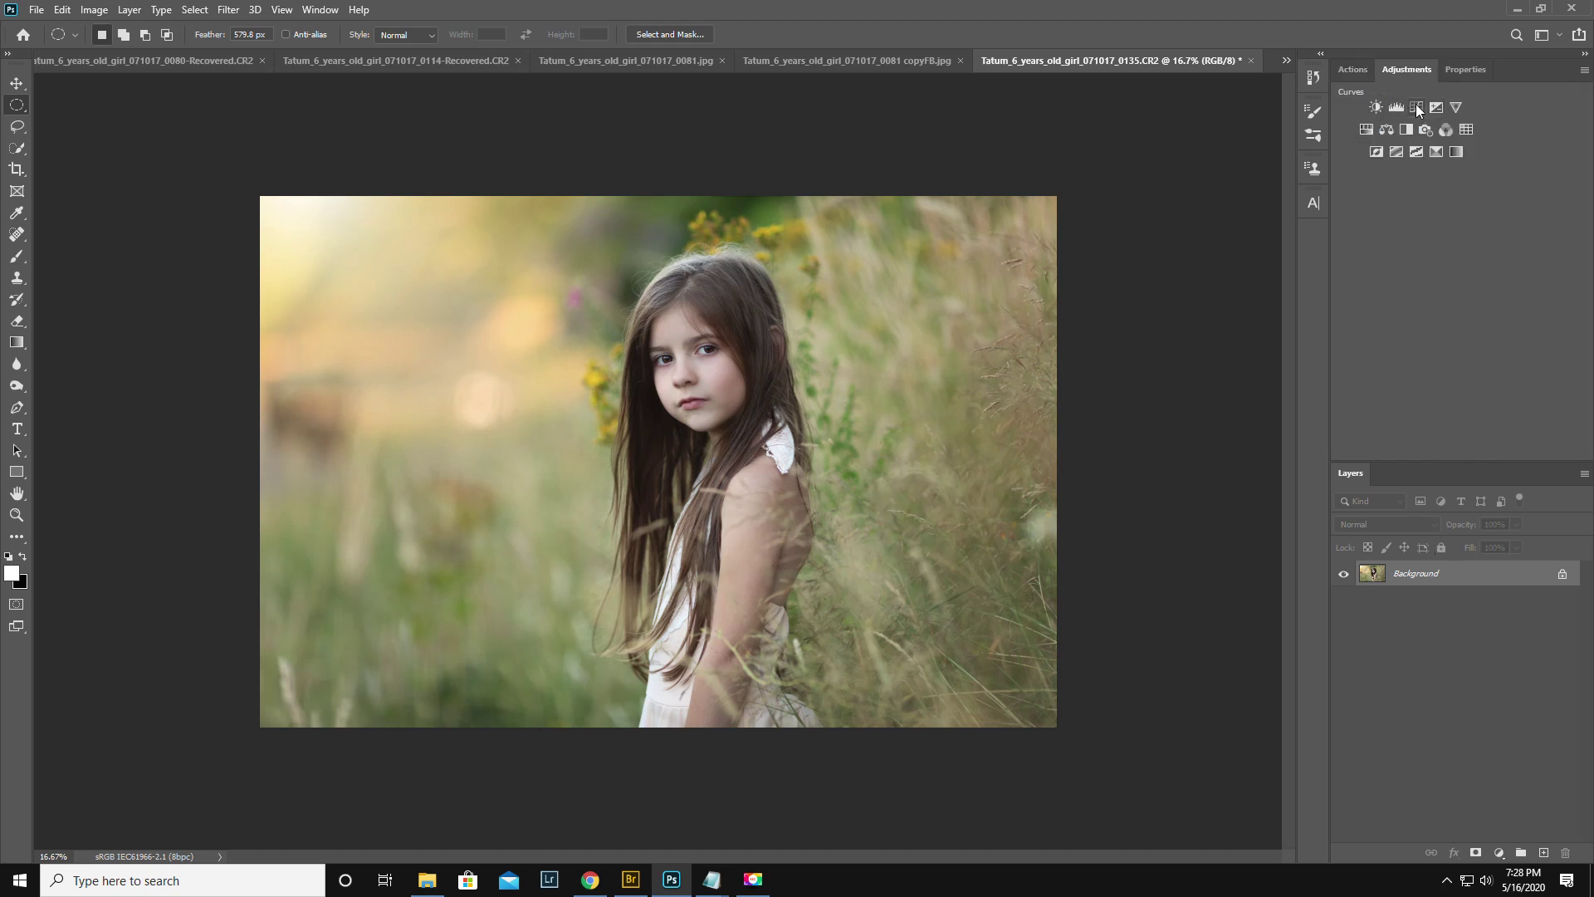
pyautogui.click(1417, 103)
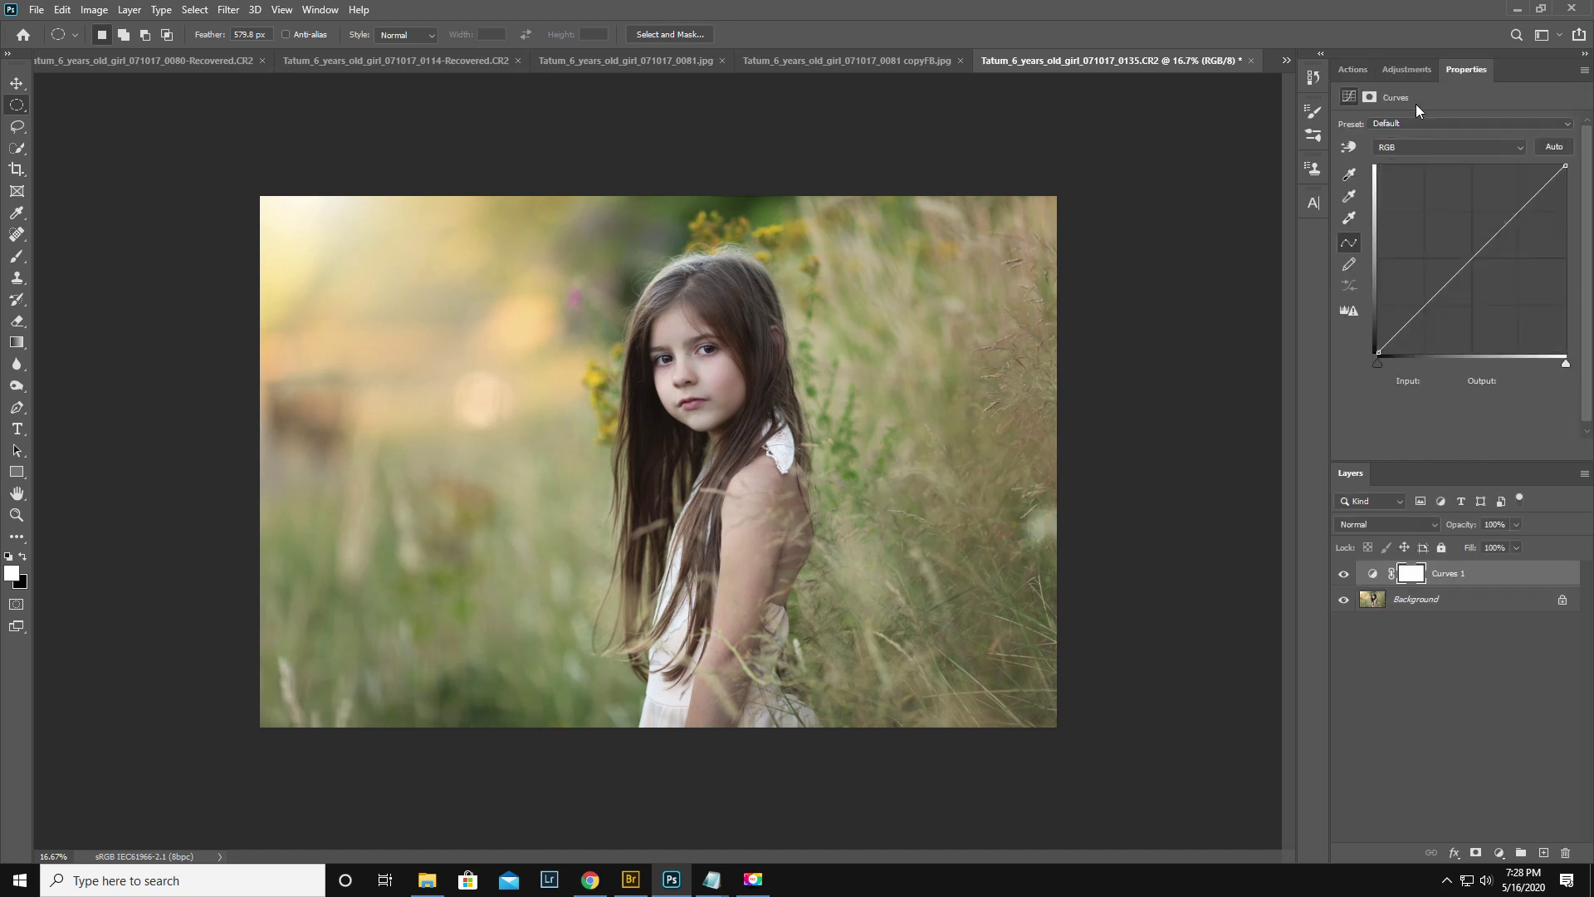
pyautogui.click(1425, 147)
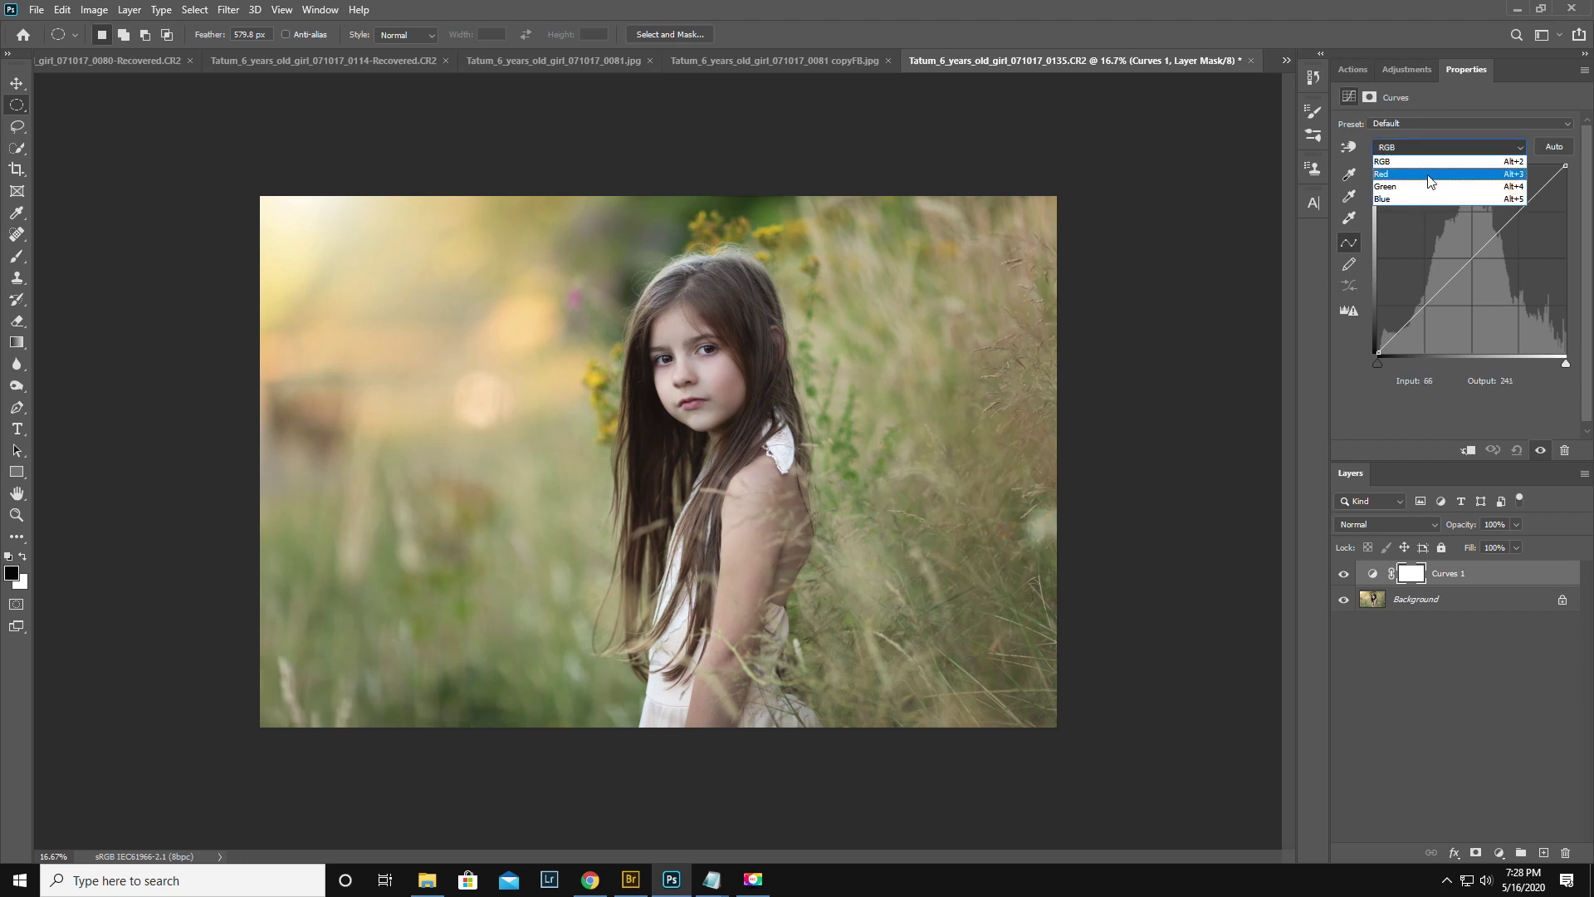
pyautogui.click(1421, 198)
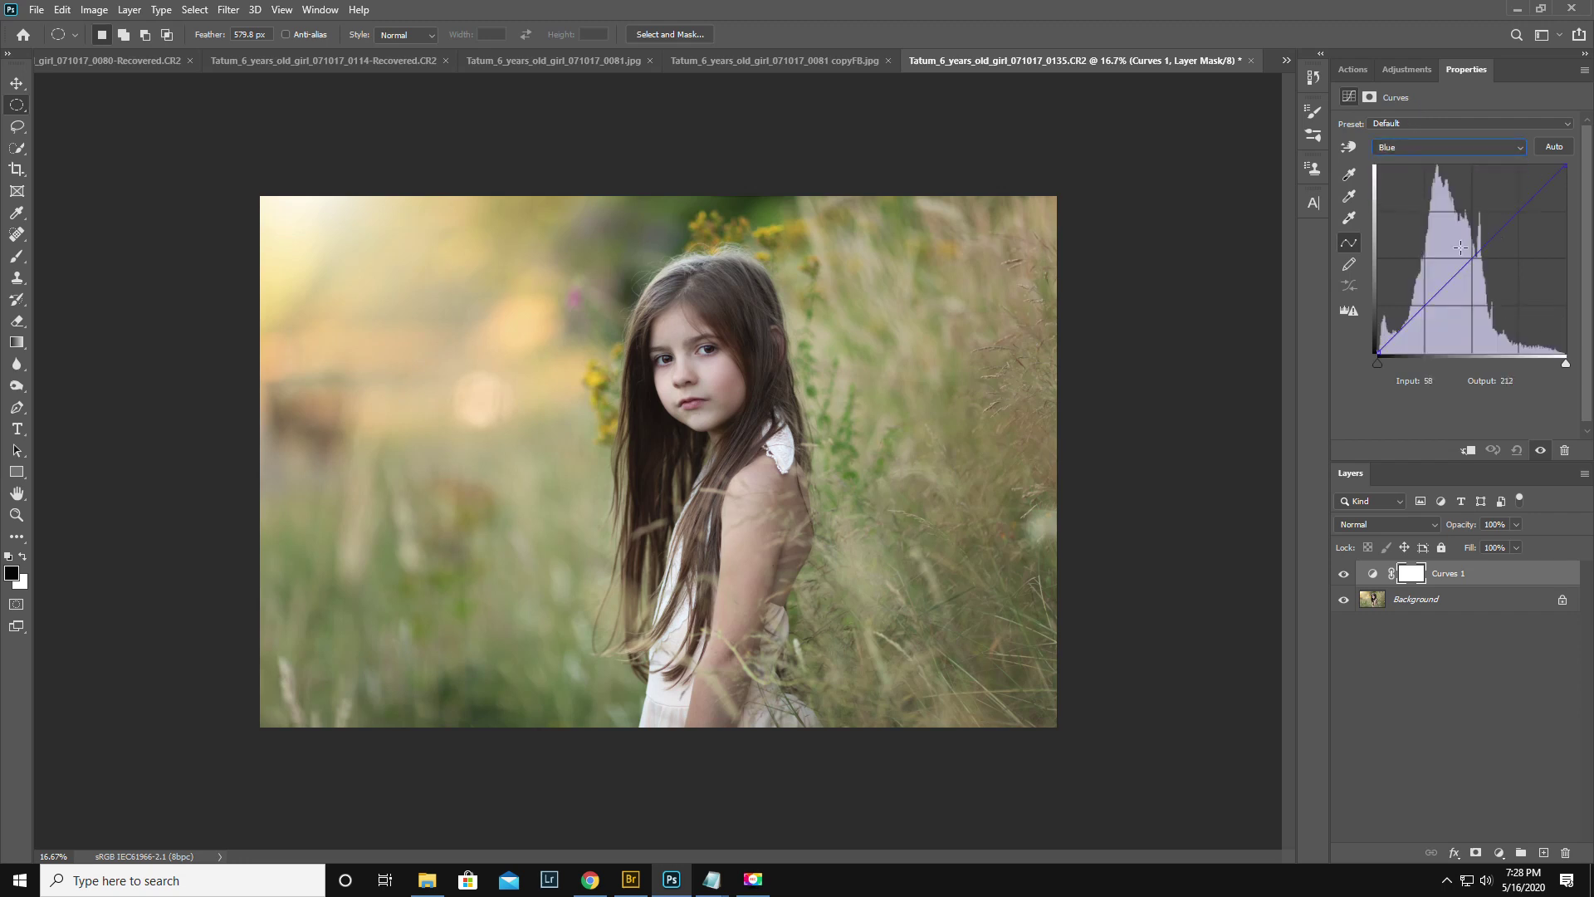
pyautogui.moveTo(1475, 256); pyautogui.dragTo(1477, 262)
pyautogui.click(1419, 146)
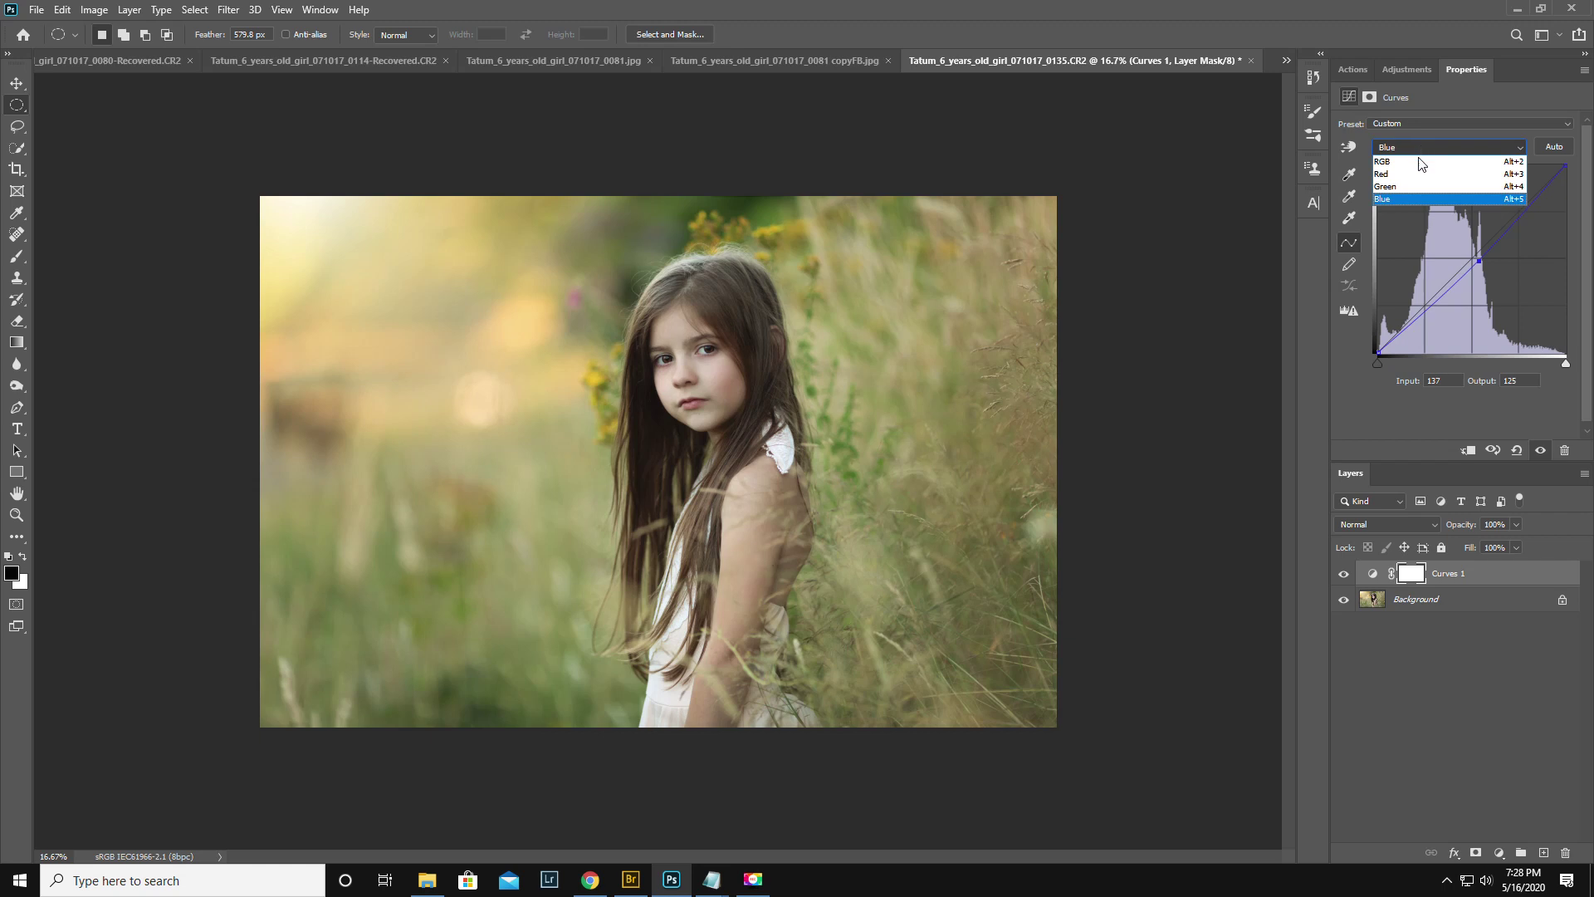
pyautogui.click(1416, 188)
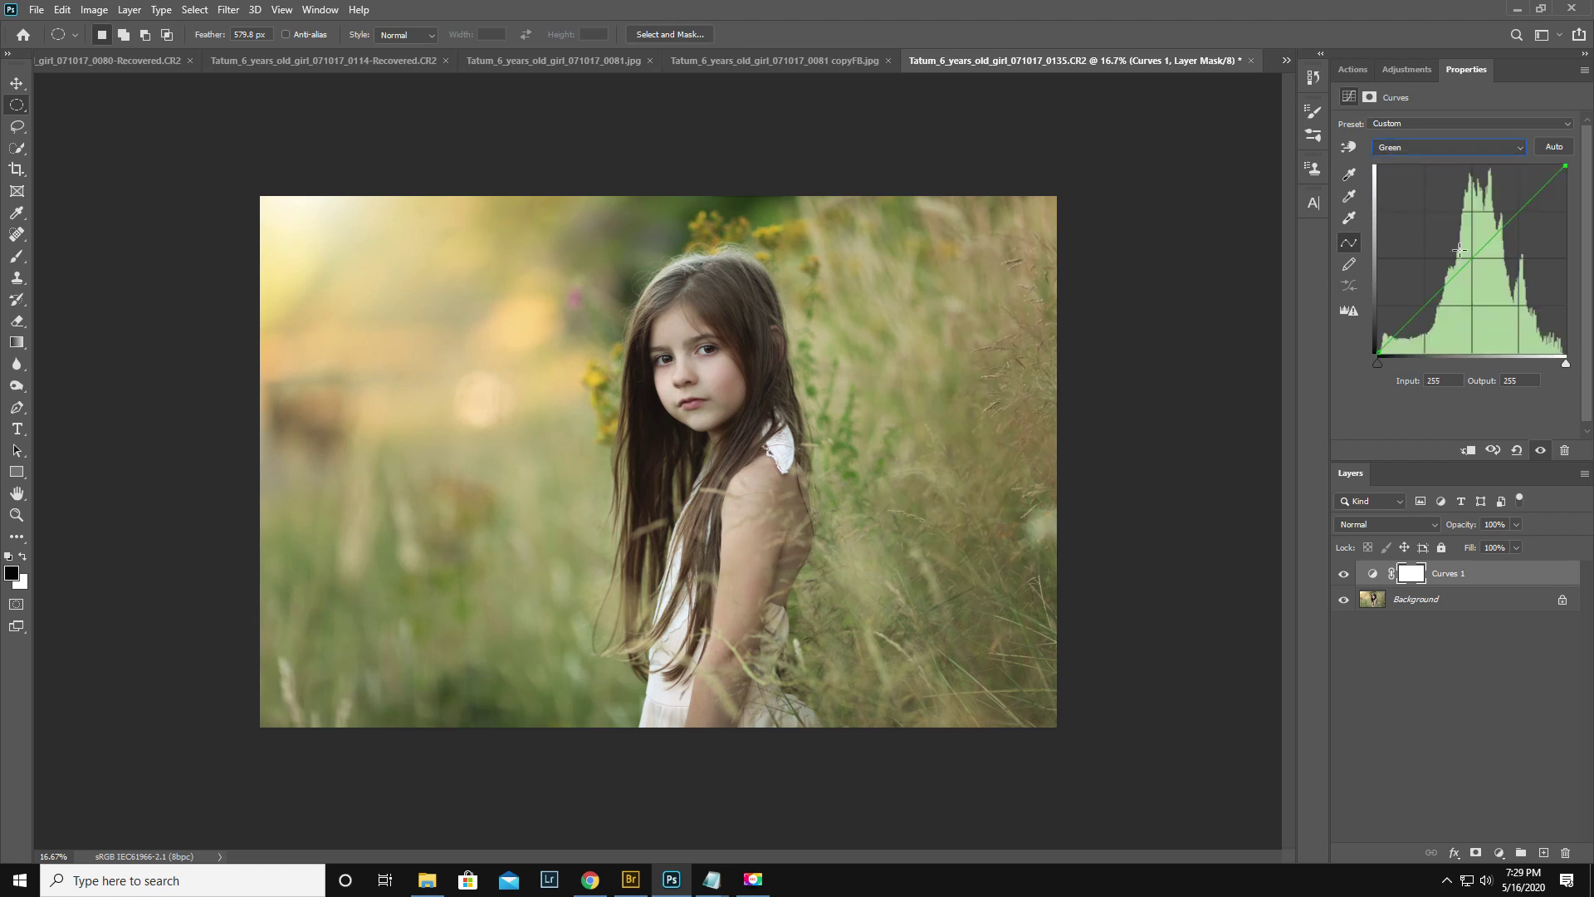
pyautogui.moveTo(1474, 256); pyautogui.dragTo(1479, 254)
# Brighten the RGB curve by sampling on the photo, raising input 176 to 186
pyautogui.click(1405, 146)
pyautogui.click(1406, 162)
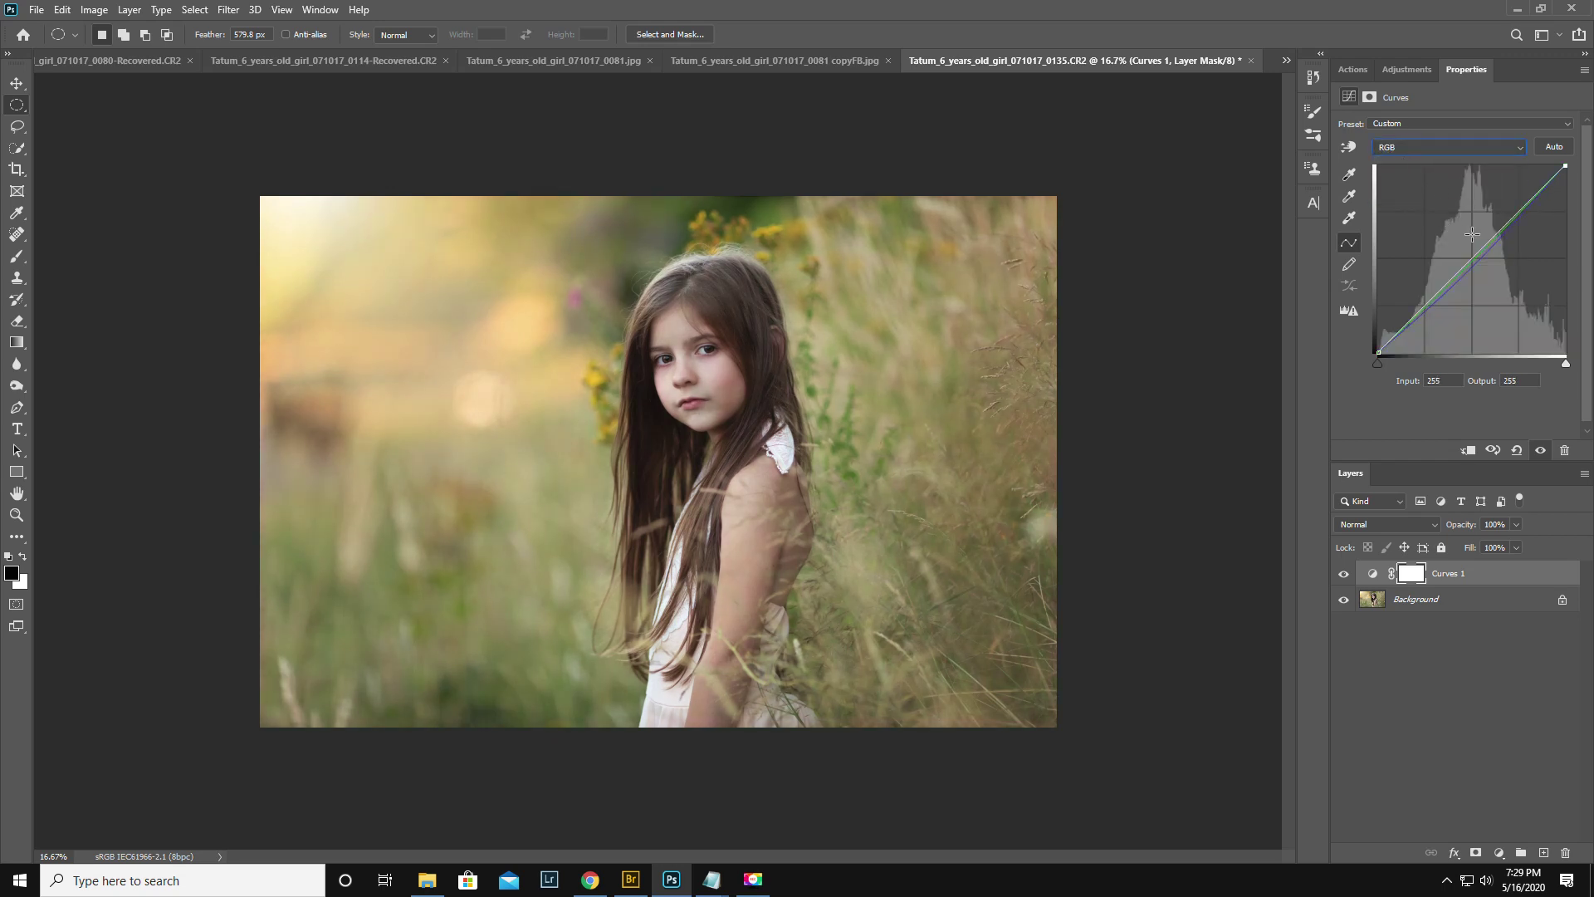
pyautogui.click(1349, 146)
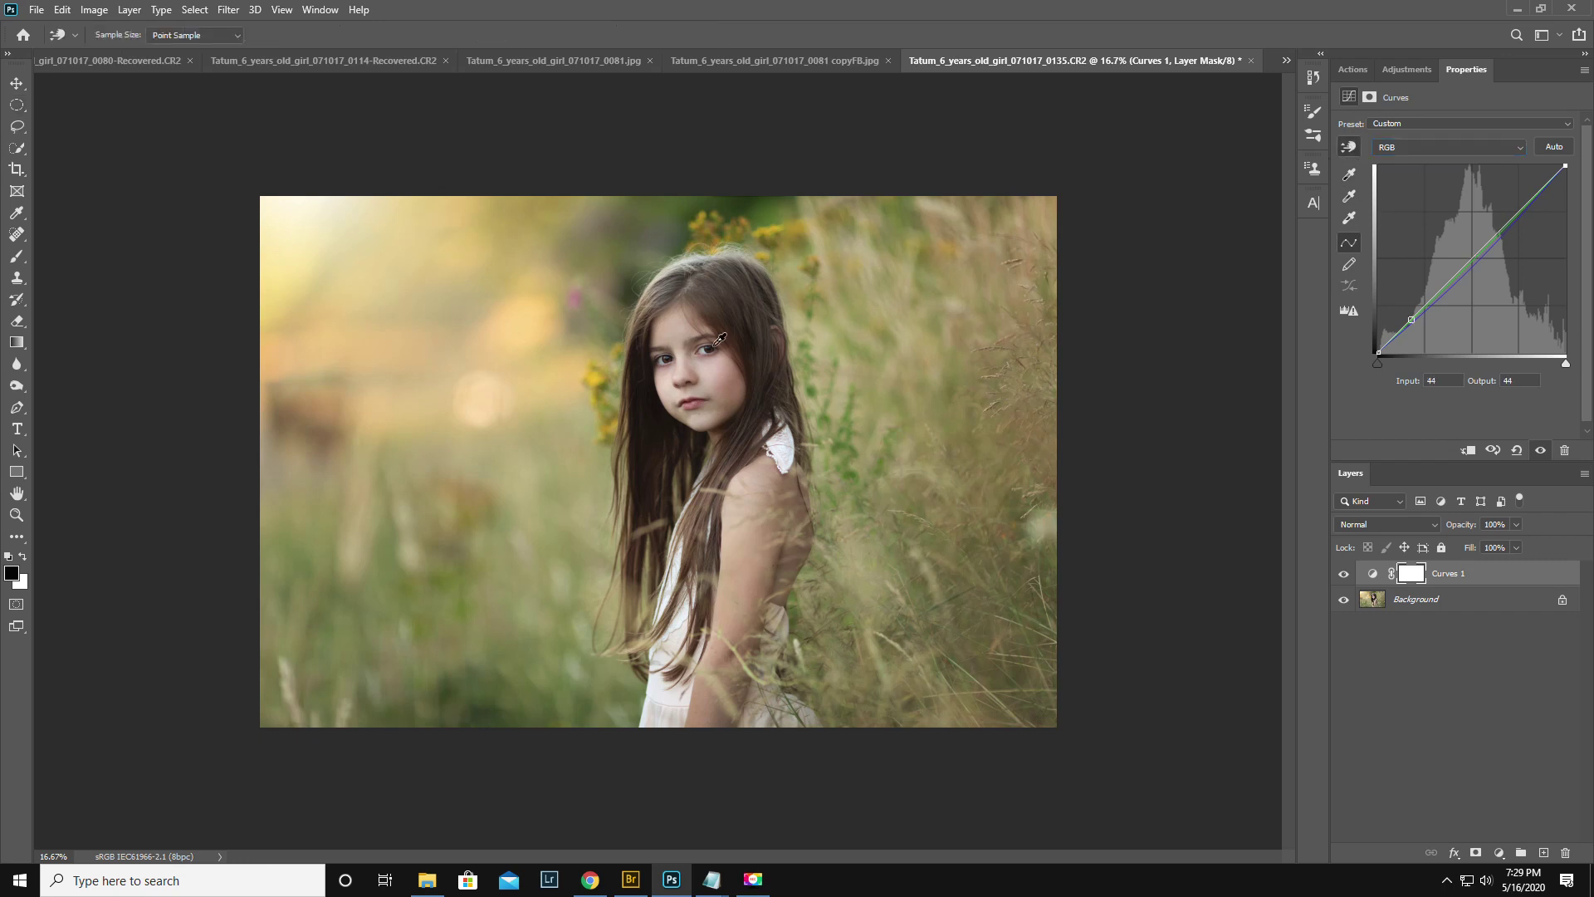
pyautogui.moveTo(685, 330); pyautogui.dragTo(682, 327)
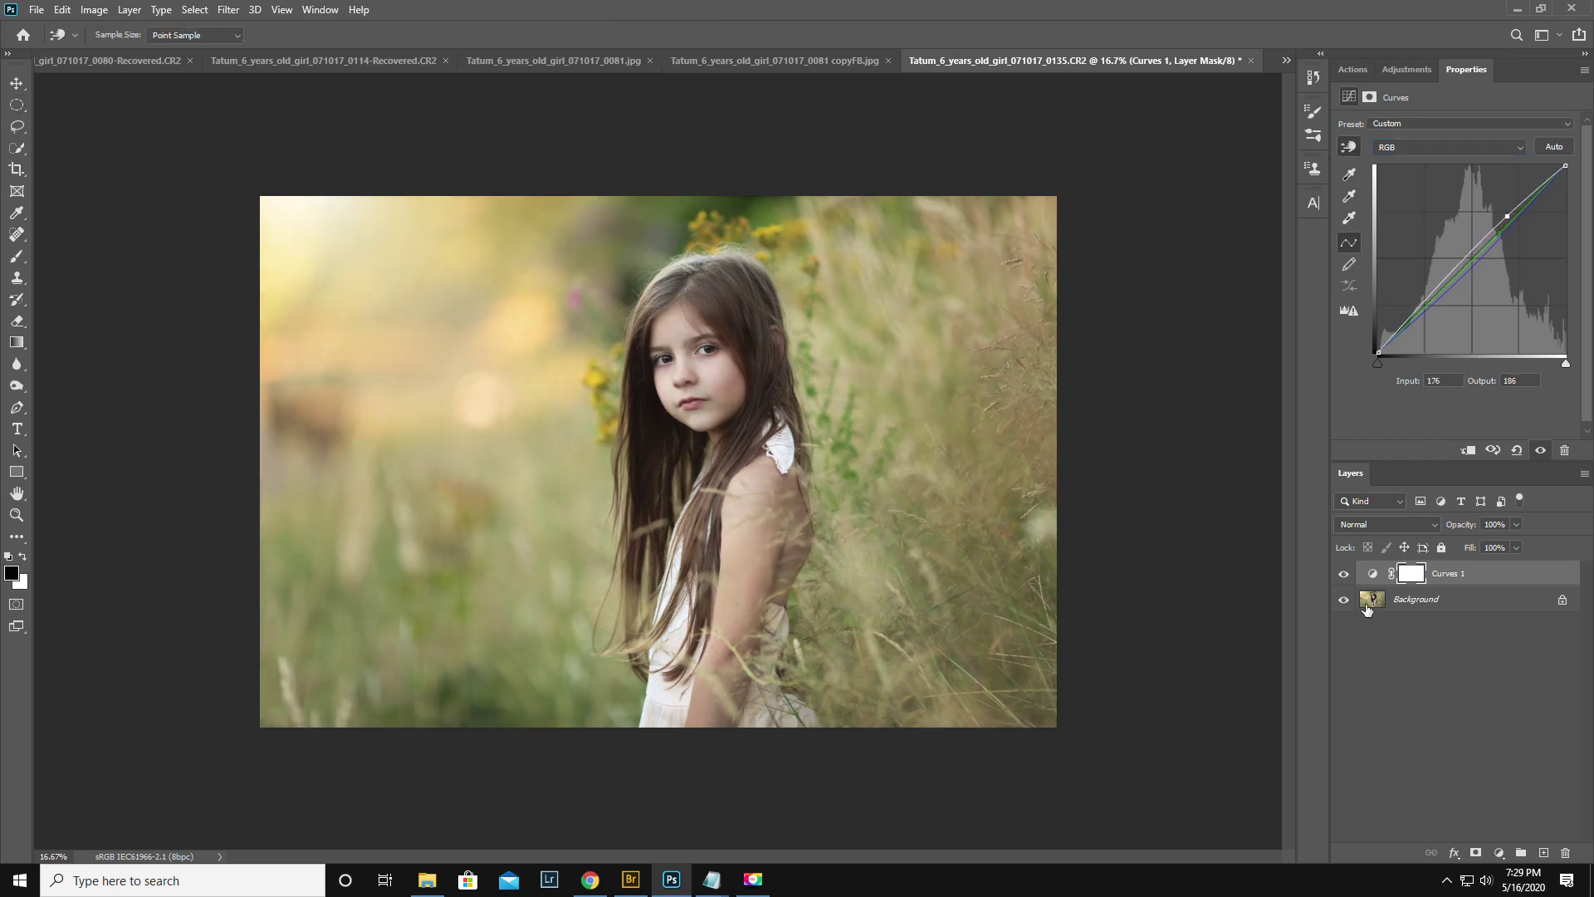
# Toggle the Curves layer's visibility several times to compare before and after
pyautogui.click(1343, 574)
pyautogui.click(1342, 574)
pyautogui.click(1345, 573)
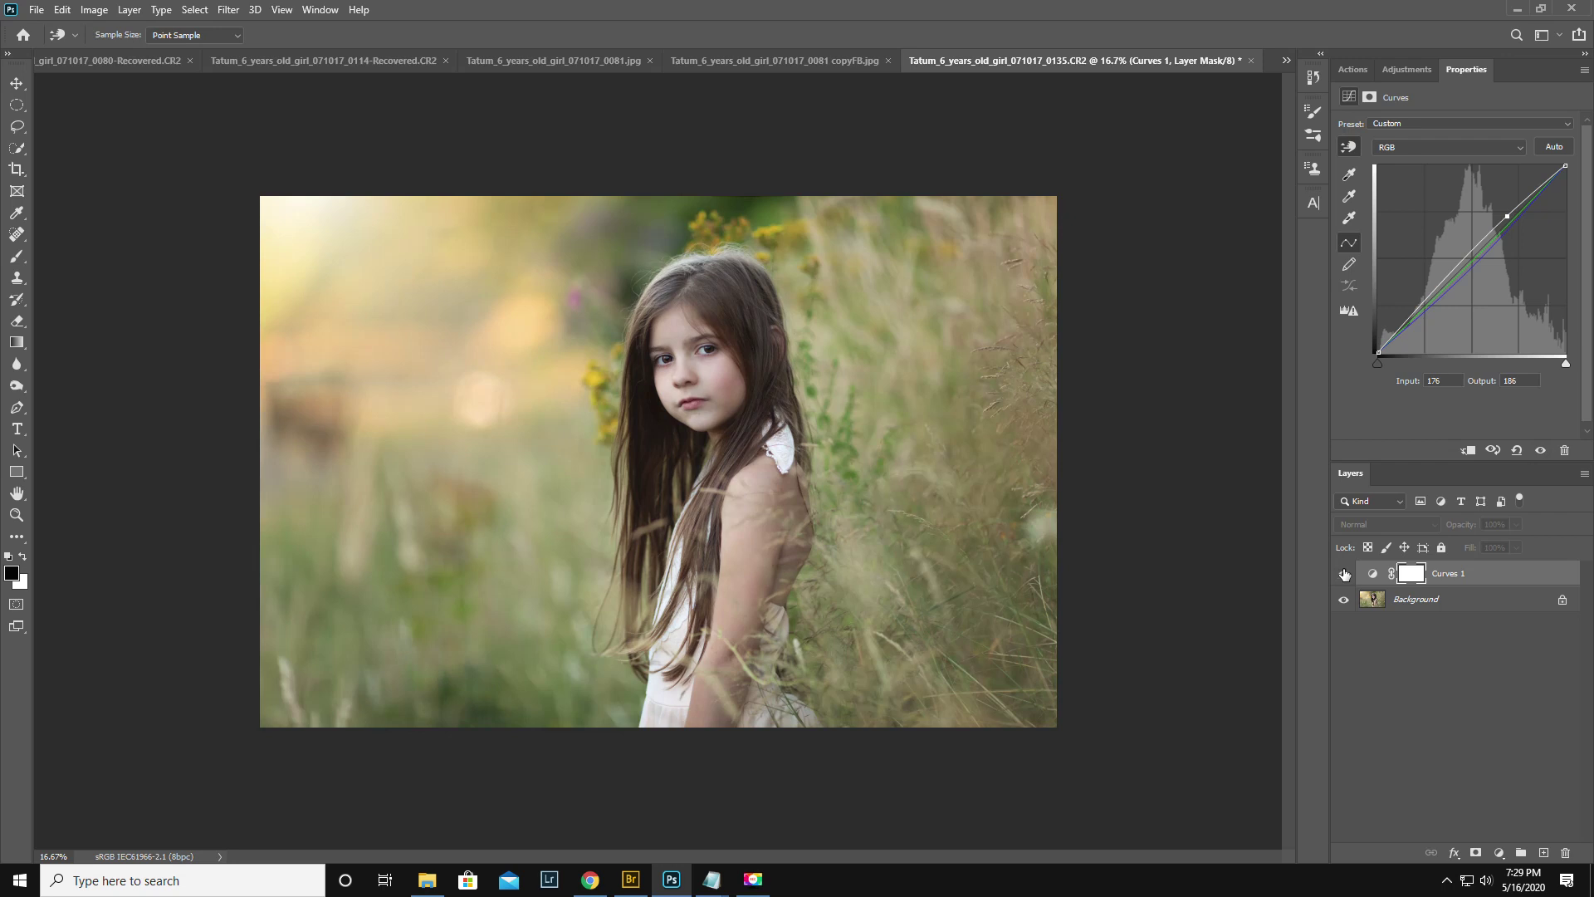
pyautogui.click(1344, 573)
pyautogui.click(1344, 574)
pyautogui.click(1344, 574)
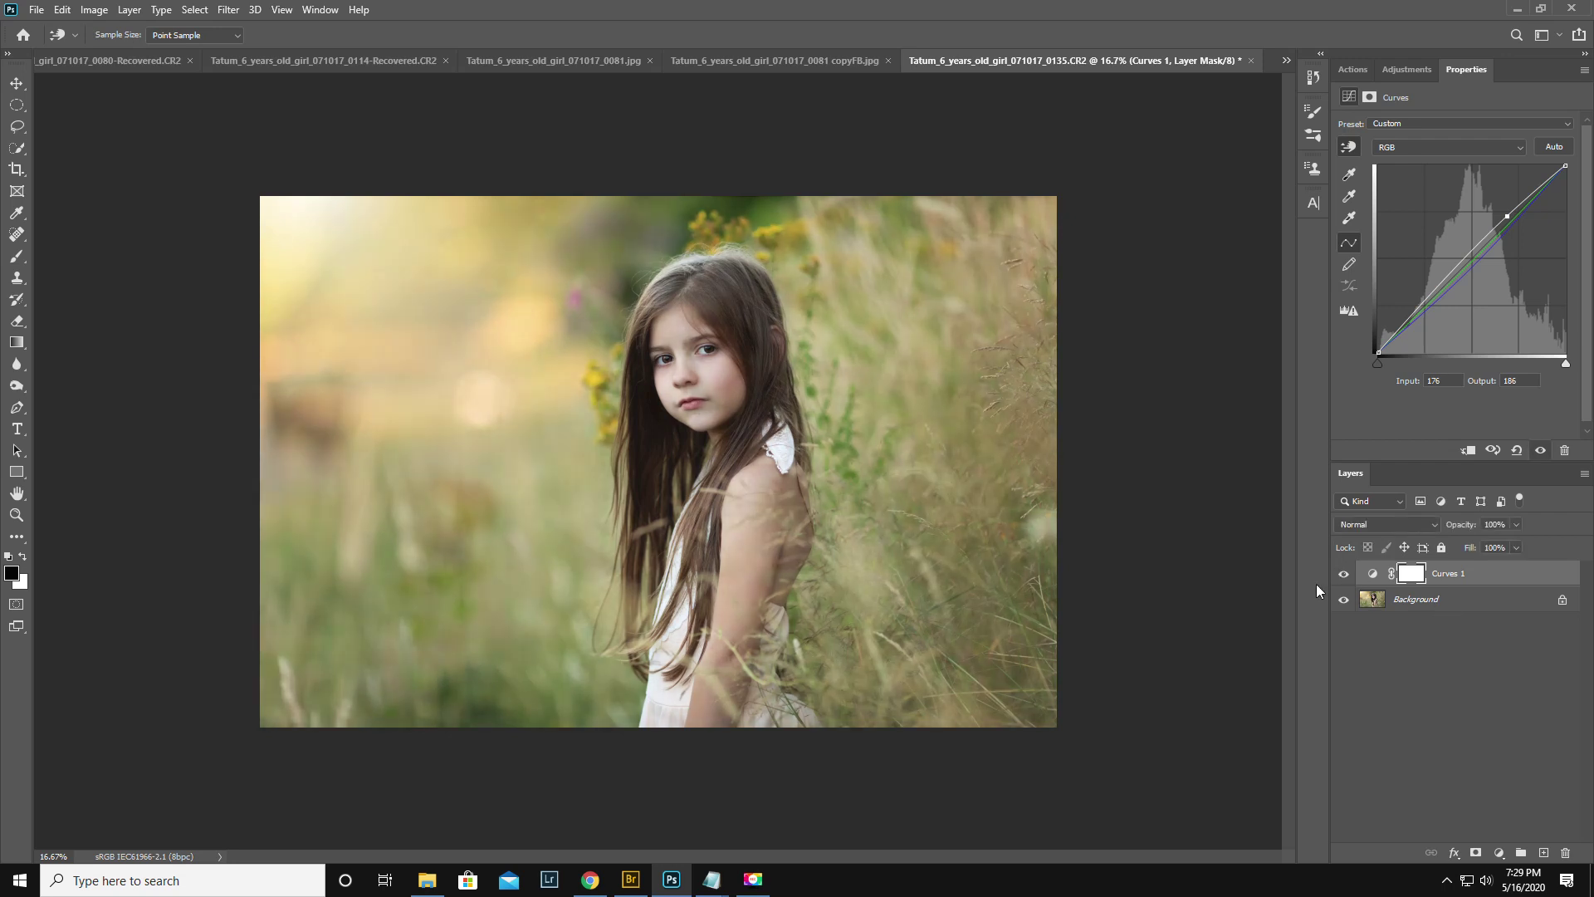
pyautogui.click(1345, 574)
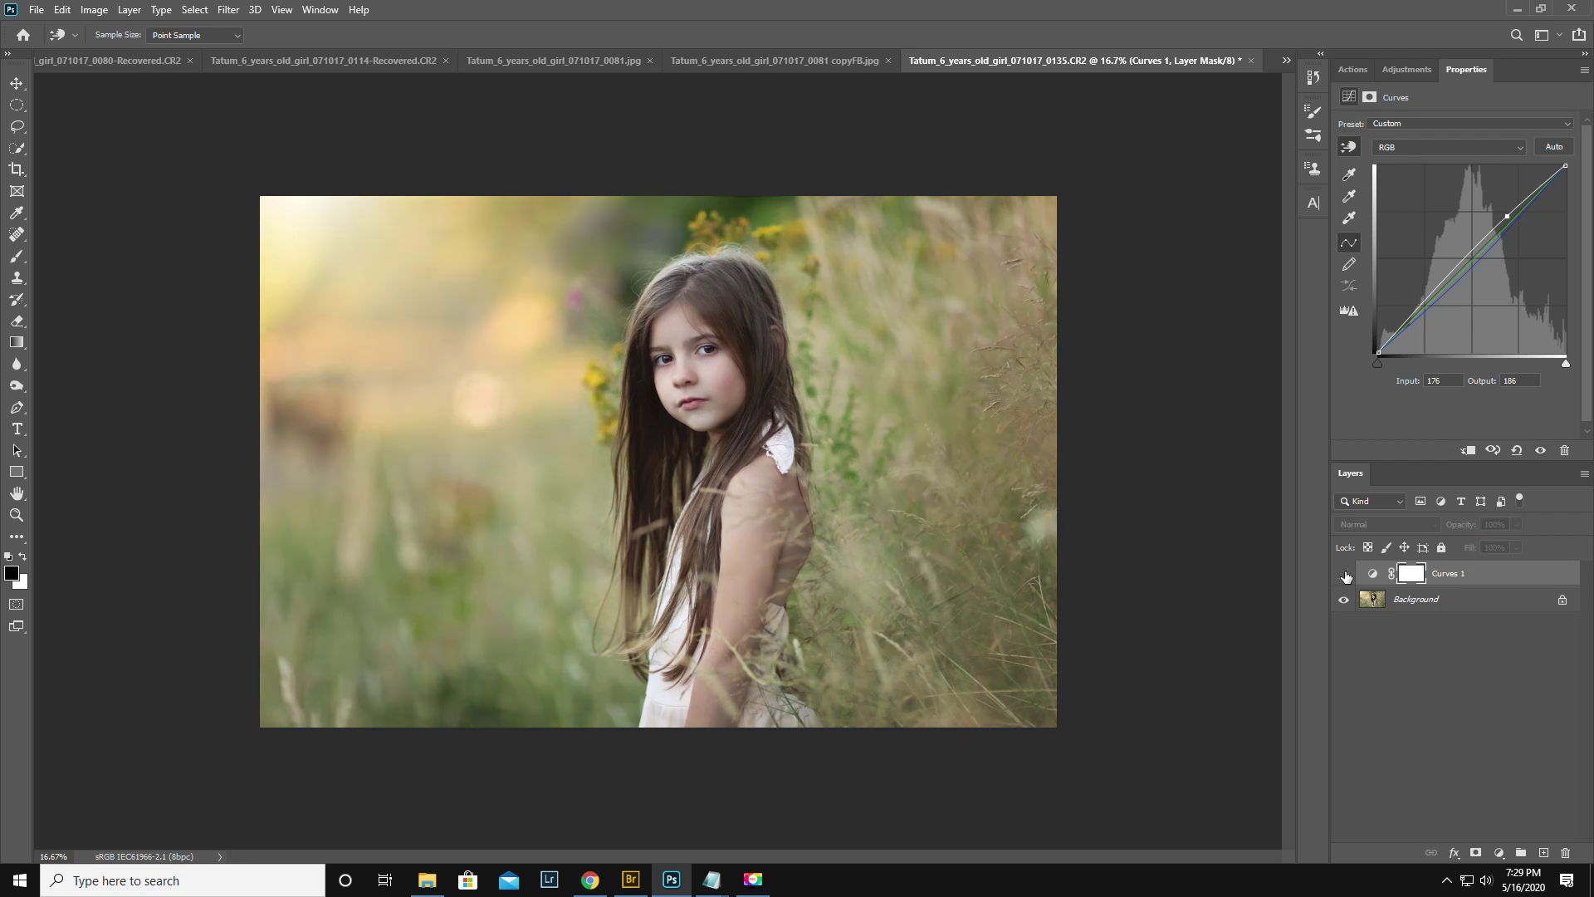
pyautogui.click(1344, 574)
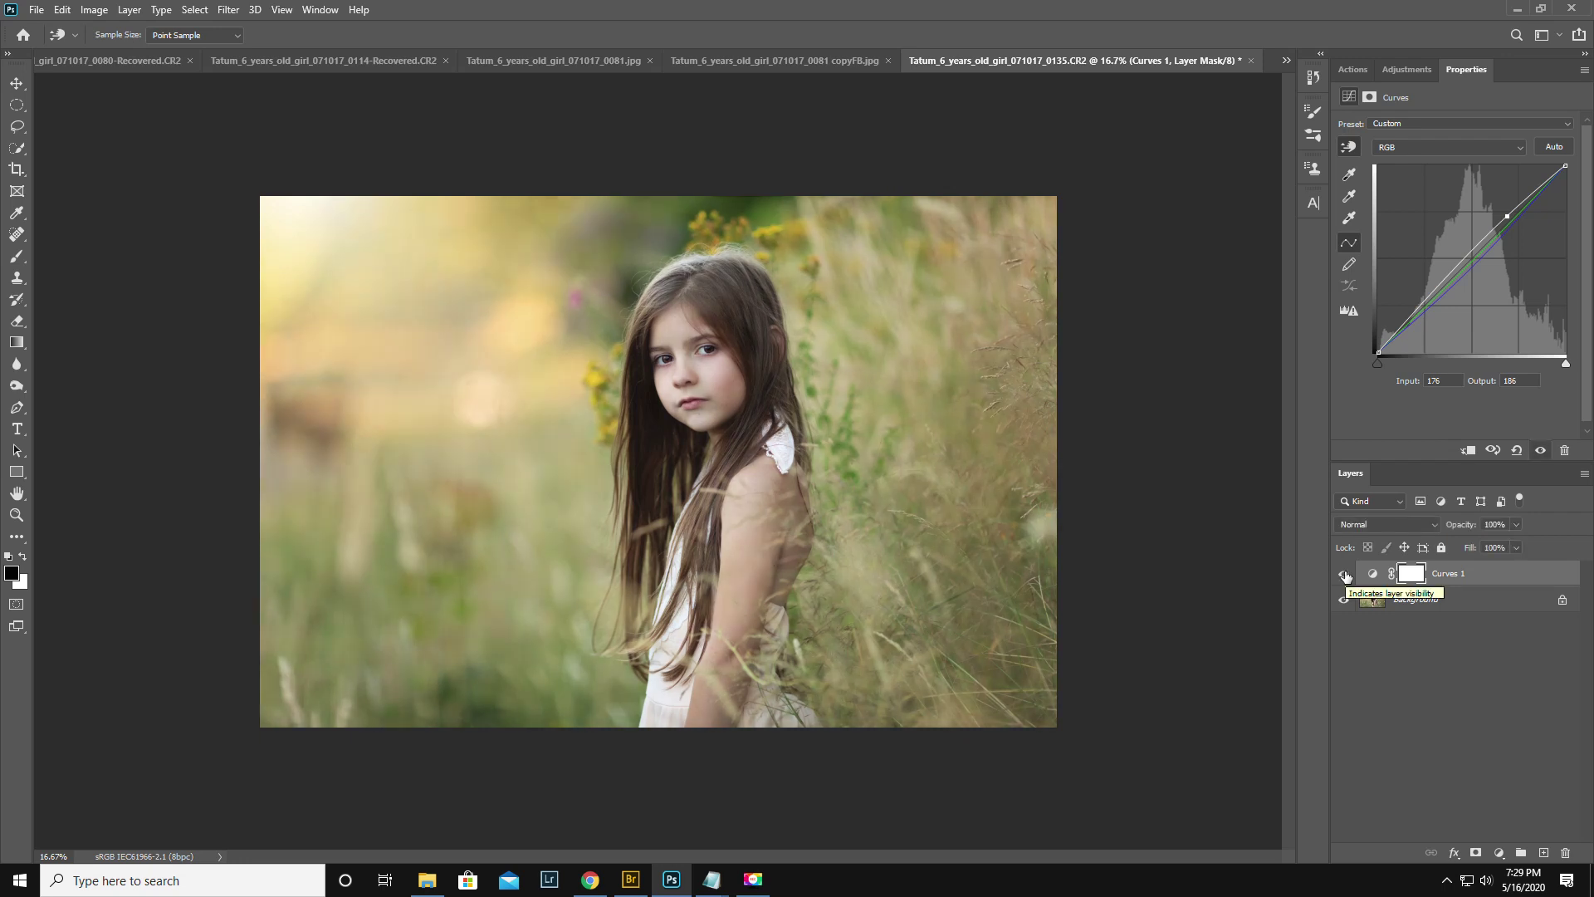
pyautogui.click(1584, 474)
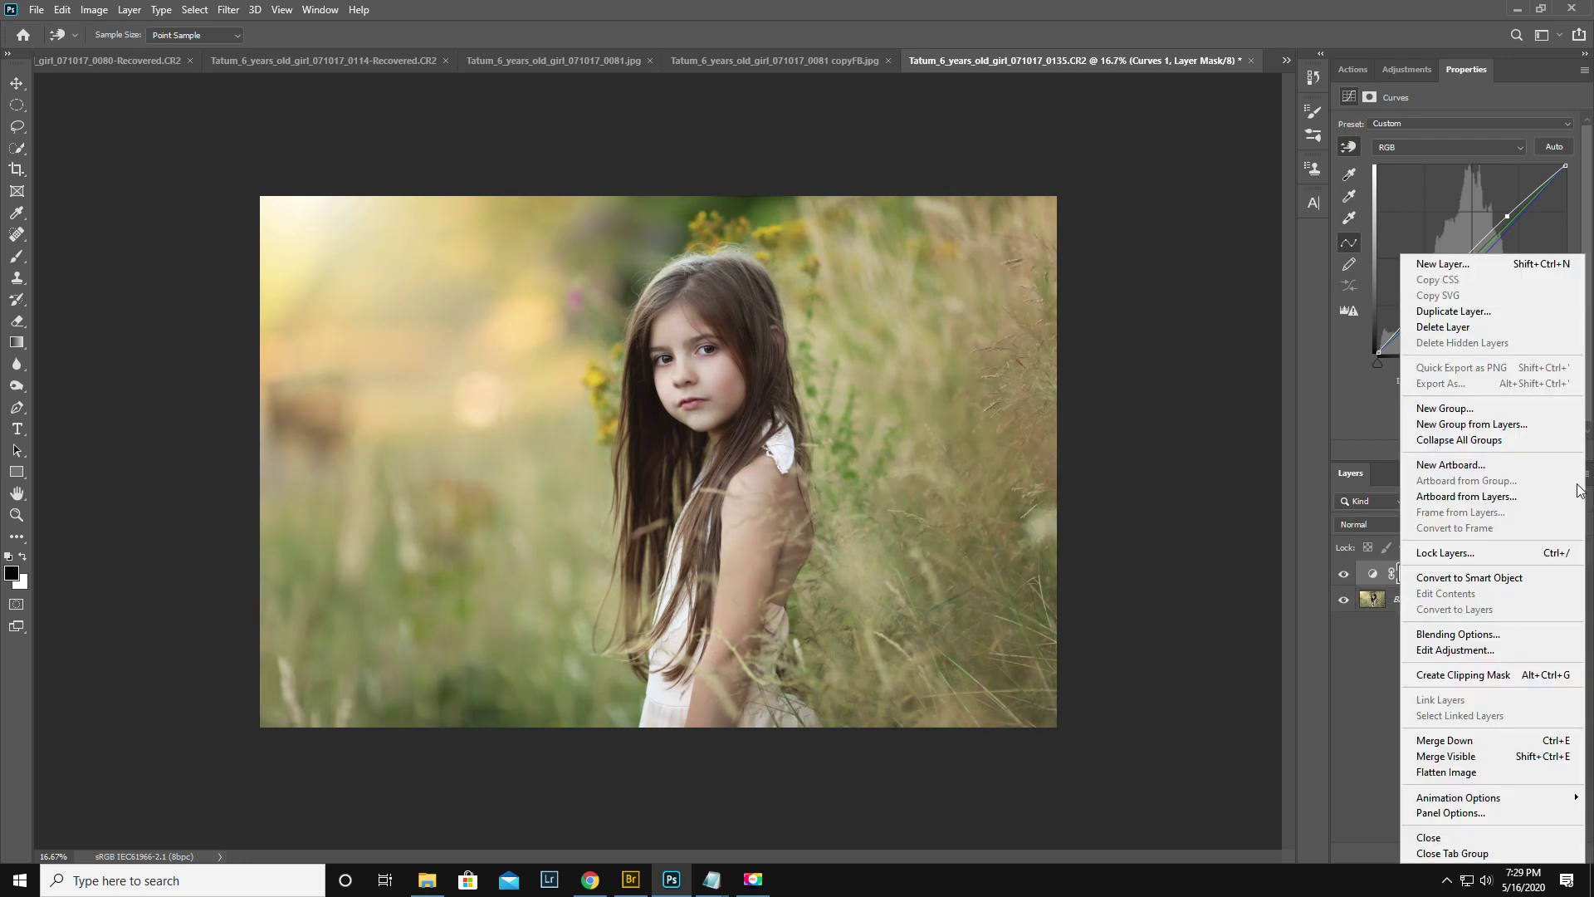
# Flatten the Curves layer into the Background and zoom in on the girl's face
pyautogui.click(1486, 774)
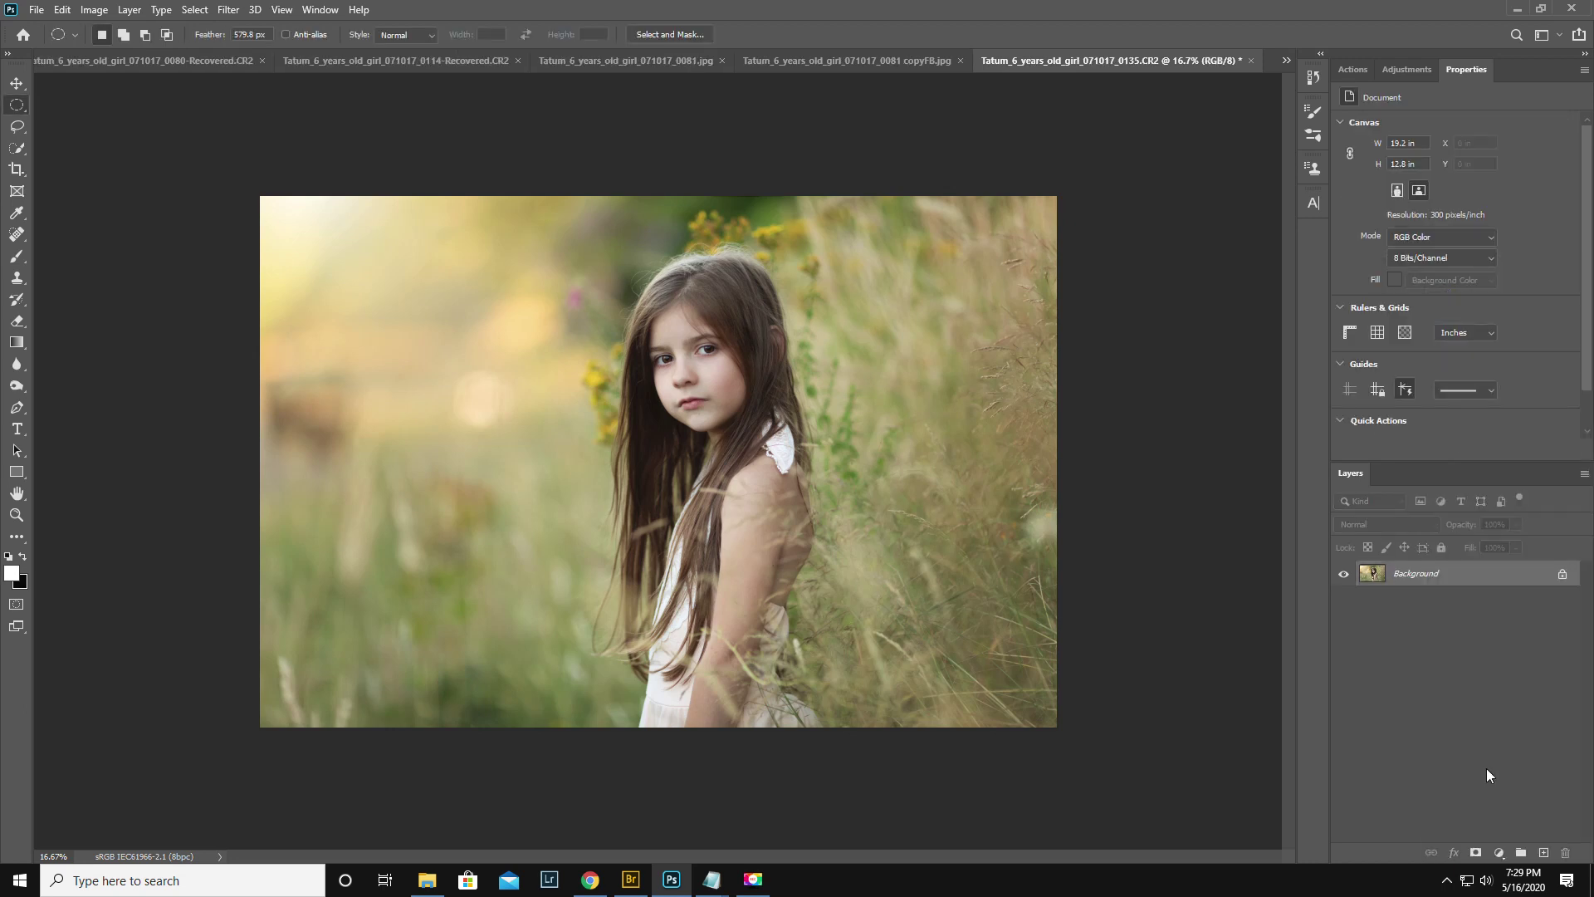
pyautogui.click(17, 515)
pyautogui.click(686, 343)
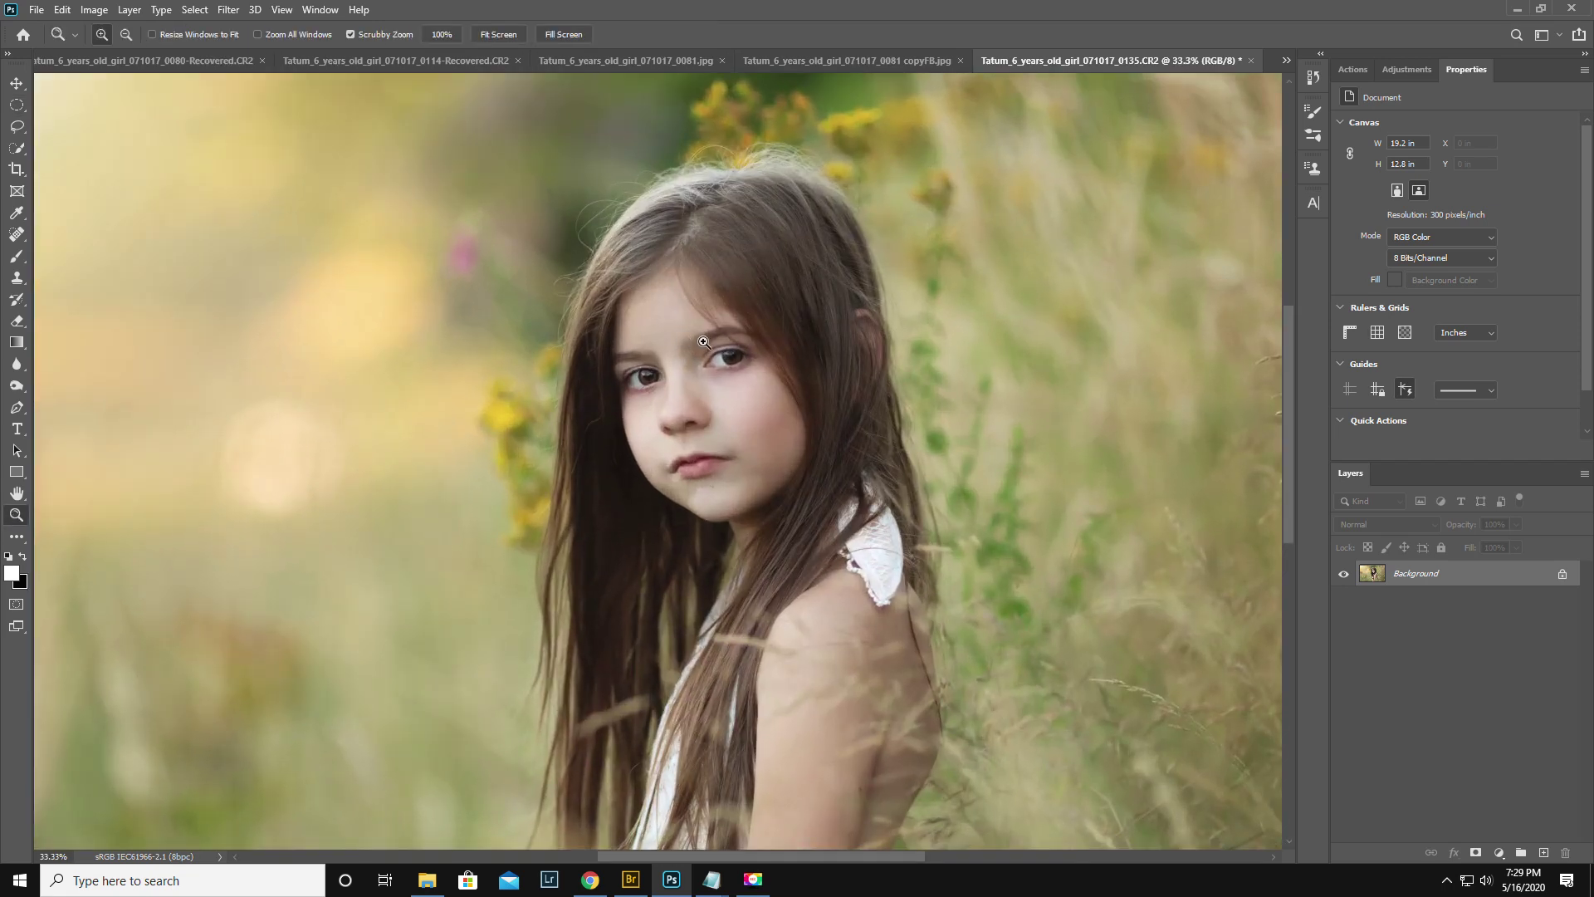
# Zoom the girl's face to 100% and pick a small Spot Healing Brush
pyautogui.press('alt')
pyautogui.click(719, 417)
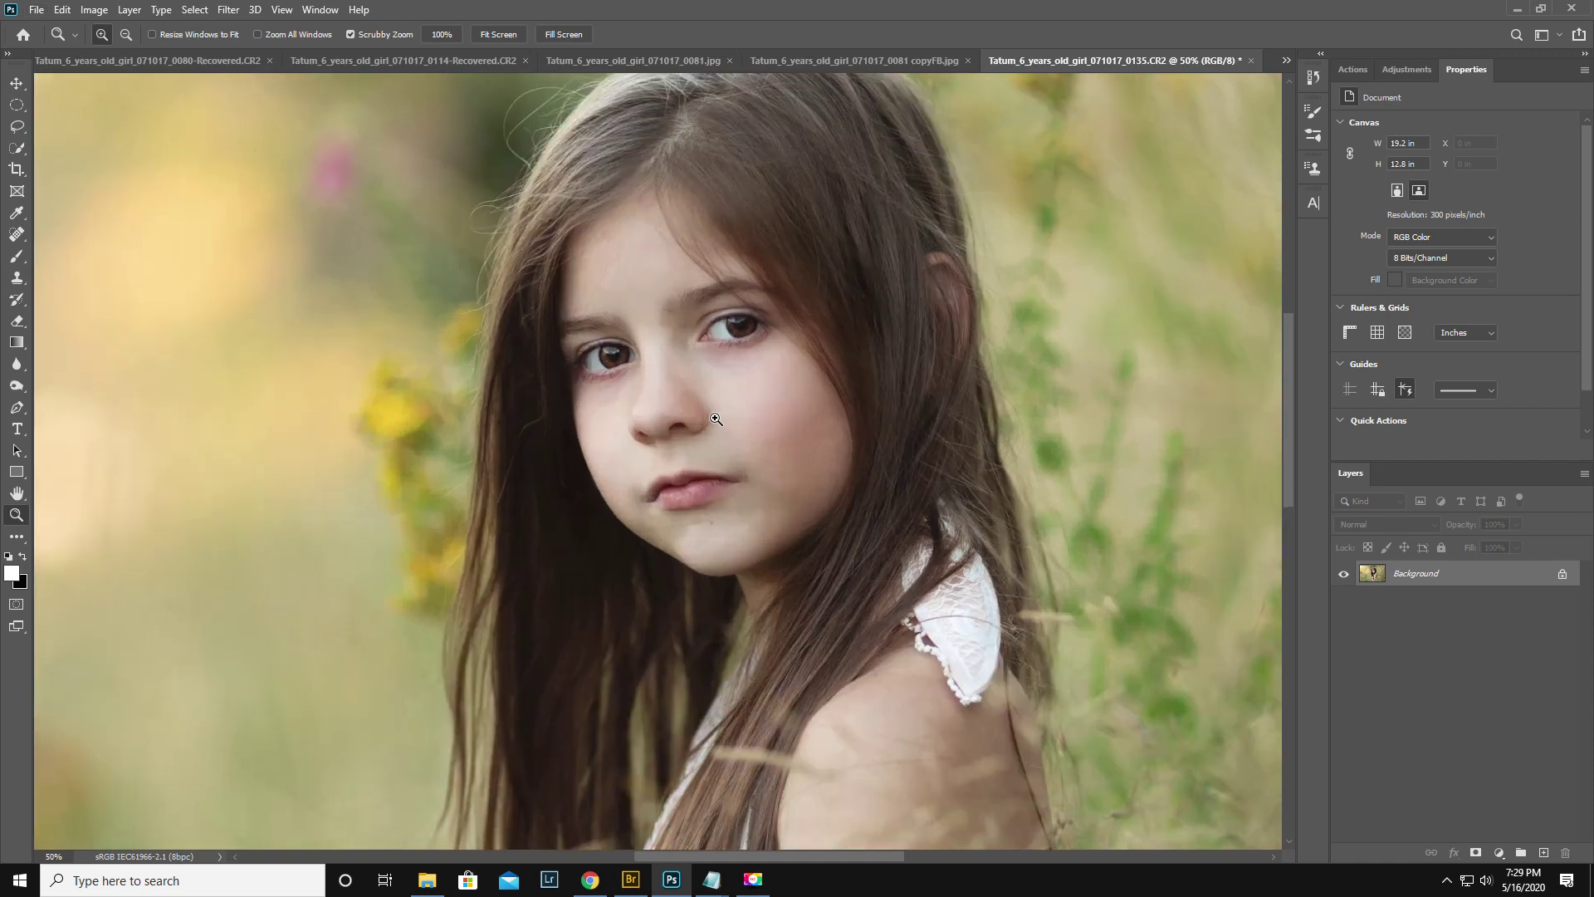
pyautogui.click(726, 401)
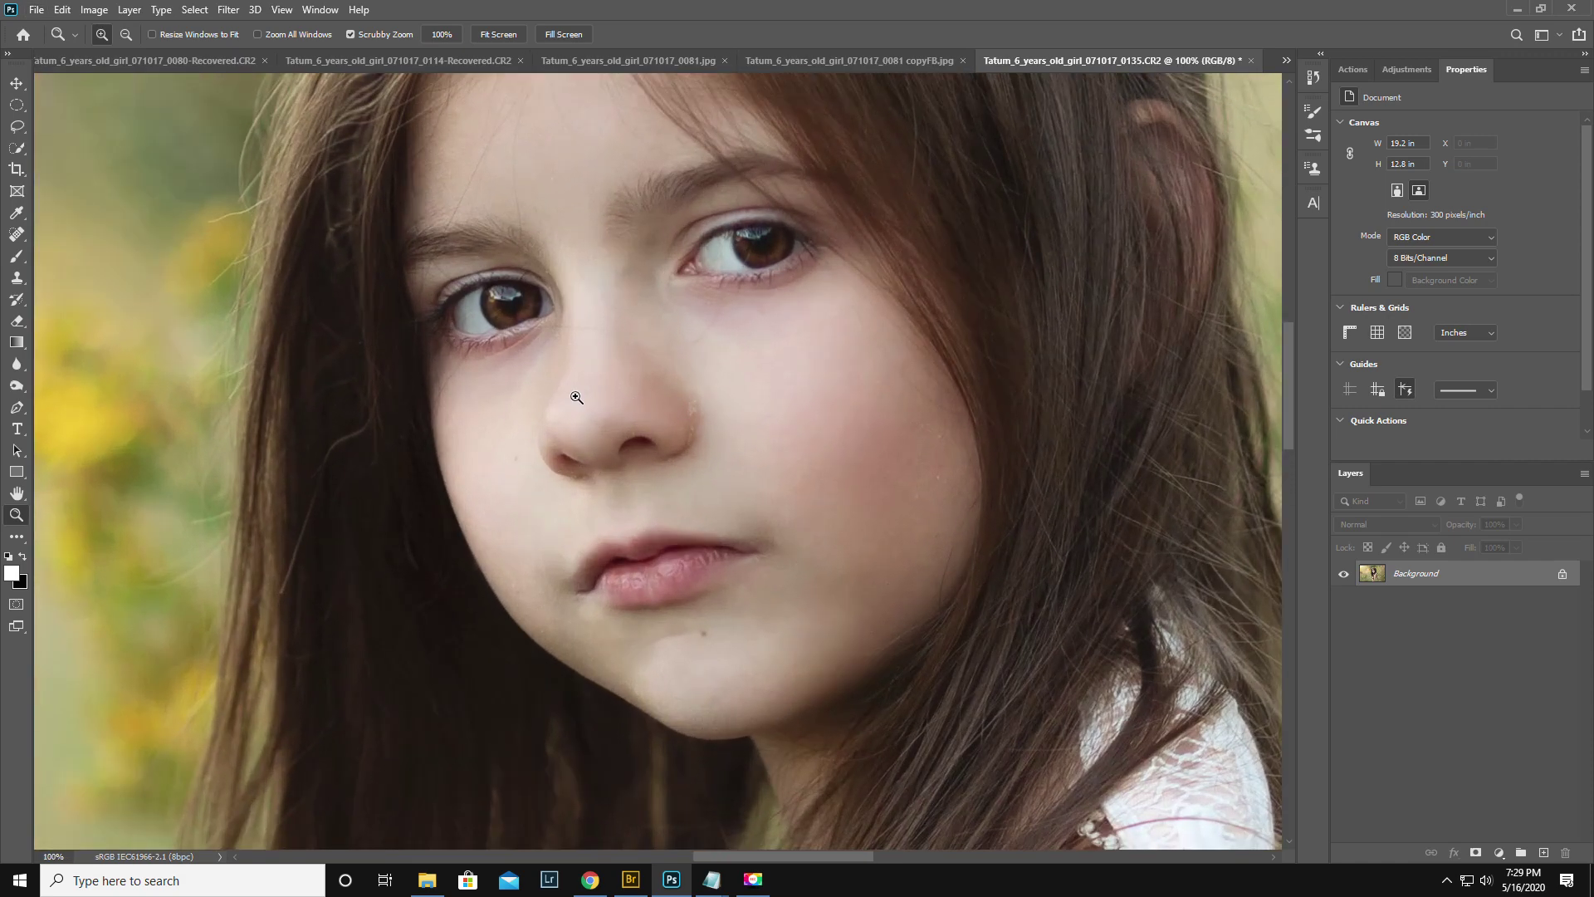
pyautogui.press('j')
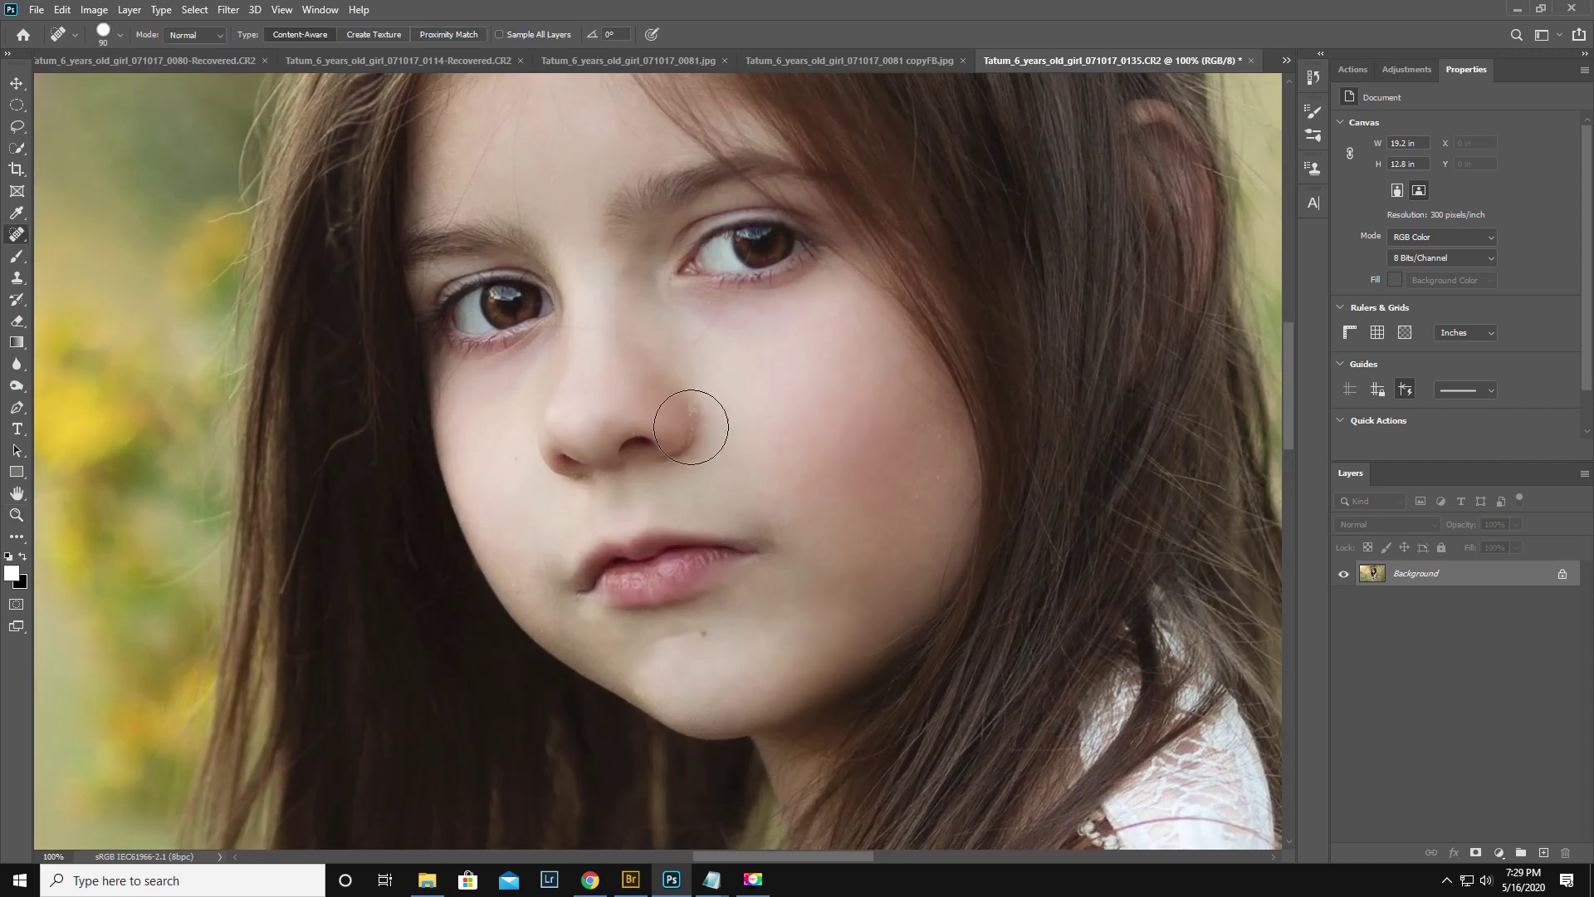
pyautogui.press('[')
pyautogui.press('[')
pyautogui.press('[')
pyautogui.press('[')
pyautogui.press('[')
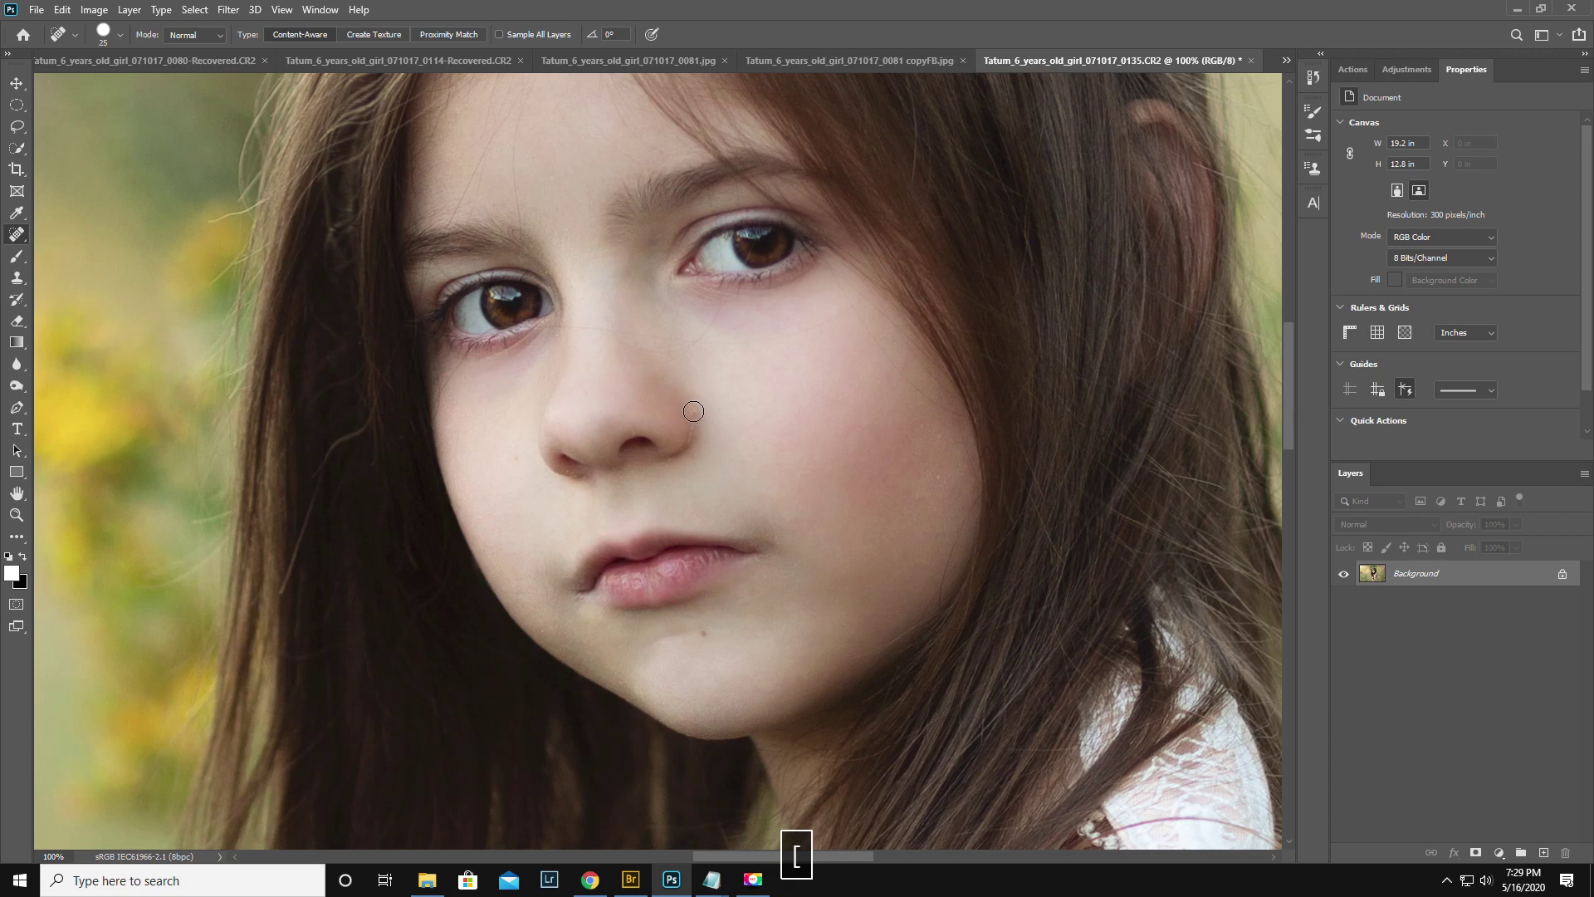
pyautogui.press('[')
pyautogui.press('[')
pyautogui.press('[')
pyautogui.press('[')
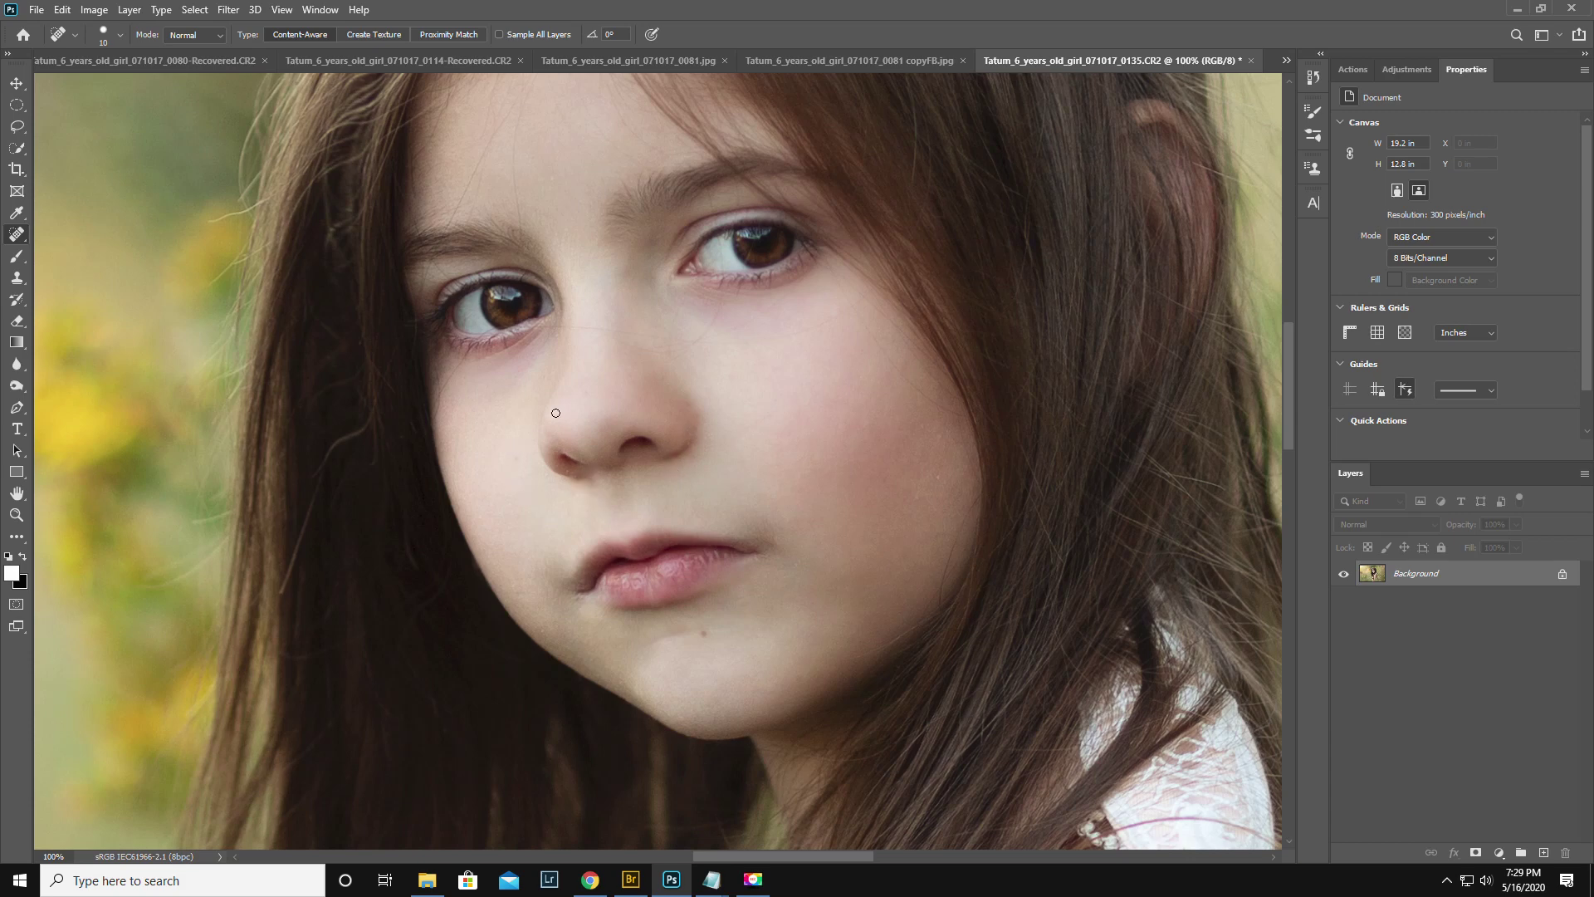
# Heal the blemishes beside the nose, on the brow and across the forehead
pyautogui.moveTo(614, 329)
pyautogui.mouseDown()
pyautogui.moveTo(568, 328)
pyautogui.moveTo(666, 358)
pyautogui.moveTo(673, 336)
pyautogui.moveTo(700, 355)
pyautogui.moveTo(688, 347)
pyautogui.moveTo(721, 302)
pyautogui.moveTo(740, 340)
pyautogui.moveTo(861, 302)
pyautogui.mouseUp()
pyautogui.moveTo(742, 325); pyautogui.dragTo(807, 286)
pyautogui.moveTo(520, 225); pyautogui.dragTo(523, 104)
pyautogui.moveTo(449, 220)
pyautogui.mouseDown()
pyautogui.moveTo(500, 135)
pyautogui.moveTo(518, 136)
pyautogui.mouseUp()
pyautogui.moveTo(481, 158); pyautogui.dragTo(495, 96)
pyautogui.click(492, 143)
pyautogui.moveTo(608, 143); pyautogui.dragTo(583, 98)
pyautogui.moveTo(437, 270); pyautogui.dragTo(429, 262)
# Zoom back out to view the whole photo
pyautogui.scroll(1, 628, 308)
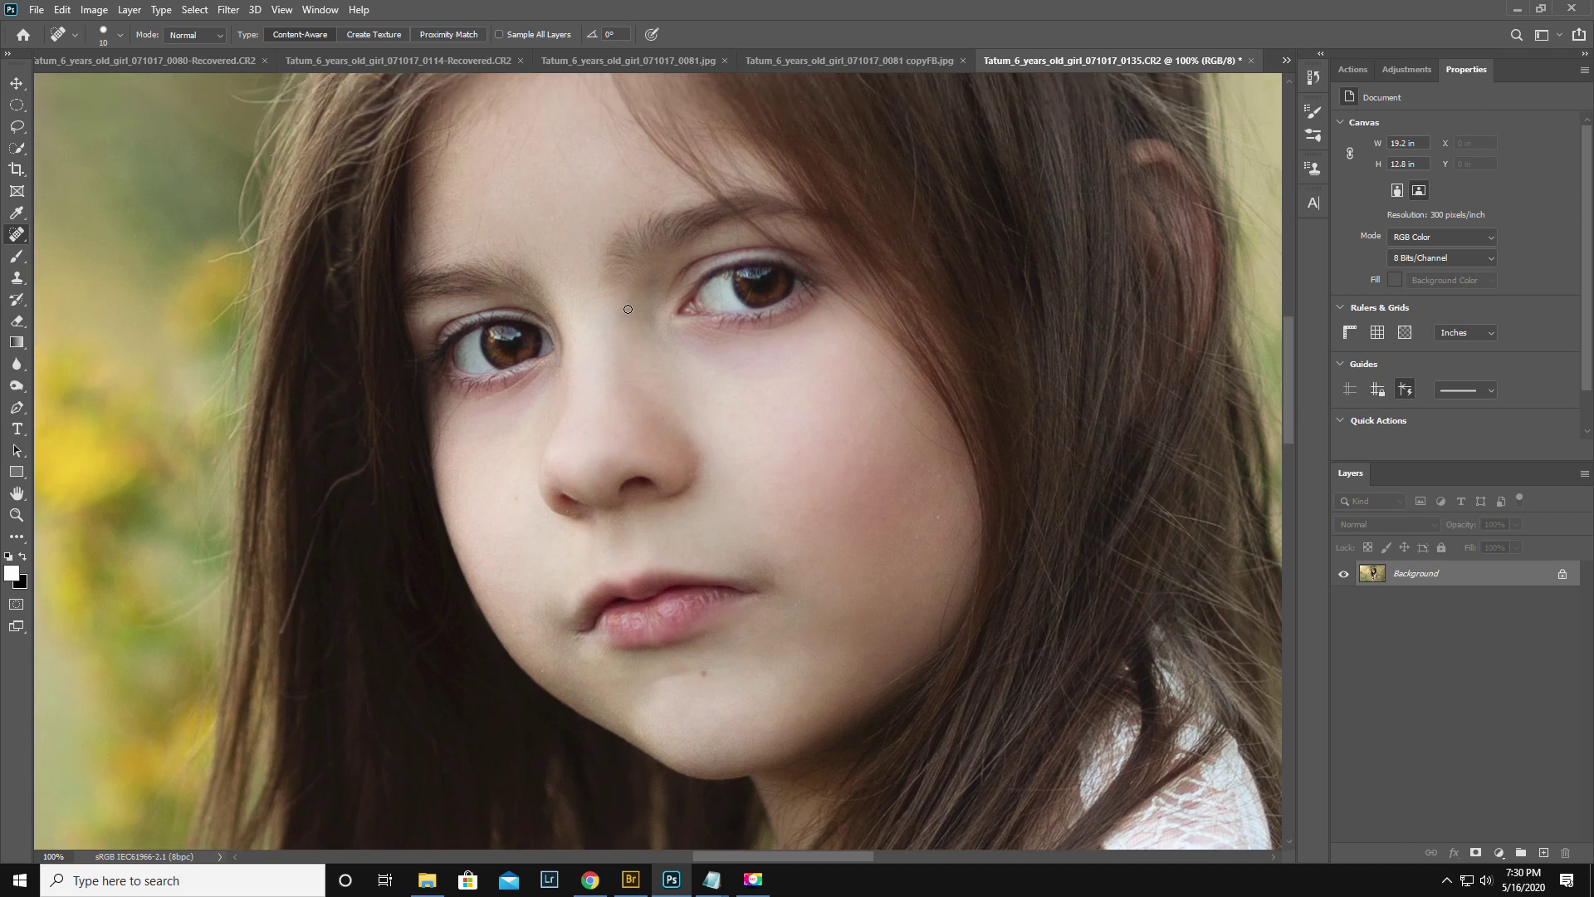
pyautogui.scroll(1, 628, 309)
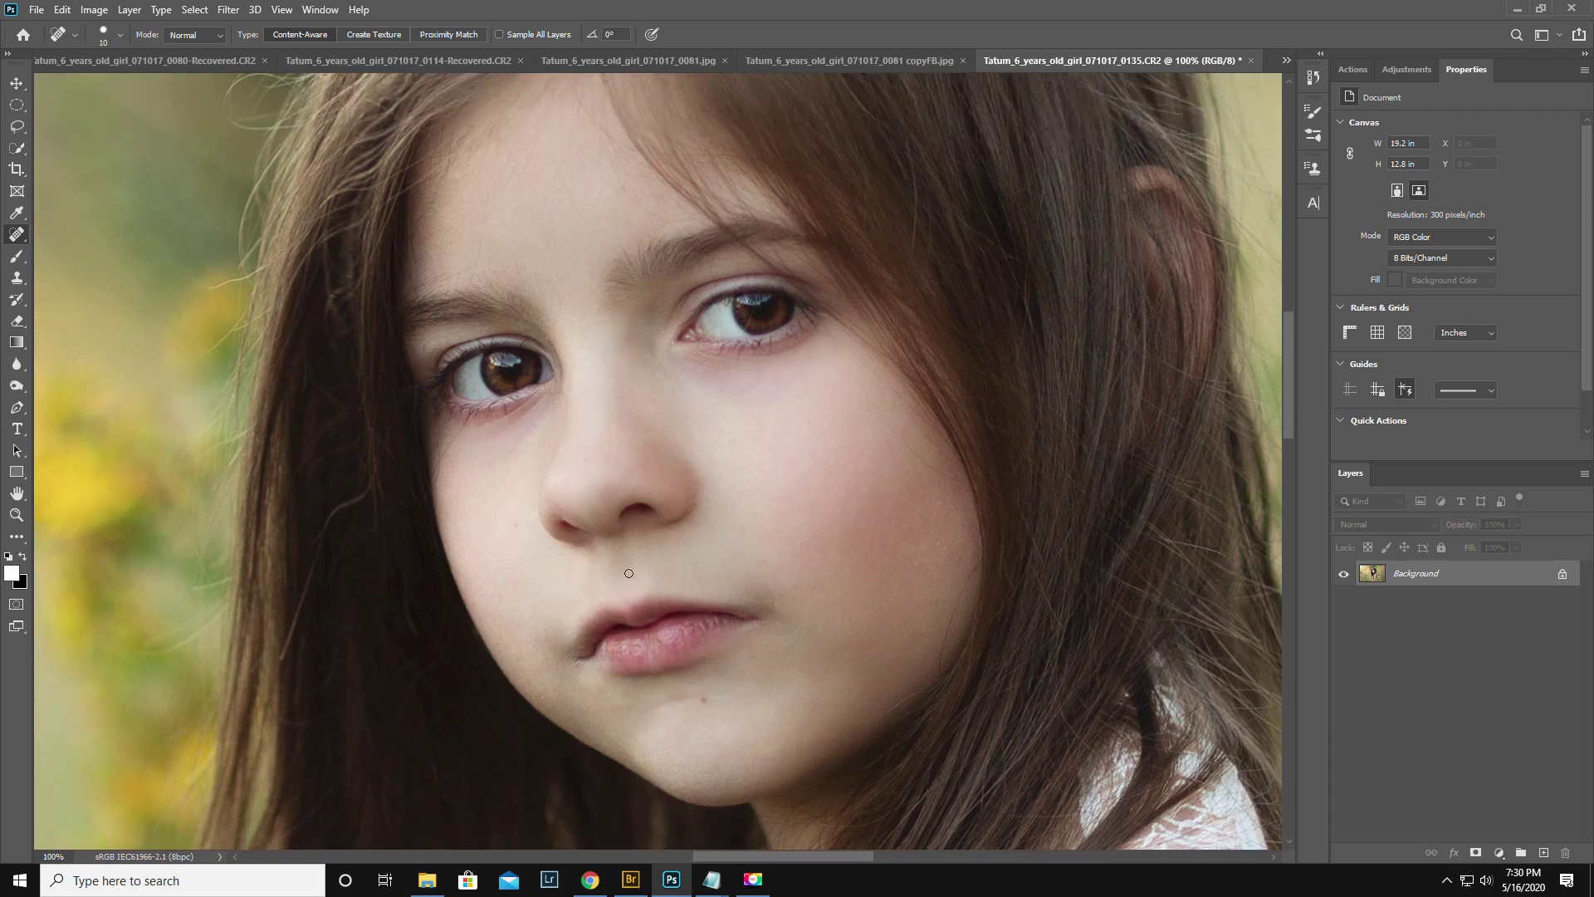
pyautogui.click(23, 519)
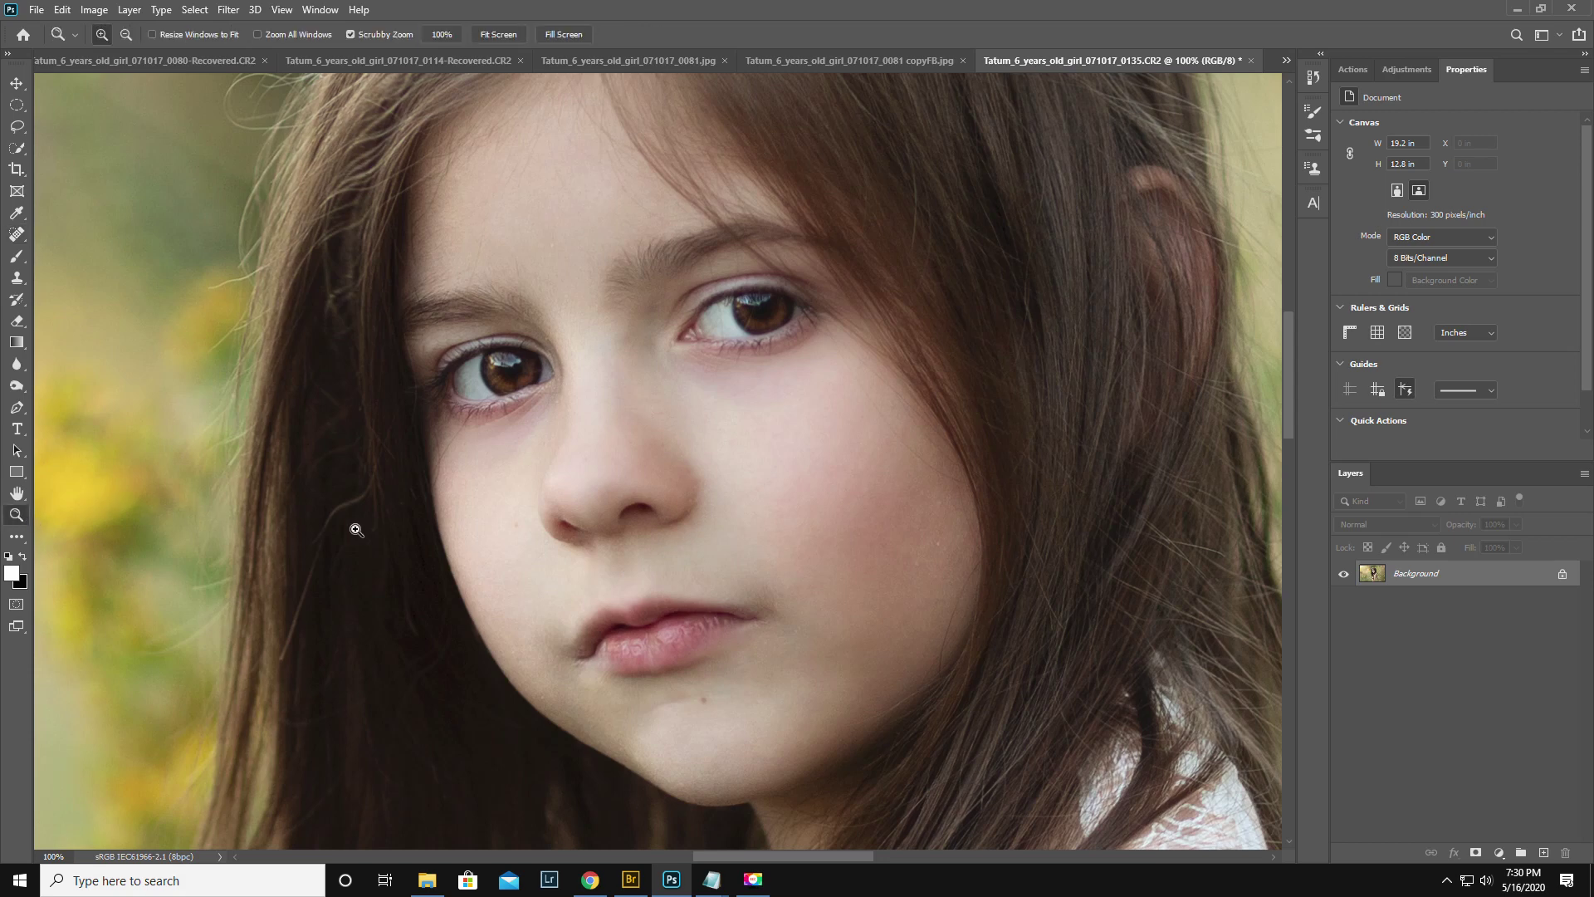
pyautogui.keyDown('alt'); pyautogui.click(526, 506); pyautogui.keyUp('alt')
pyautogui.keyDown('alt'); pyautogui.click(539, 551); pyautogui.keyUp('alt')
pyautogui.keyDown('alt'); pyautogui.click(540, 551); pyautogui.keyUp('alt')
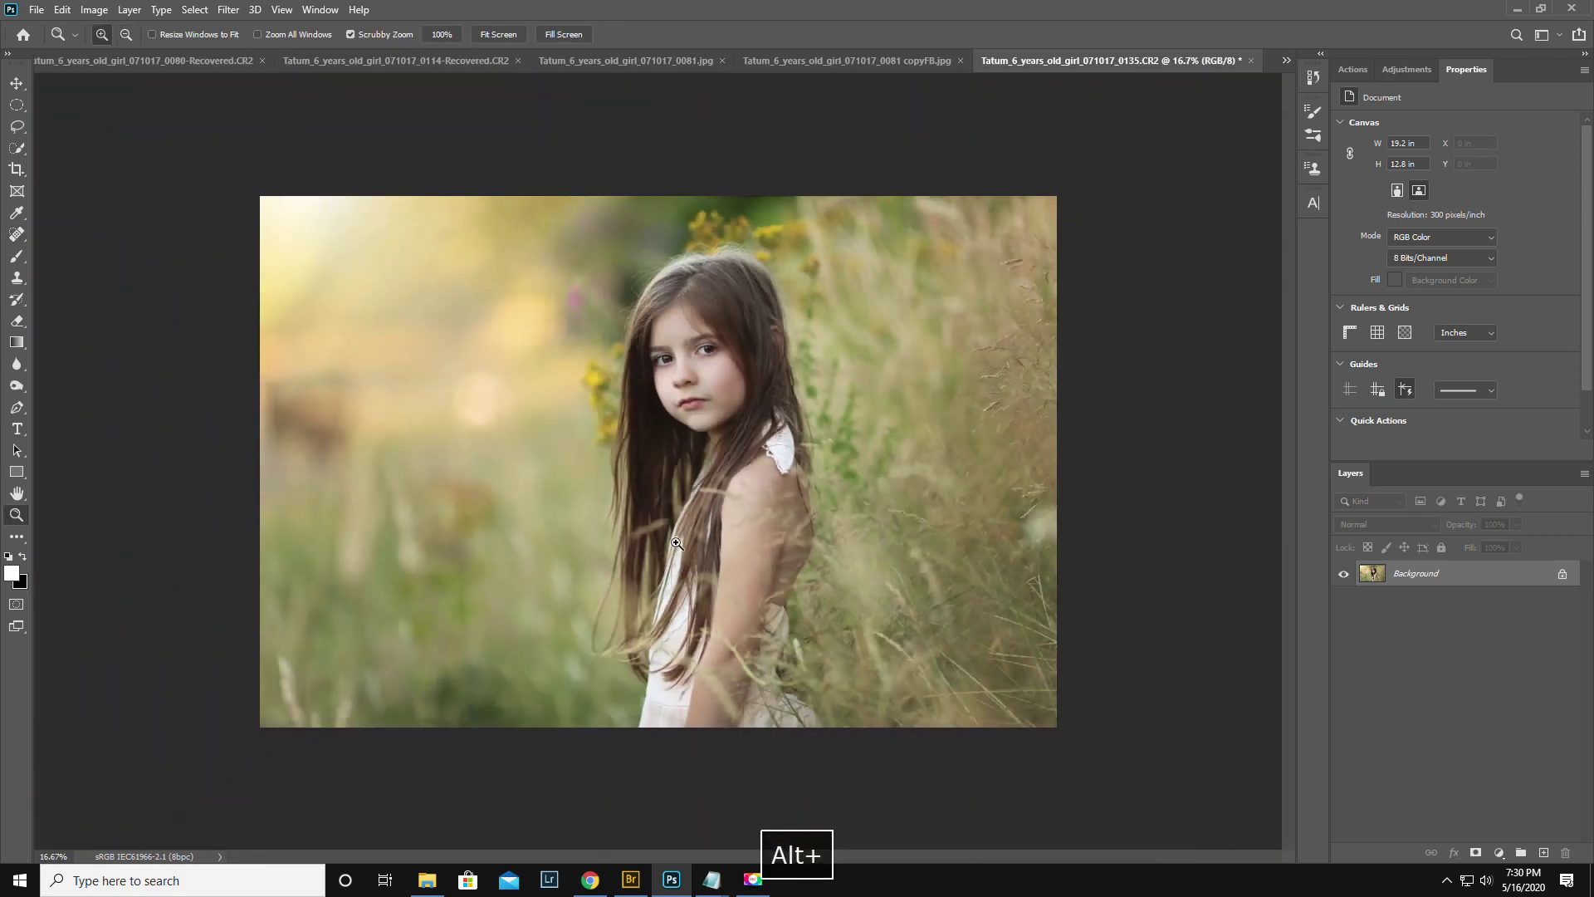